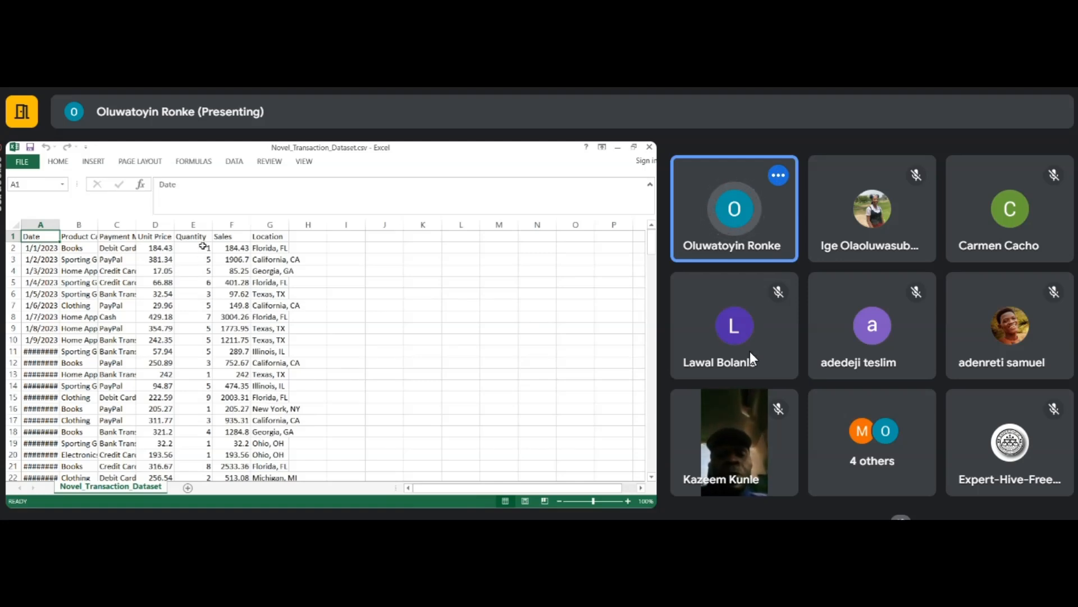
# Look through the meeting's full list of contributors from start to end, and close the list.
pyautogui.click(872, 435)
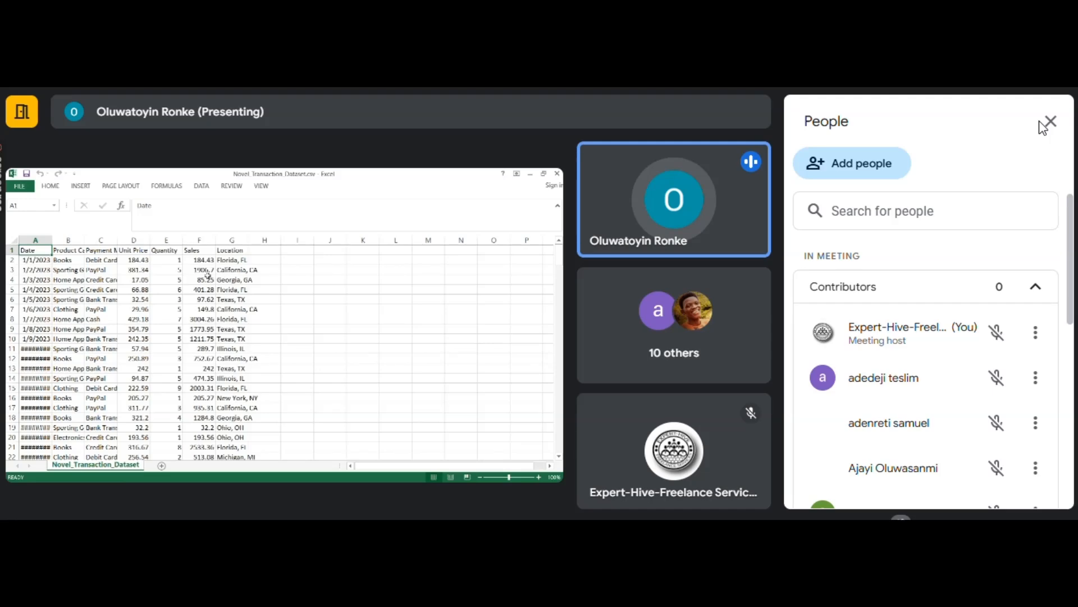
pyautogui.click(1047, 123)
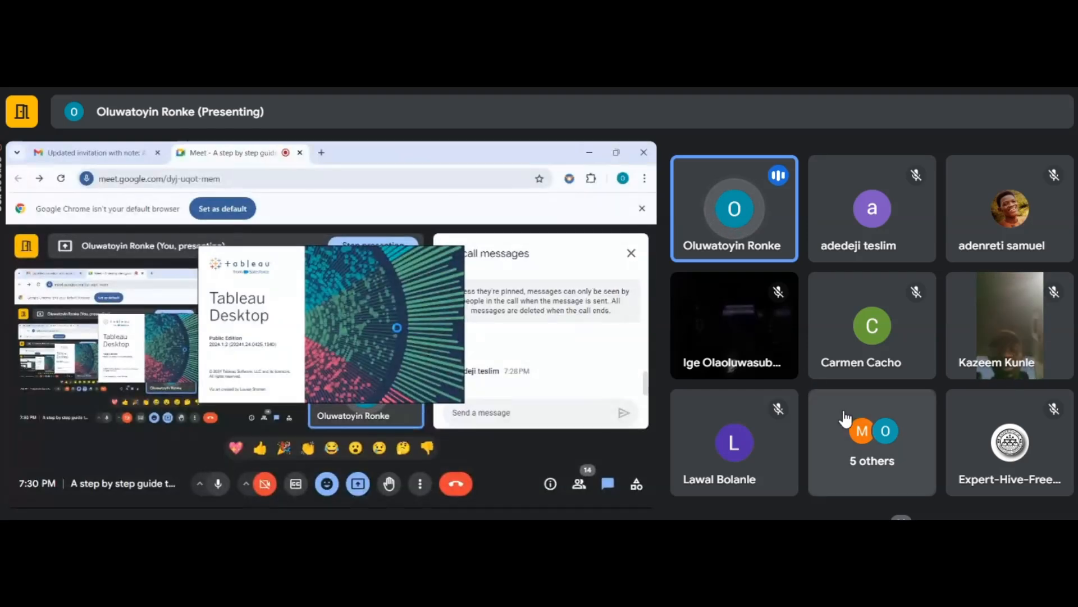
pyautogui.click(875, 441)
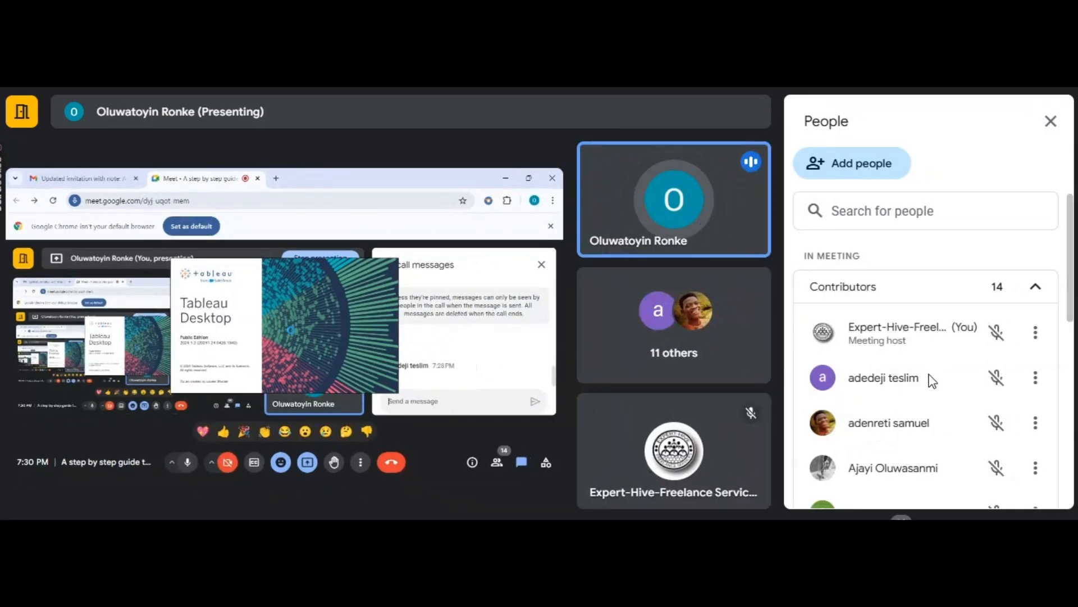
pyautogui.scroll(-2, 926, 374)
pyautogui.scroll(-8, 919, 375)
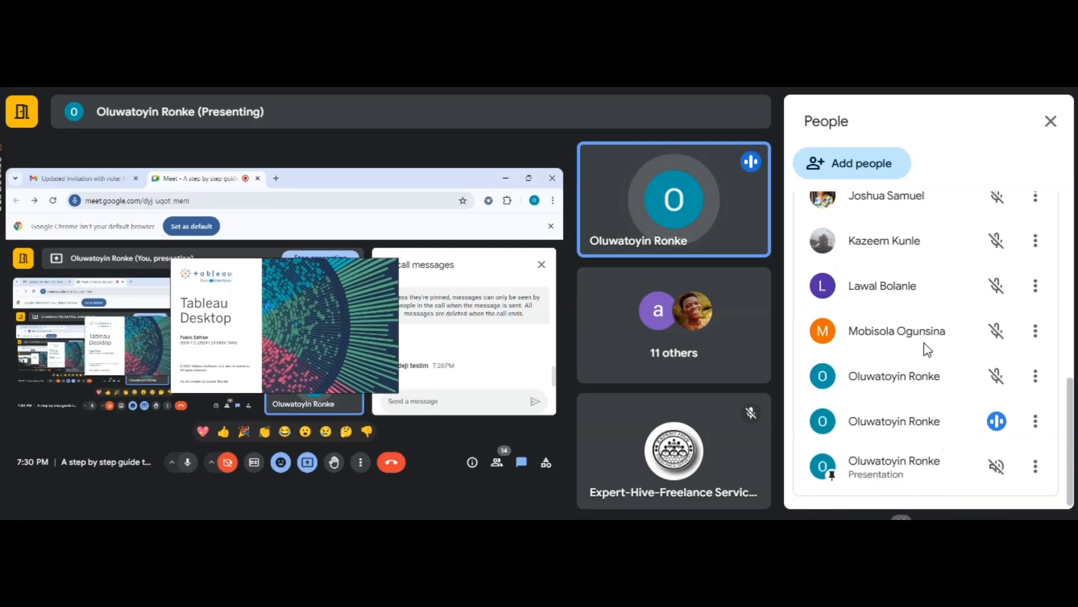
pyautogui.scroll(5, 926, 348)
pyautogui.scroll(4, 924, 344)
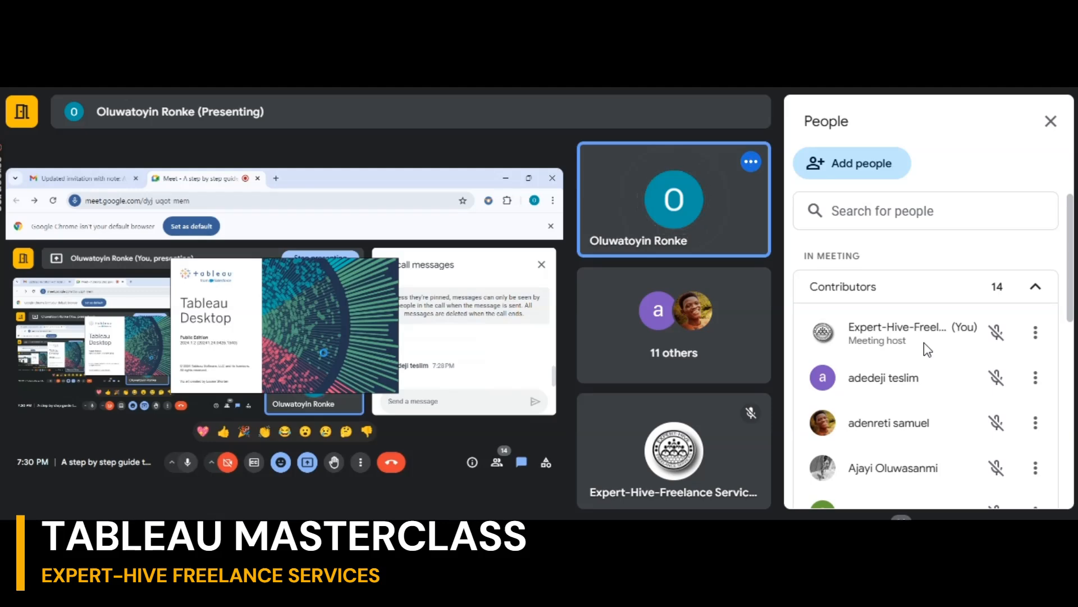
pyautogui.scroll(-2, 924, 343)
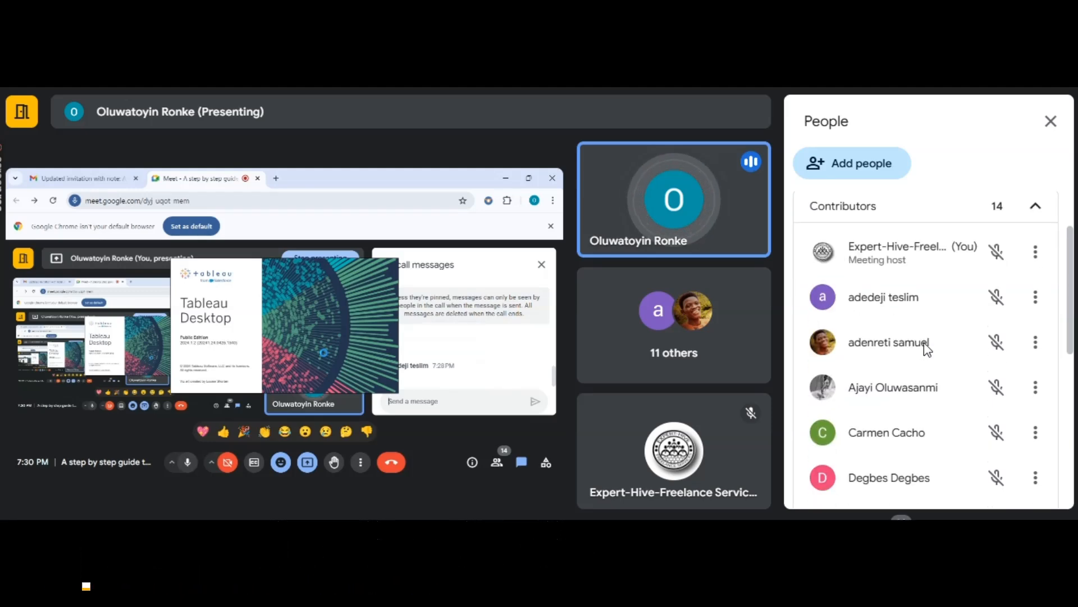
pyautogui.scroll(-2, 924, 342)
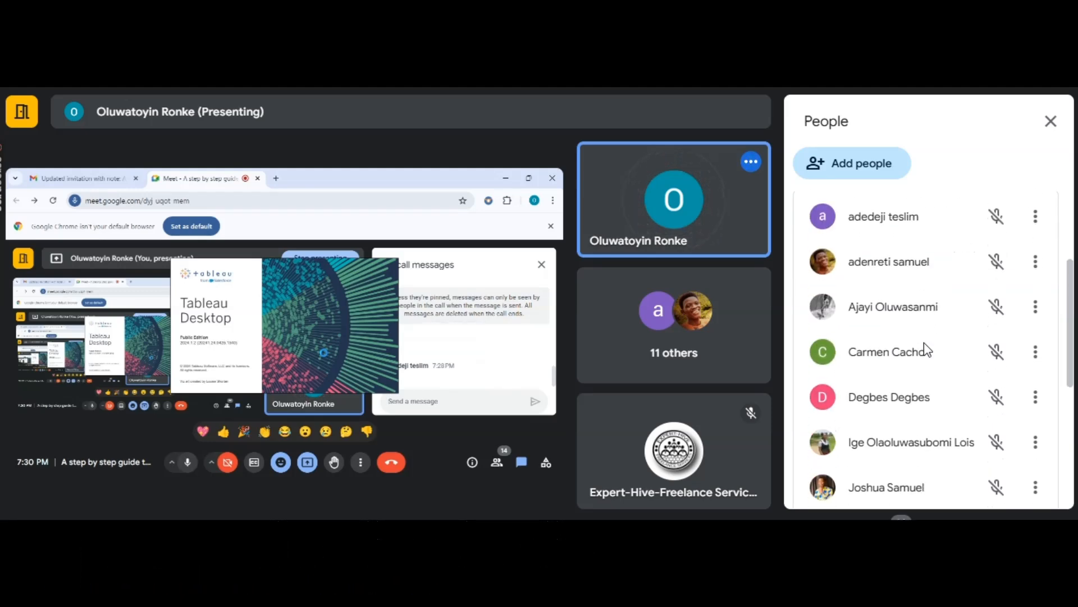
pyautogui.scroll(-2, 925, 342)
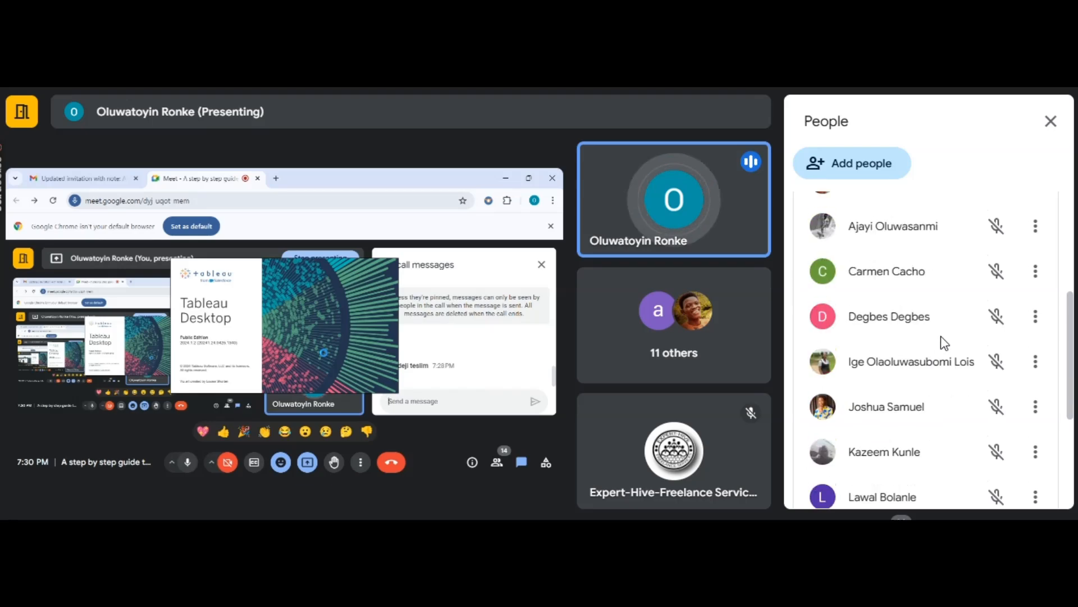
pyautogui.scroll(-2, 941, 336)
pyautogui.scroll(-3, 949, 338)
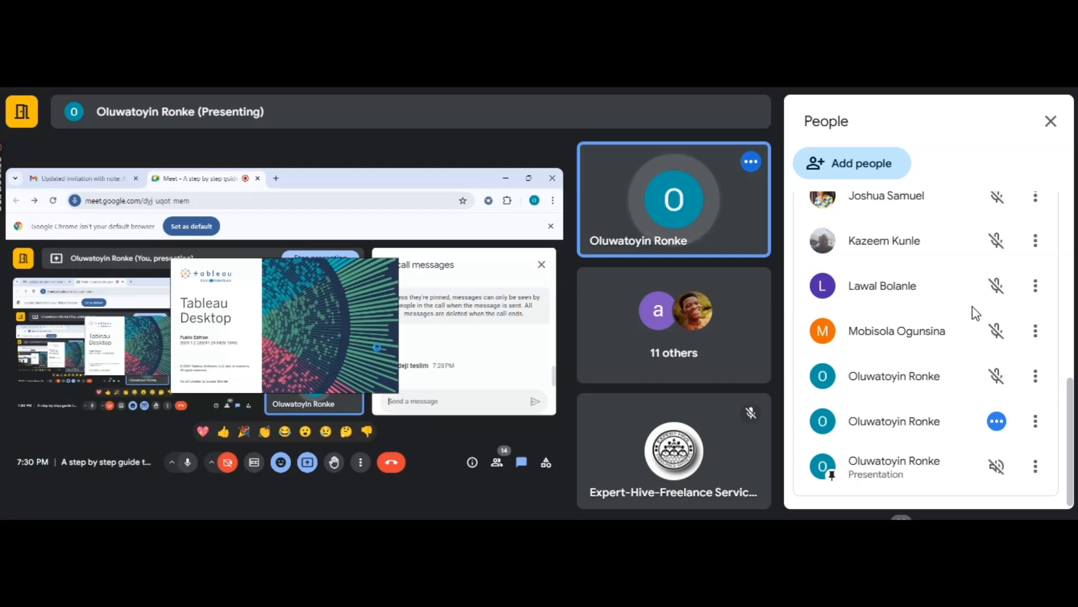
pyautogui.scroll(2, 975, 311)
pyautogui.scroll(4, 979, 309)
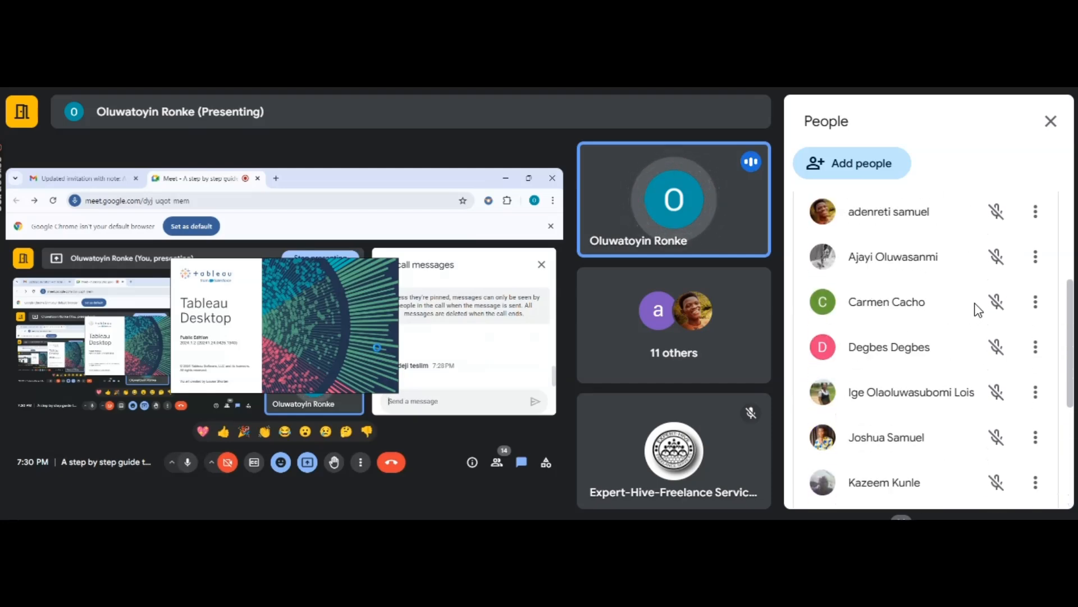
pyautogui.scroll(5, 978, 308)
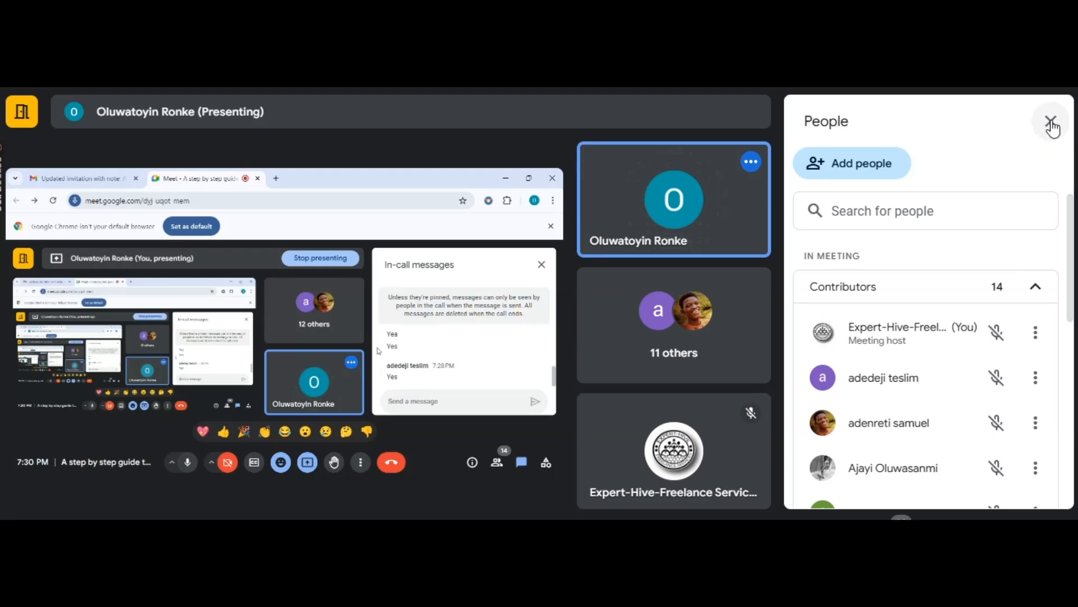
pyautogui.click(1051, 122)
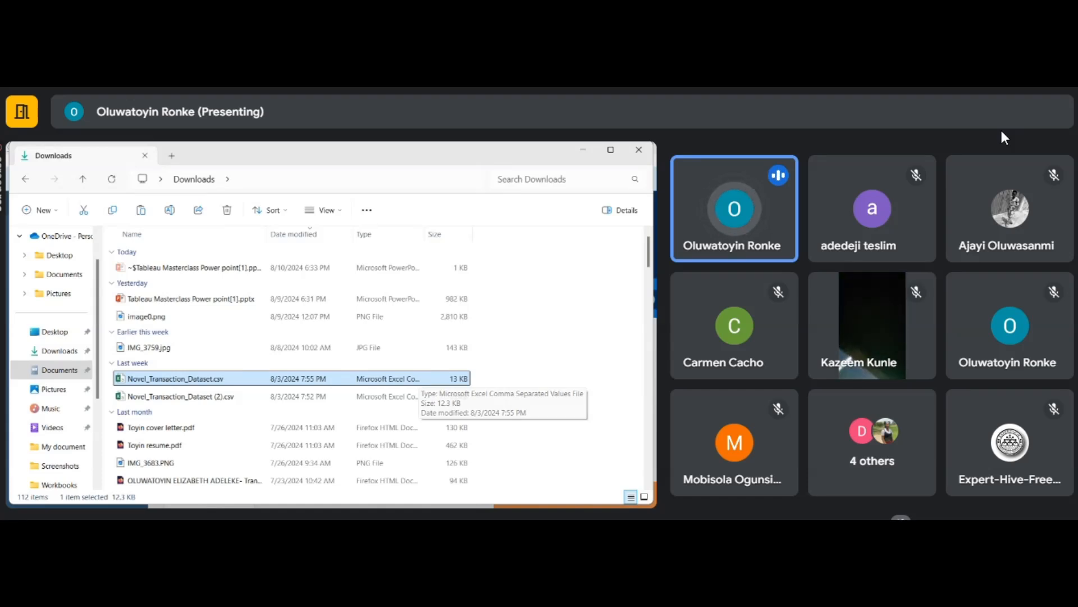
# Switch to the Tableau Public - Book1 window and dismiss its File Recovery dialog.
pyautogui.moveTo(404, 498)
pyautogui.moveTo(362, 500)
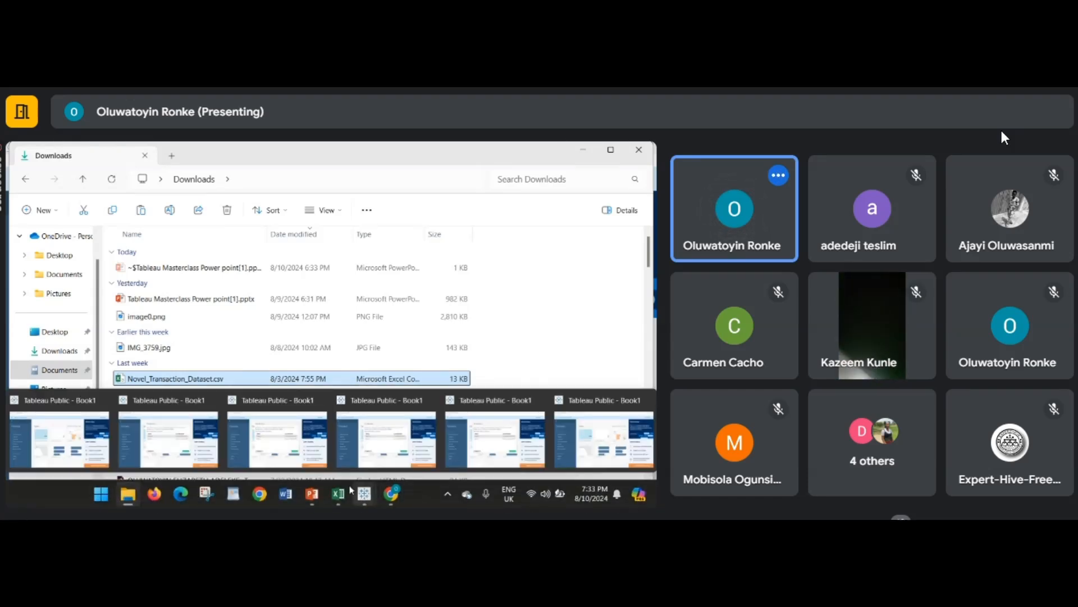
pyautogui.click(191, 438)
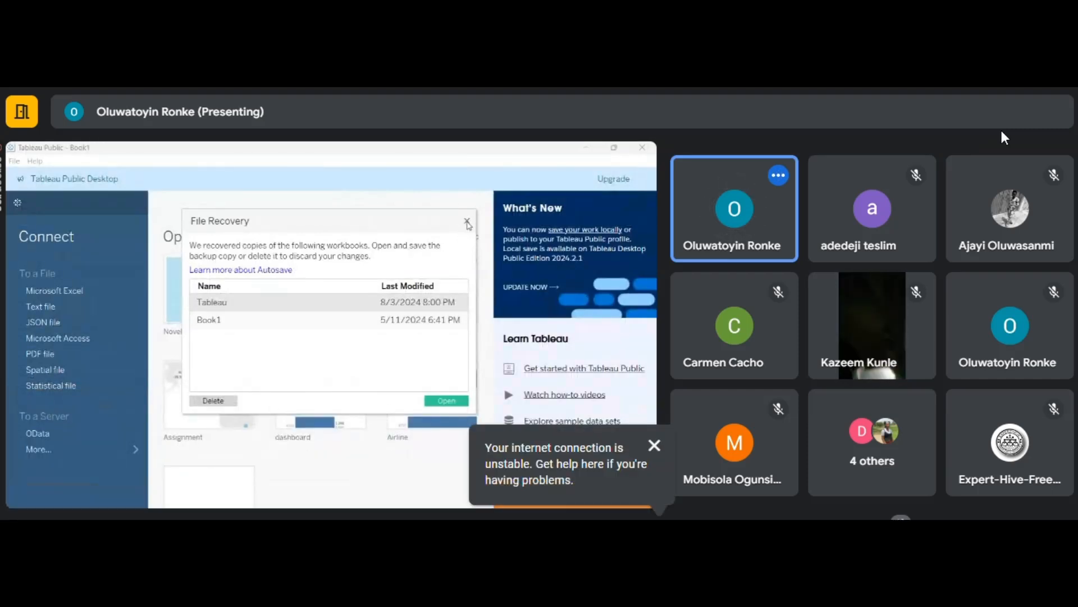
pyautogui.click(466, 221)
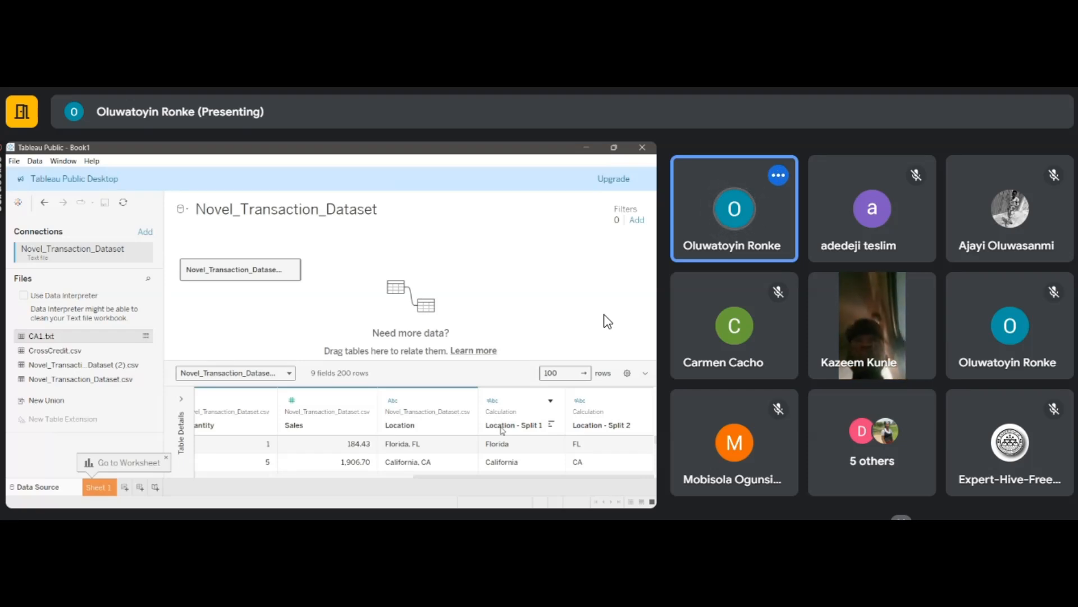
# Rename the Location - Split 1 column as State and the Location - Split 2 column as State code.
pyautogui.click(503, 426)
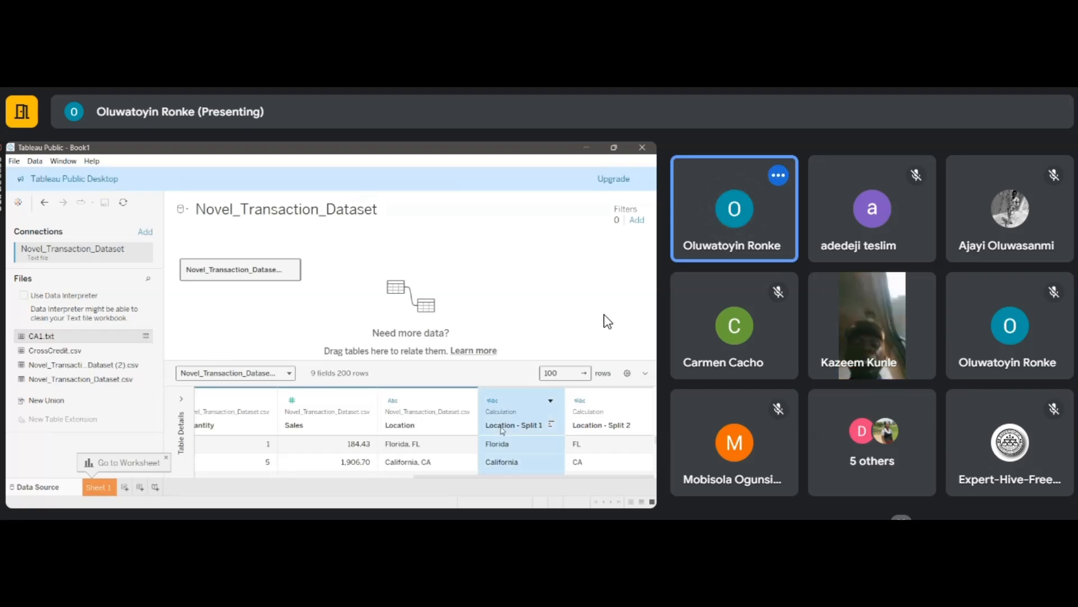
pyautogui.click(503, 426)
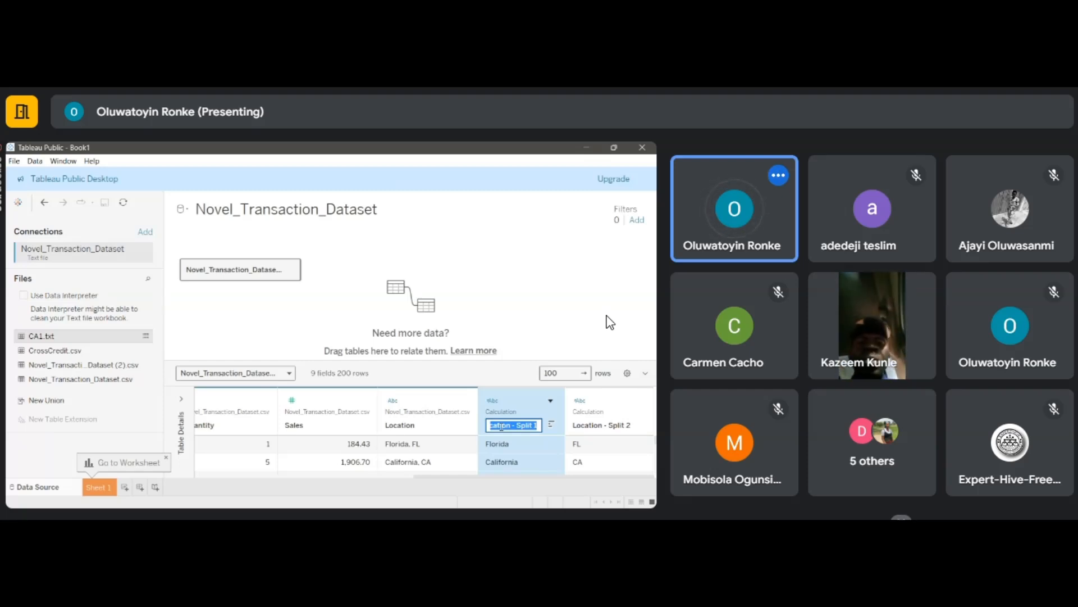
pyautogui.write('Sal')
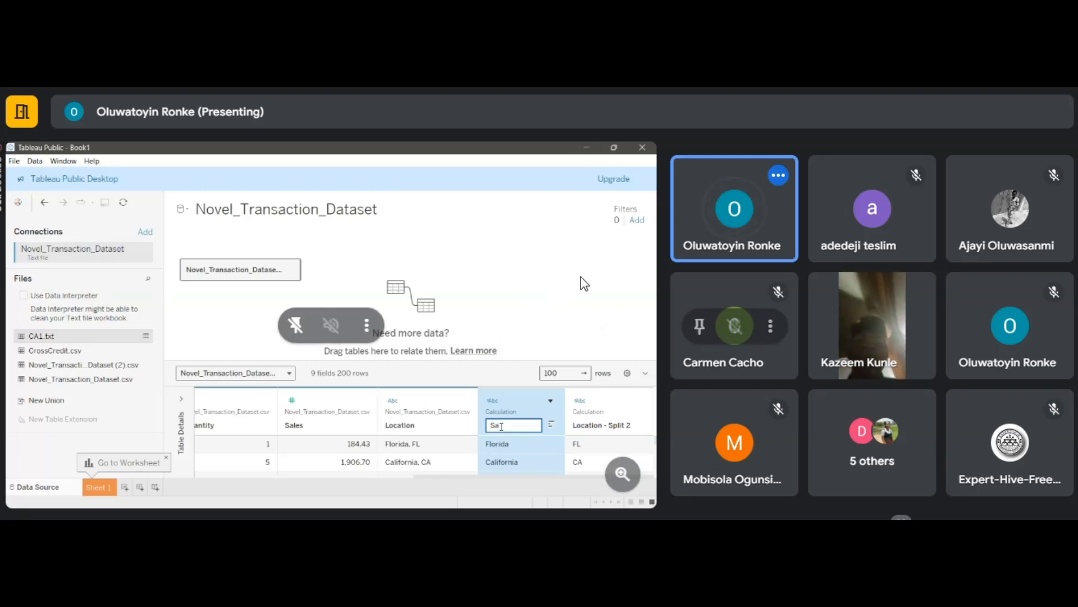
pyautogui.click(626, 482)
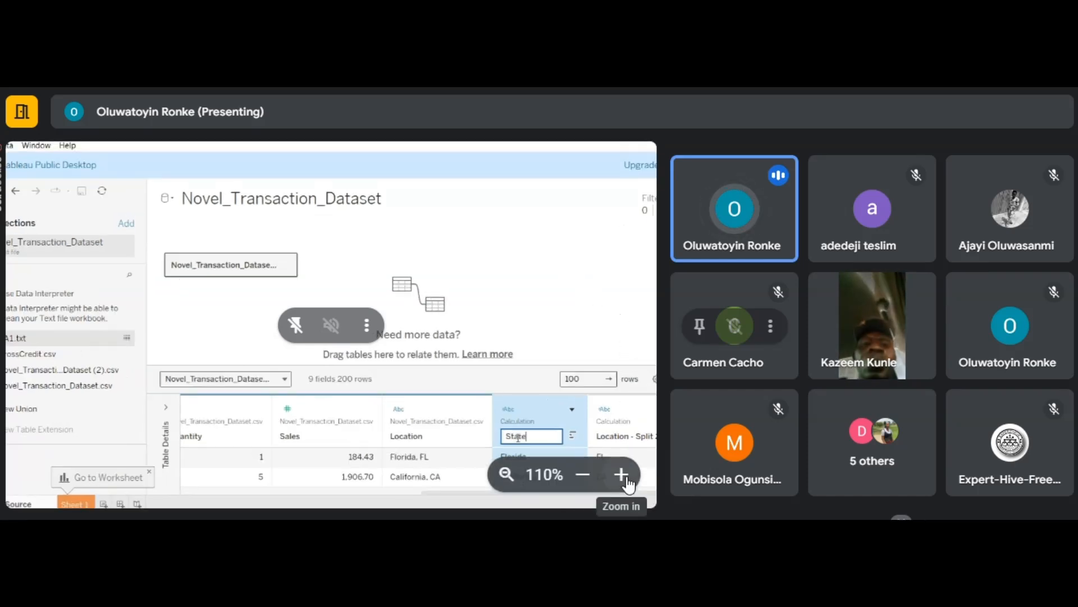
pyautogui.click(584, 478)
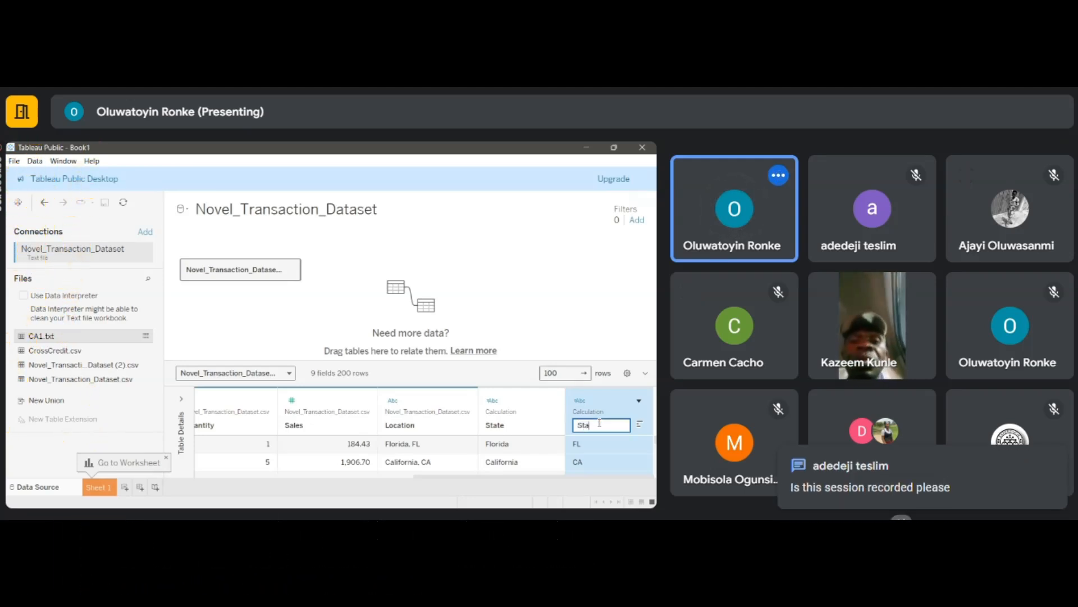
pyautogui.write('code')
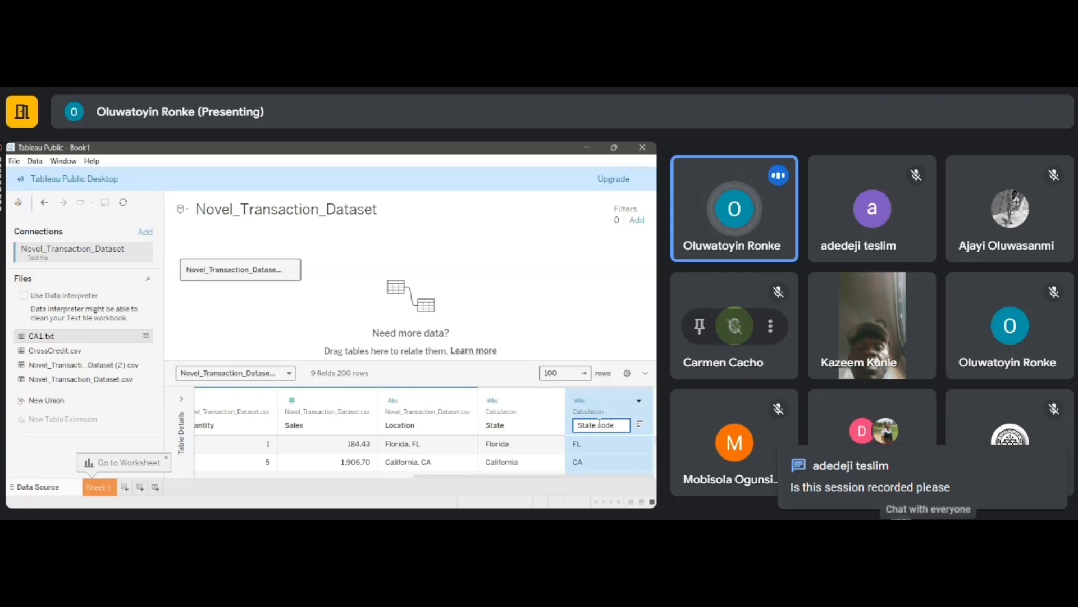
pyautogui.press('Return')
pyautogui.click(928, 531)
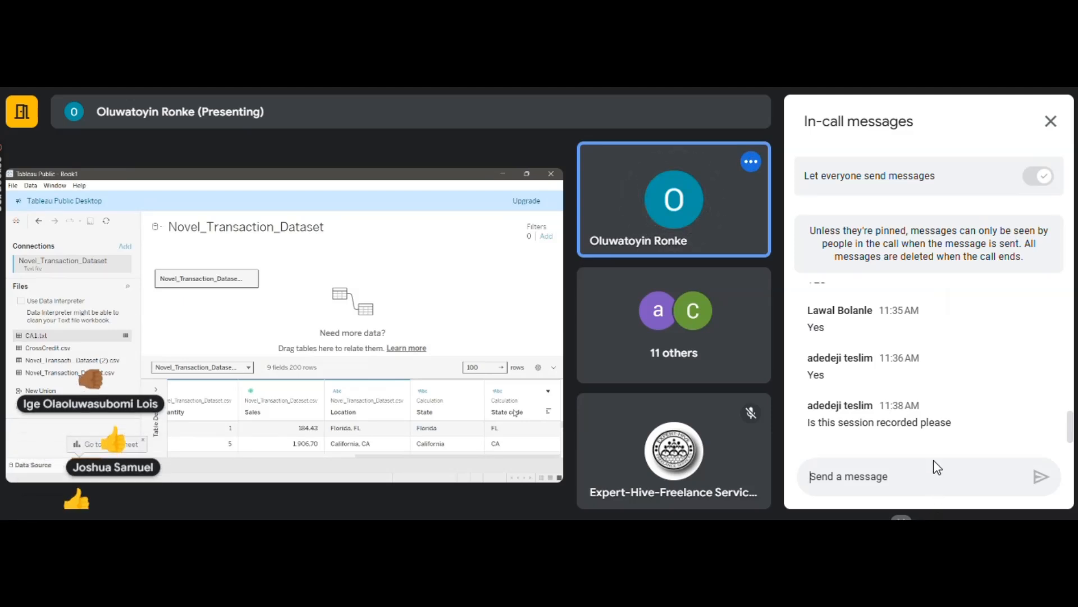
pyautogui.write('The')
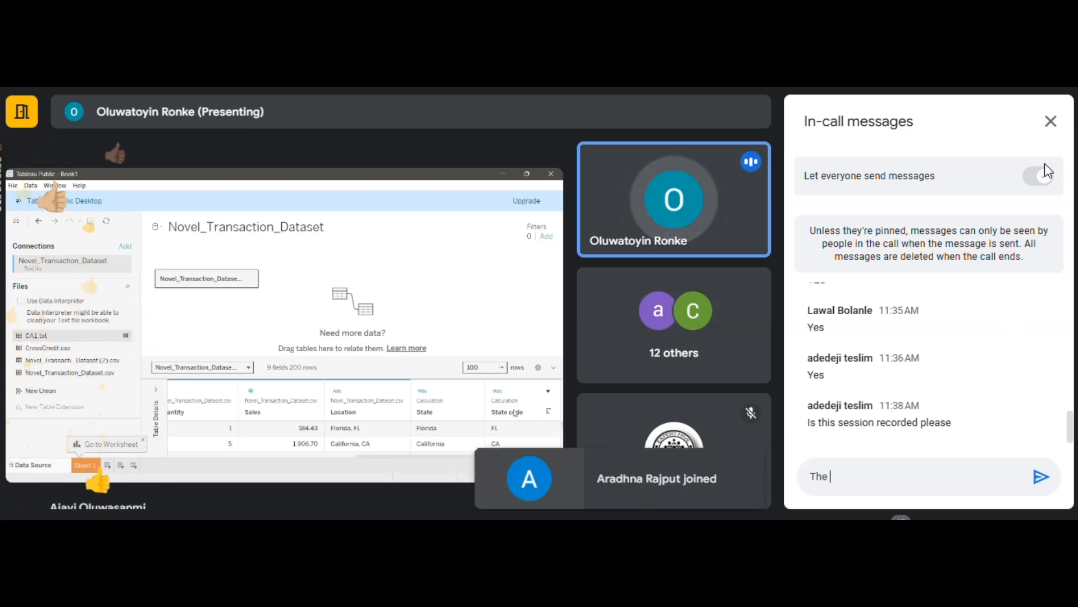
pyautogui.click(1050, 121)
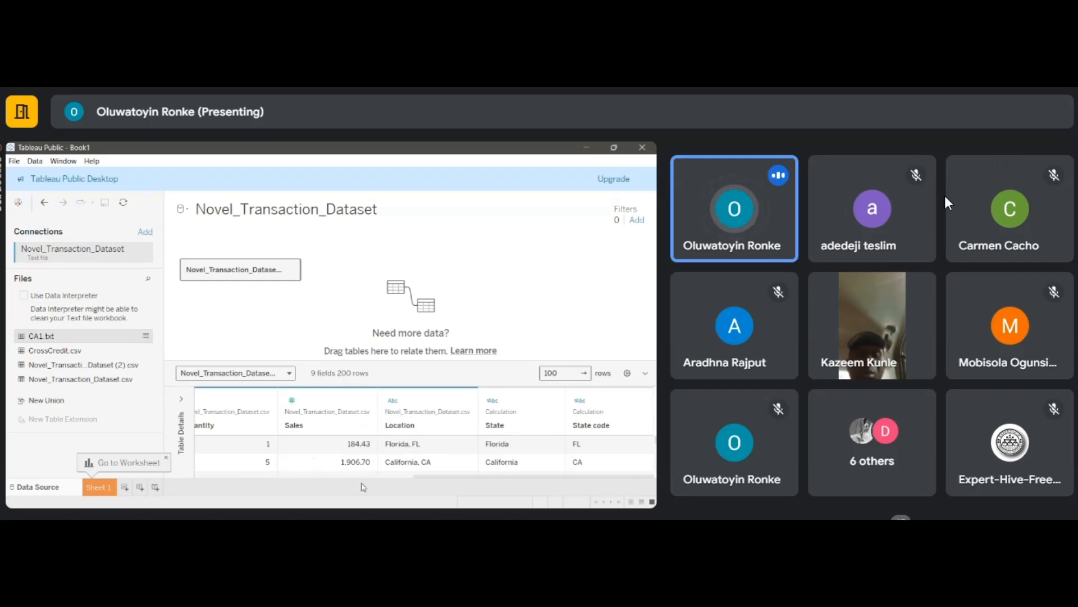
# Check the microphone status of each contributor in the Google Meet participant list, and close the list.
pyautogui.click(885, 446)
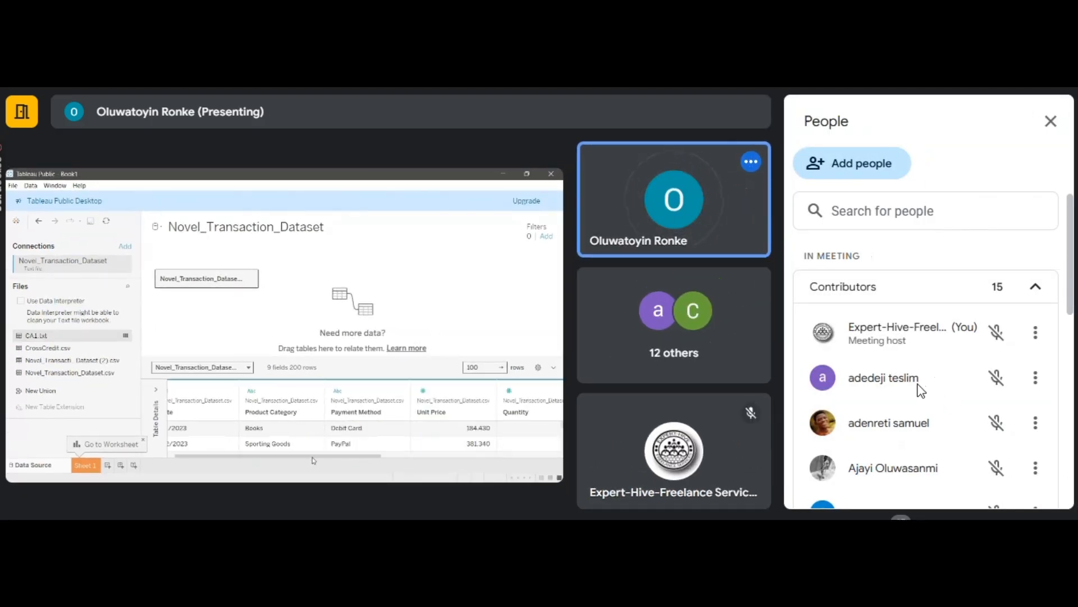
pyautogui.scroll(-2, 919, 392)
pyautogui.scroll(-2, 916, 385)
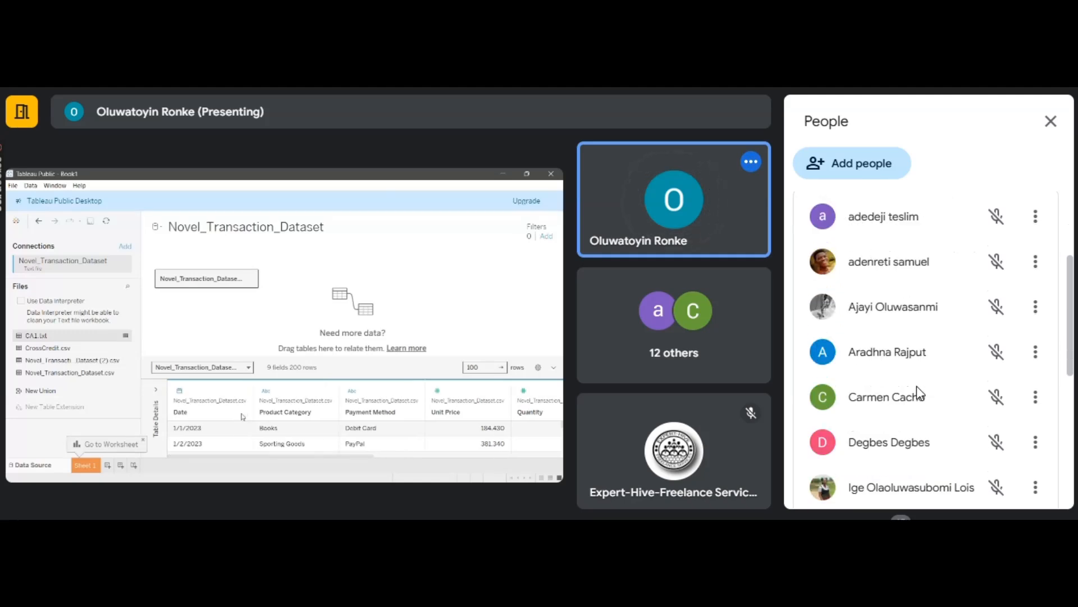
pyautogui.scroll(4, 916, 386)
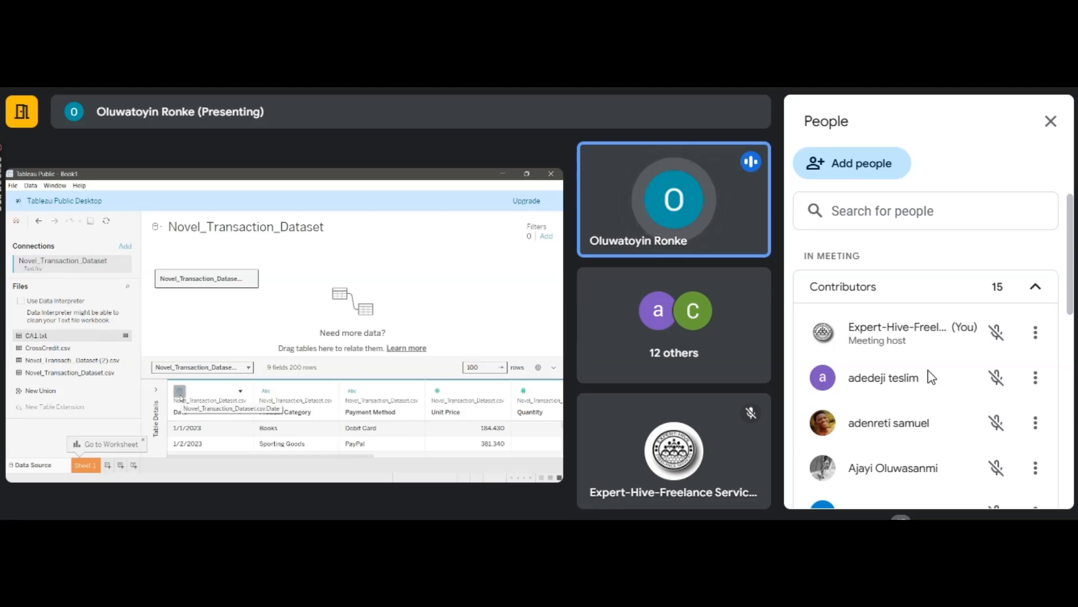
pyautogui.scroll(-1, 965, 450)
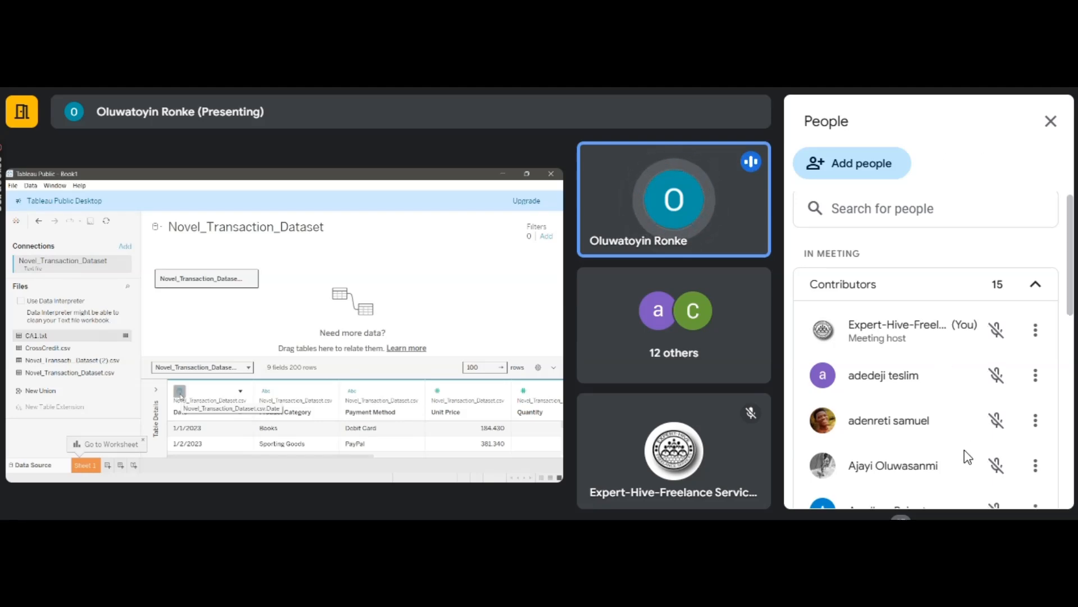
pyautogui.scroll(-3, 967, 456)
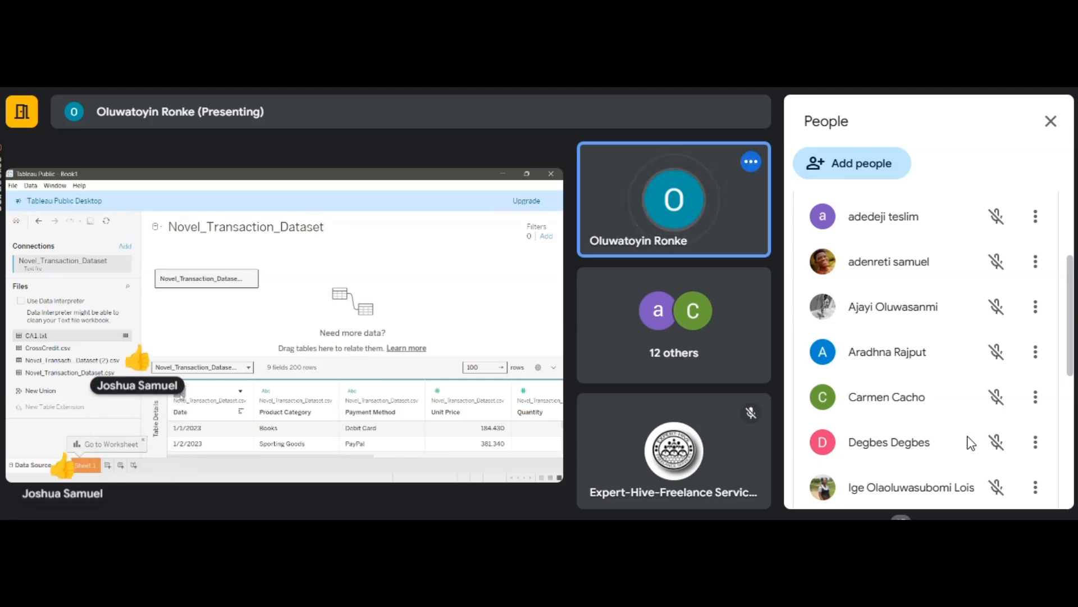
pyautogui.scroll(-5, 959, 403)
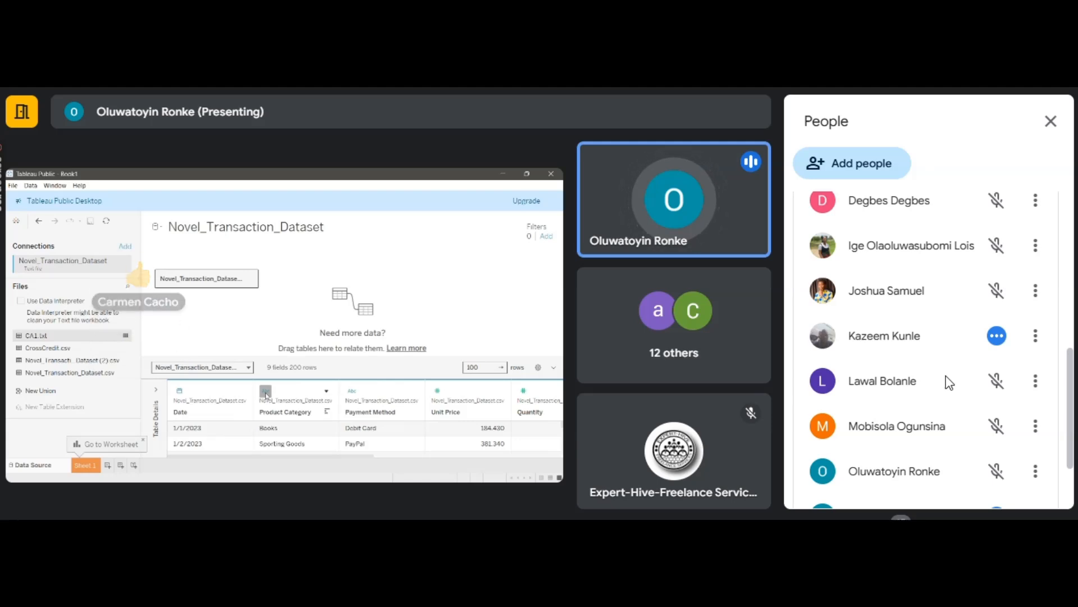
pyautogui.scroll(-2, 949, 381)
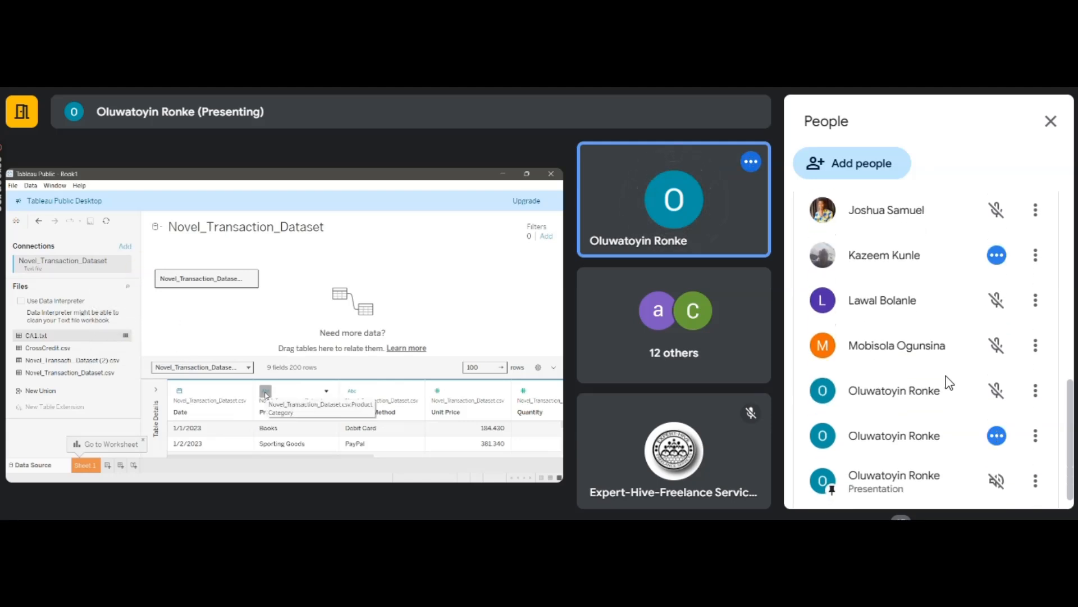
pyautogui.scroll(-1, 949, 382)
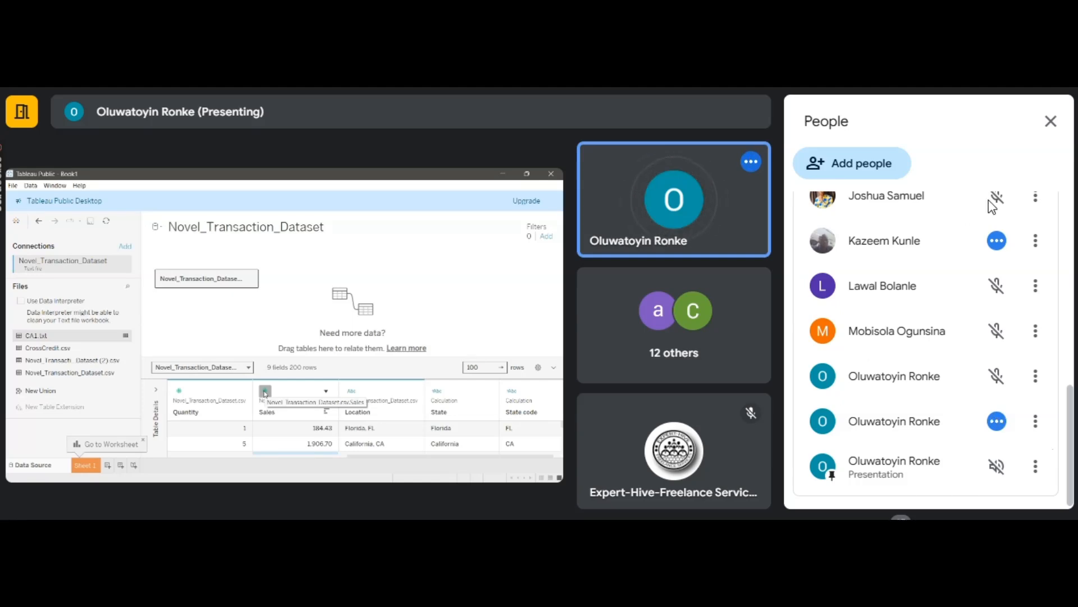
pyautogui.click(1050, 123)
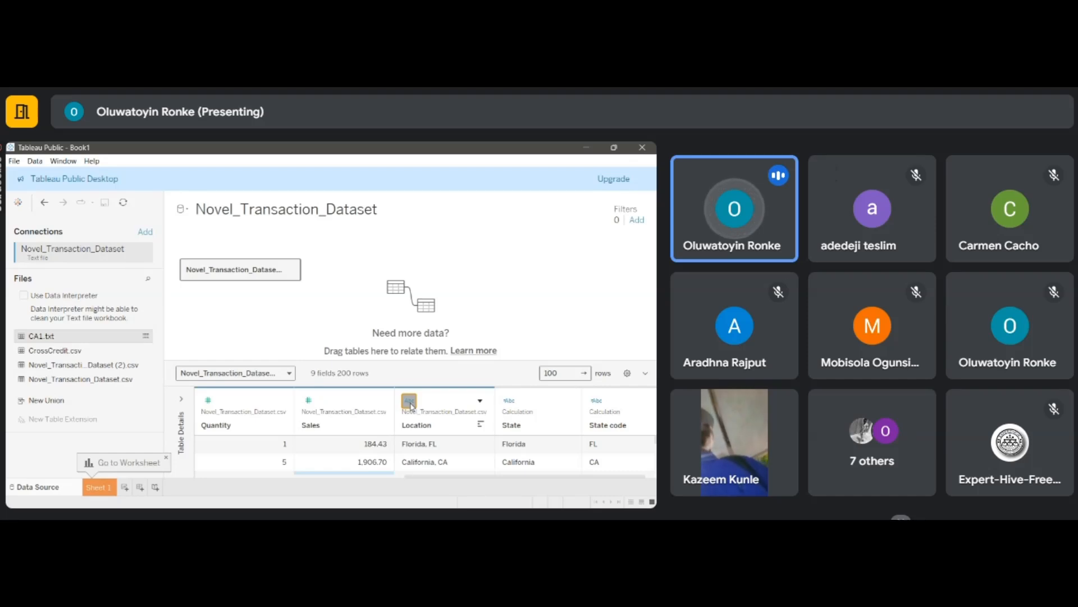
# Mute the participant whose camera is on for everyone in the call and confirm the muting.
pyautogui.moveTo(741, 444)
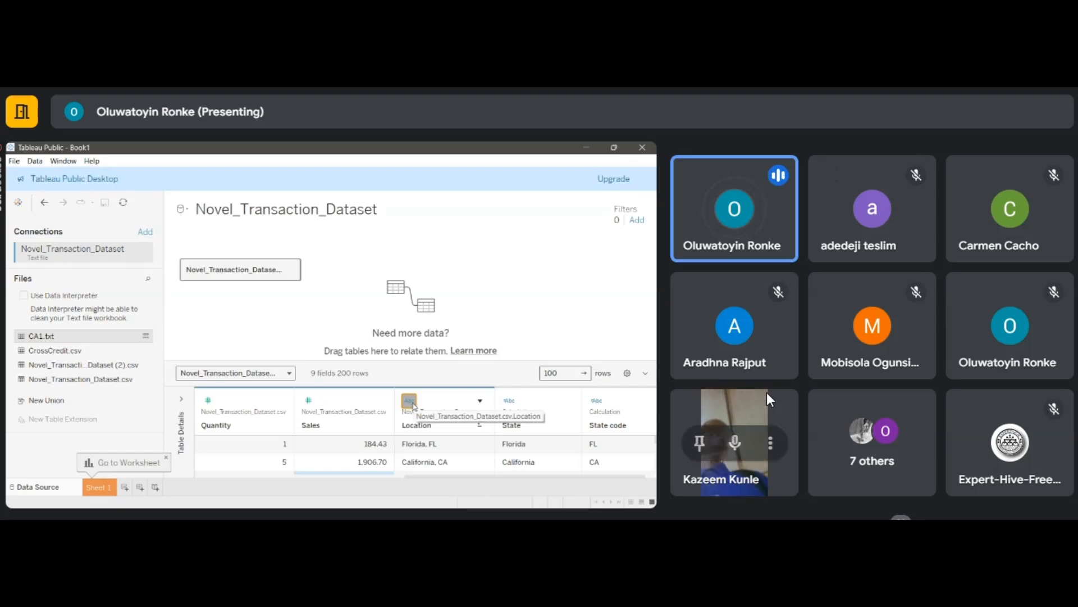
pyautogui.click(735, 445)
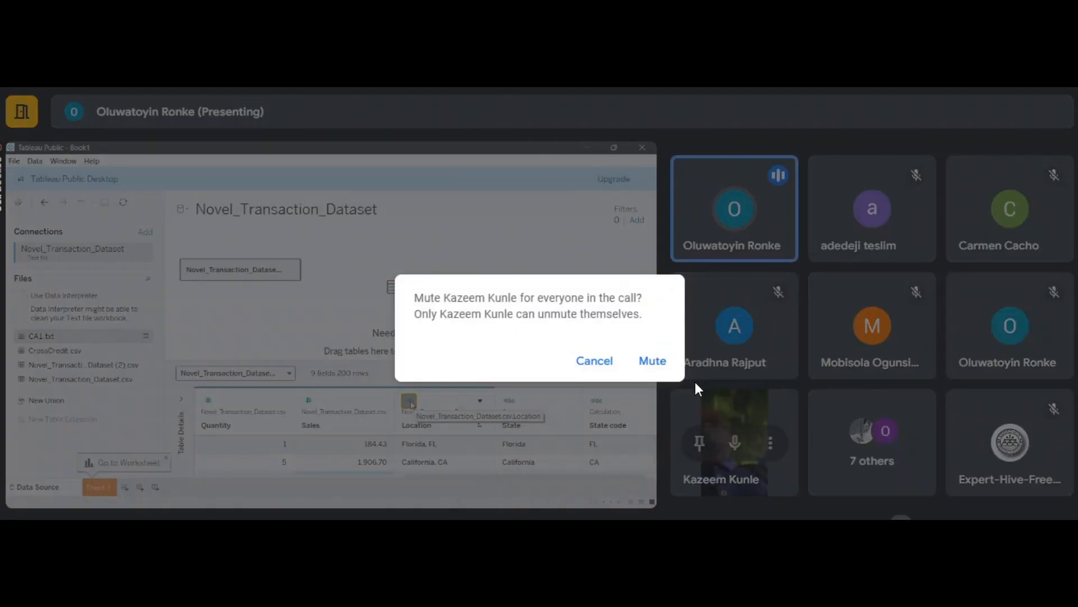
pyautogui.click(651, 364)
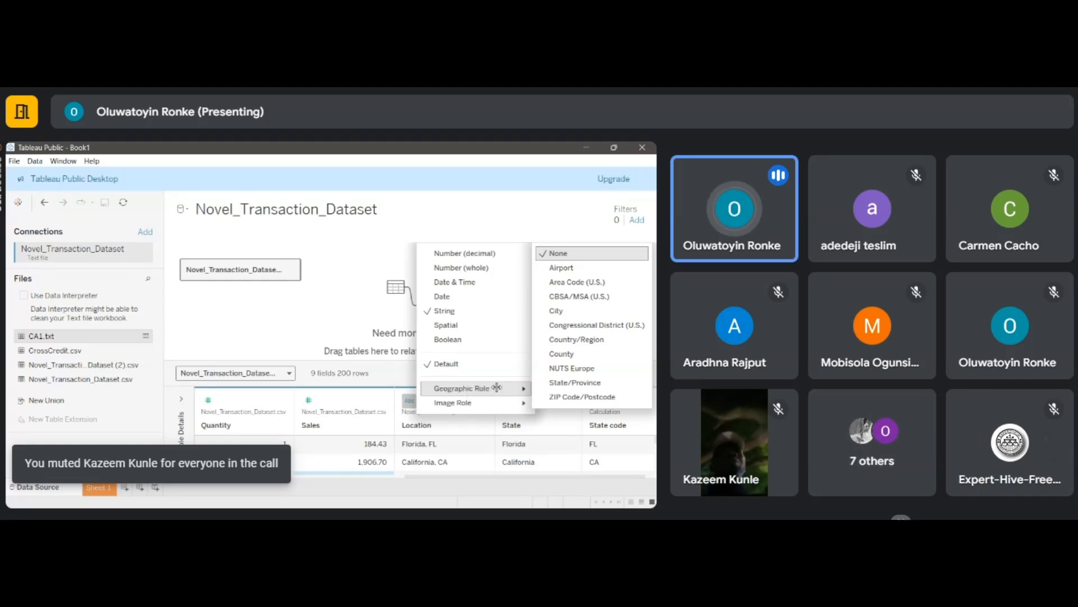
# Review the microphone status of all contributors in the meeting's participant list, and close the list.
pyautogui.click(872, 435)
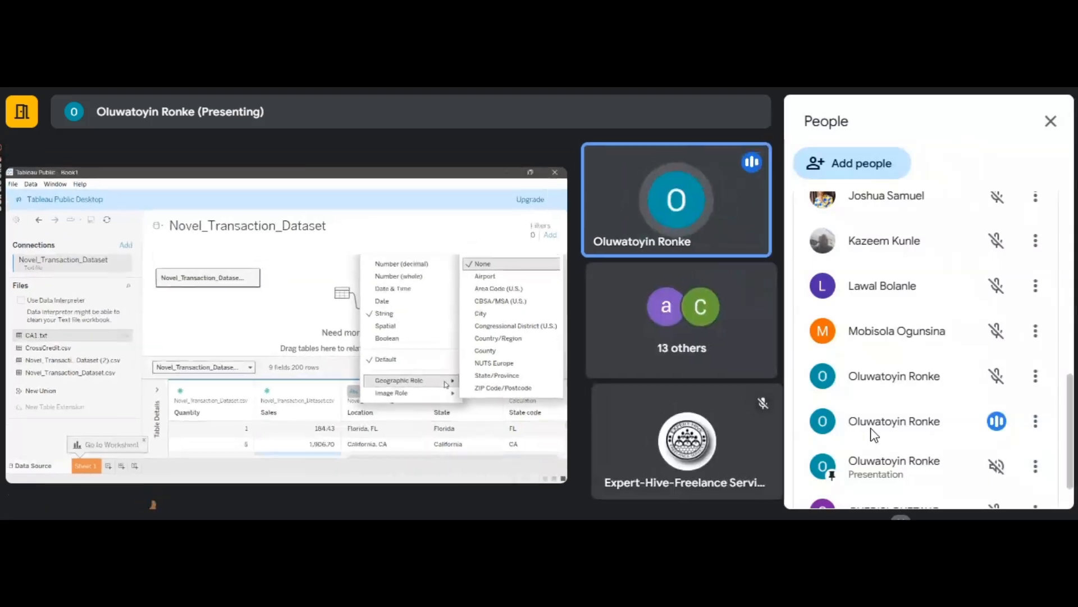
pyautogui.scroll(-1, 921, 405)
pyautogui.scroll(10, 928, 400)
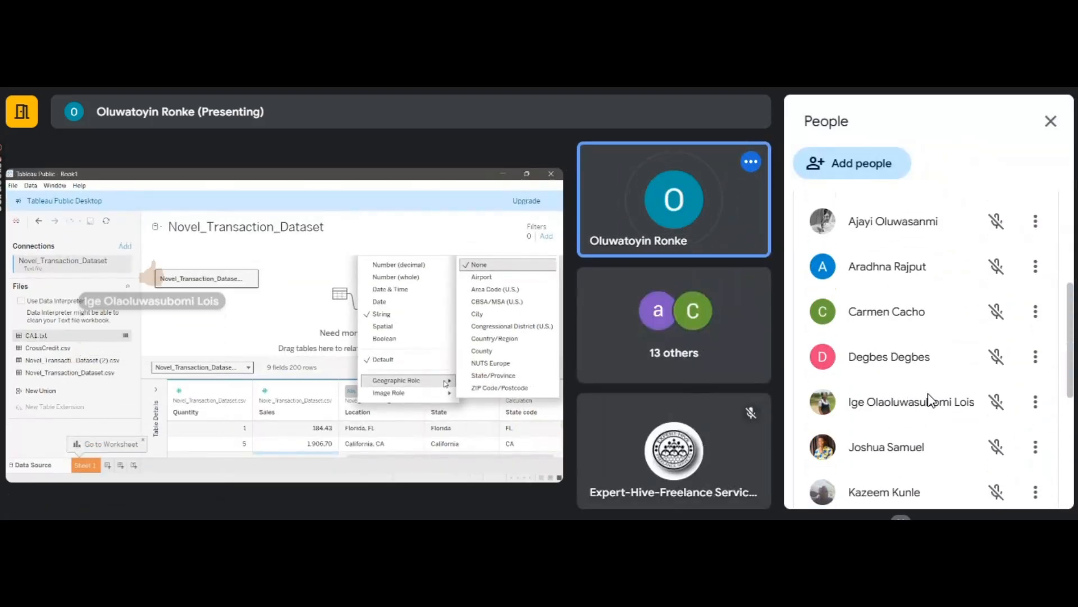
pyautogui.scroll(-1, 927, 394)
pyautogui.scroll(-3, 928, 386)
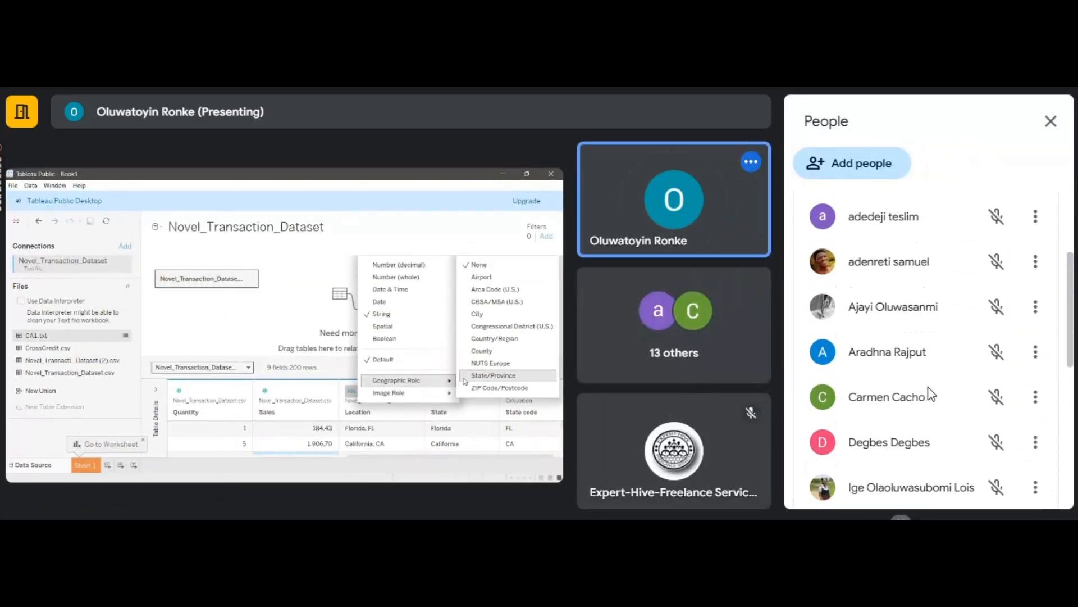
pyautogui.scroll(5, 928, 387)
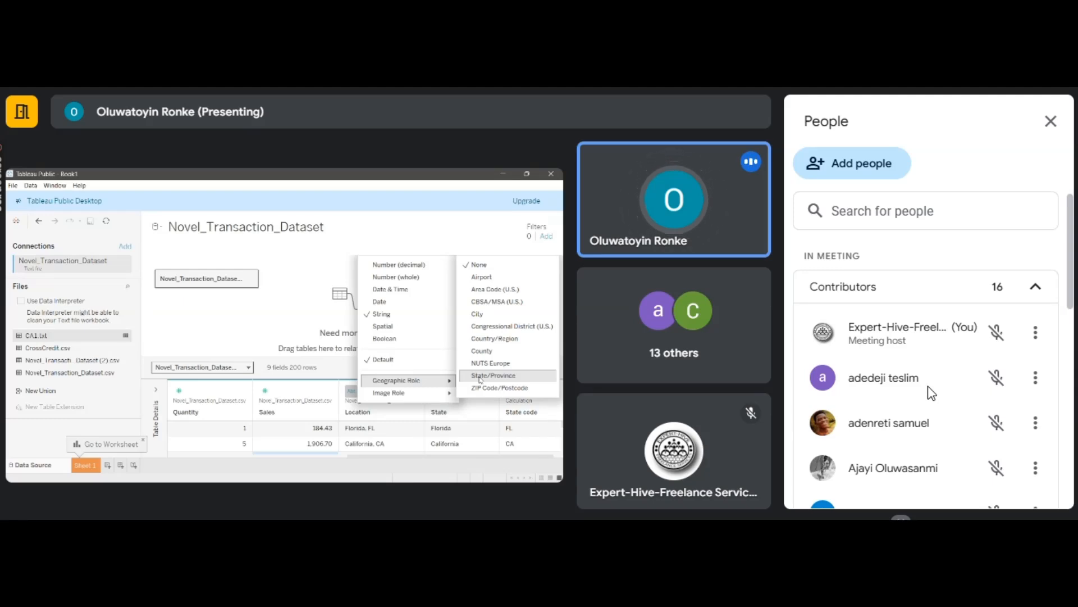
pyautogui.scroll(-2, 928, 386)
pyautogui.scroll(-8, 930, 393)
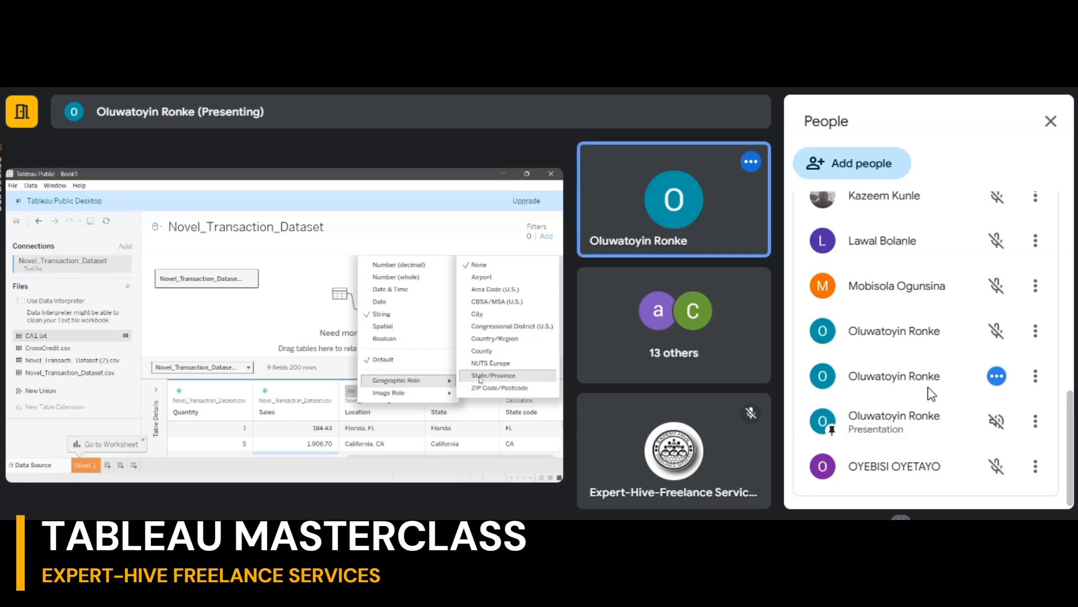
pyautogui.click(1048, 135)
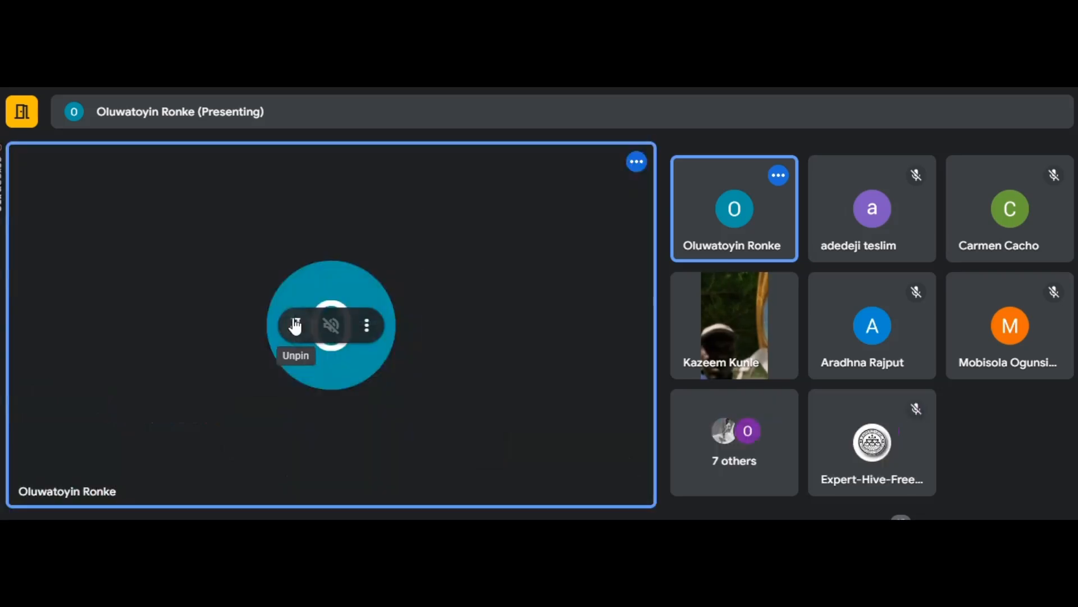
# Unpin the presenter's shared-screen tile and send the in-call message "The Network is having glitches".
pyautogui.click(295, 324)
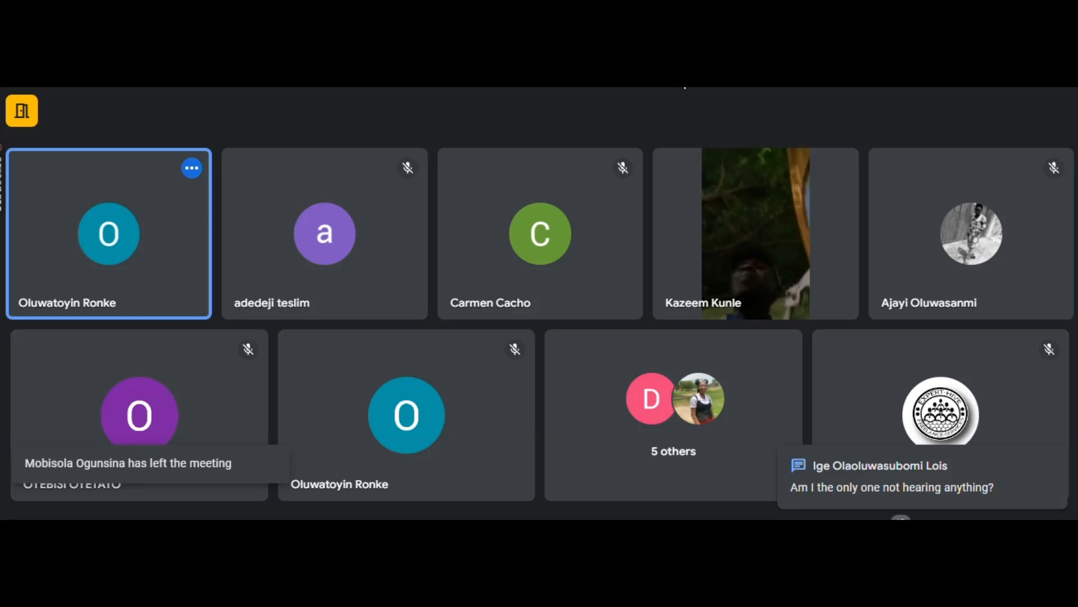
pyautogui.click(927, 488)
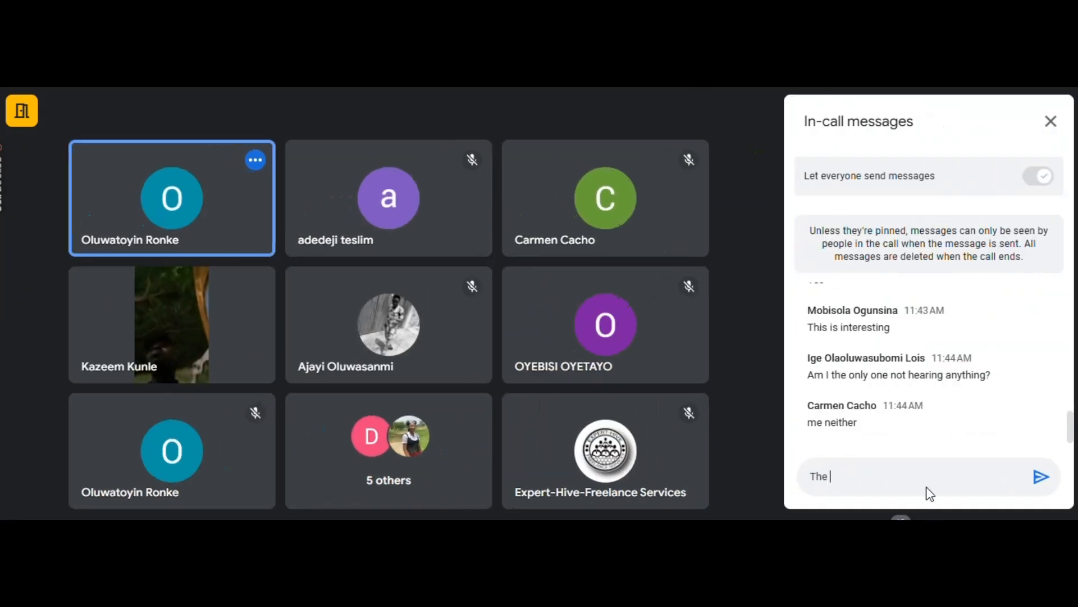
pyautogui.write('Netwo')
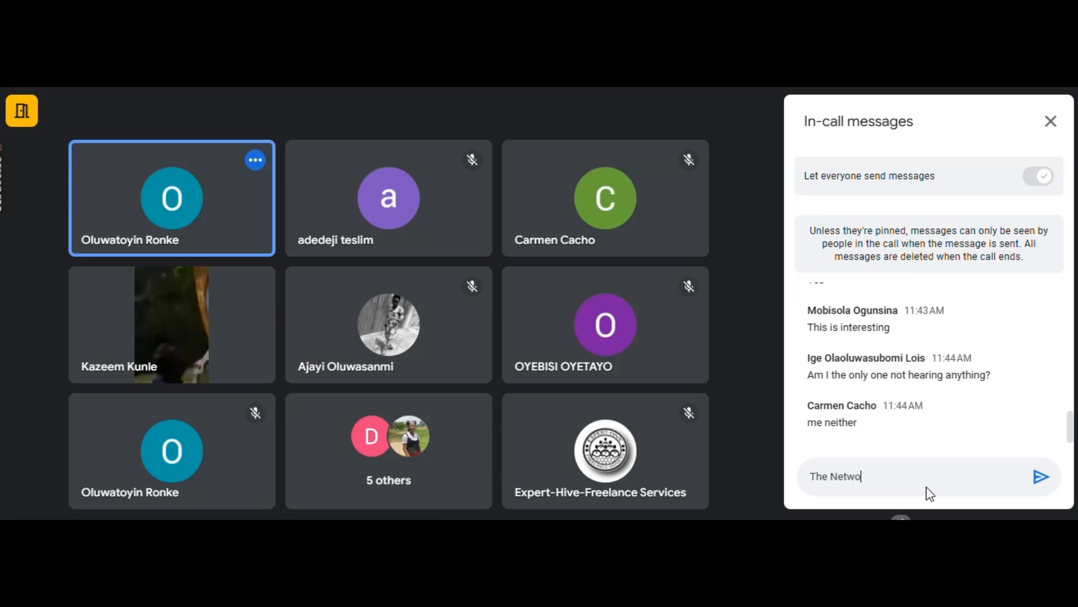
pyautogui.write('rk is ')
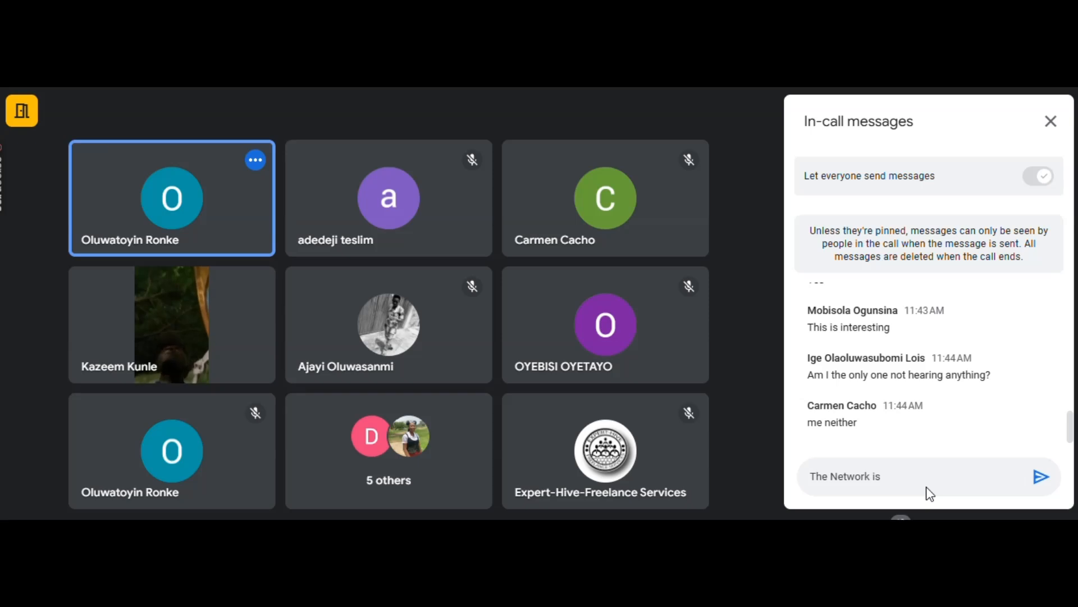
pyautogui.write('having')
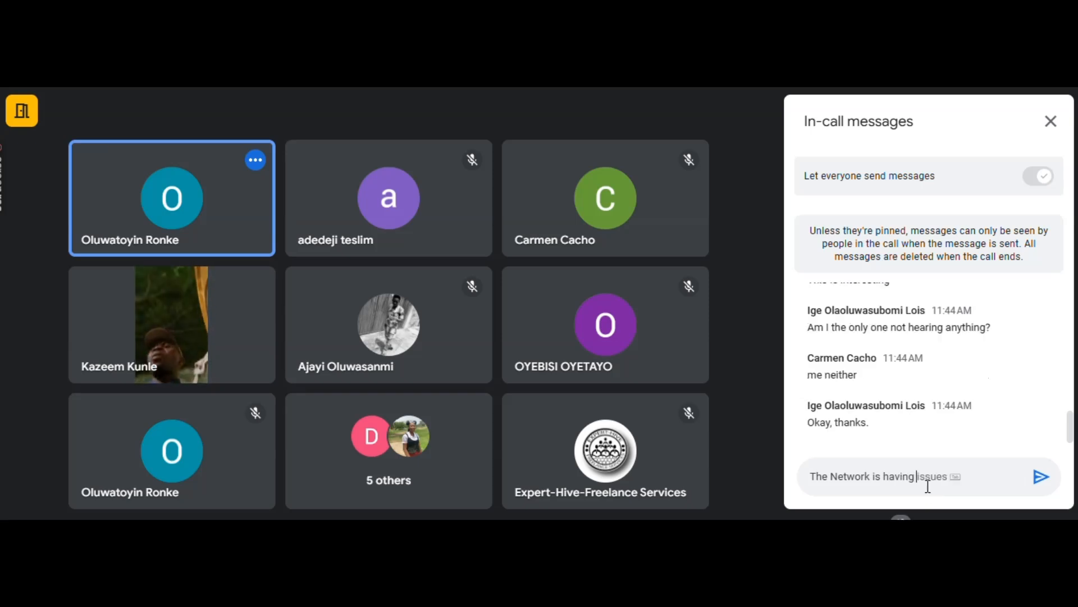
pyautogui.write(' glitches')
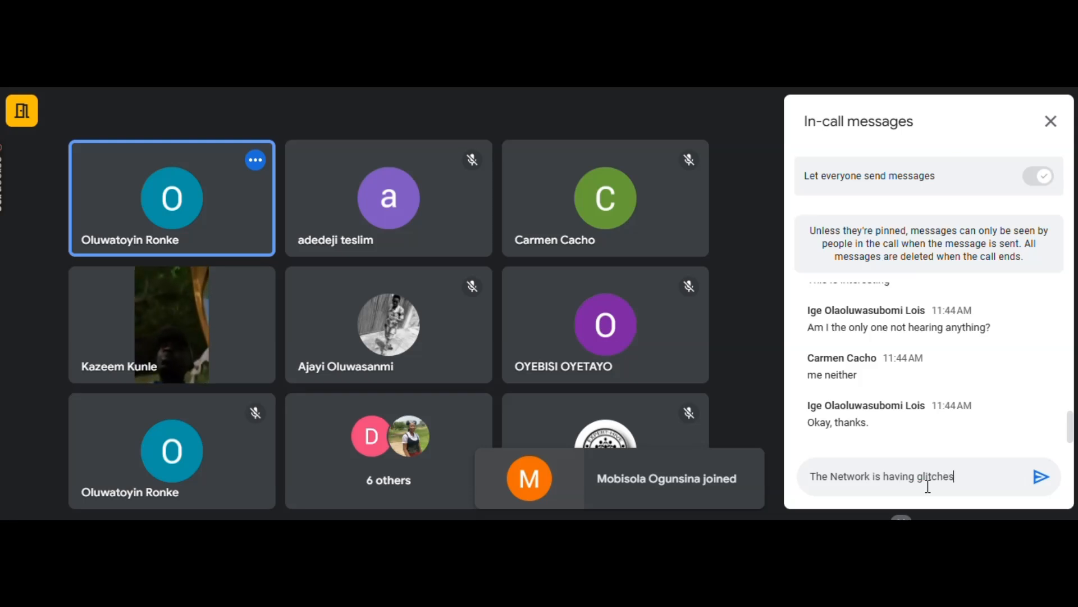
pyautogui.press('Return')
# Send the in-call message "kindly hold on guys, its being restored" and close the chat.
pyautogui.write('kindly gol')
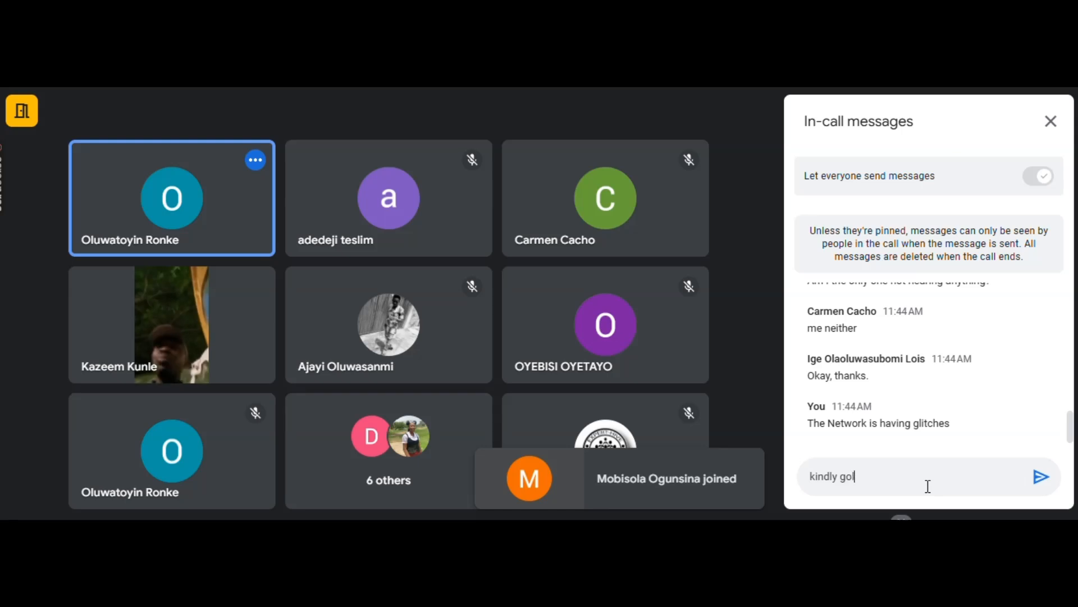
pyautogui.write('d on , its being restored')
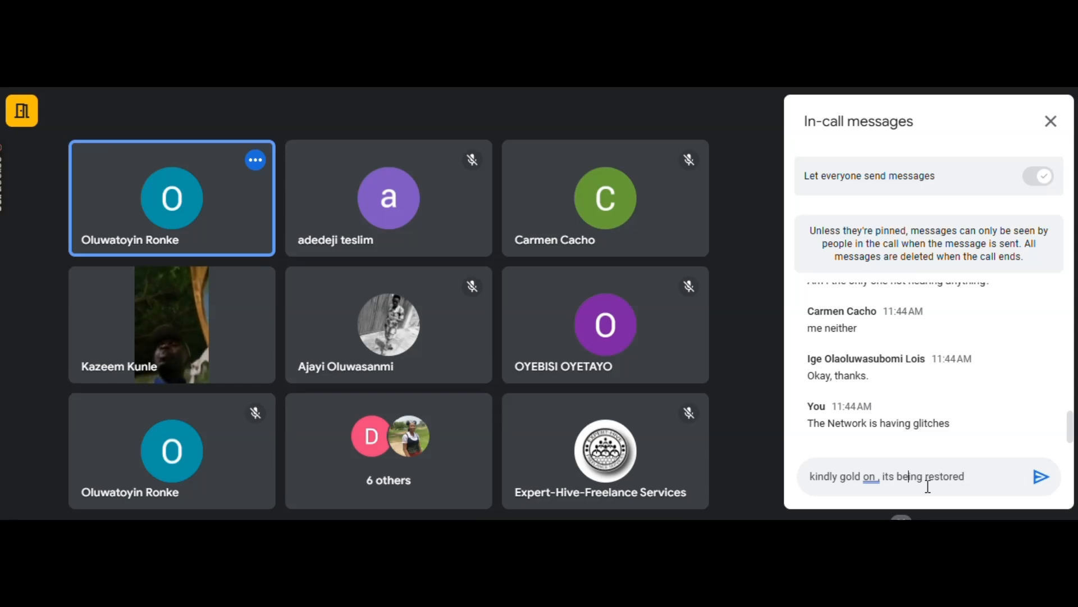
pyautogui.press('BackSpace')
pyautogui.press('BackSpace')
pyautogui.press('BackSpace')
pyautogui.press('BackSpace')
pyautogui.press('BackSpace')
pyautogui.press('BackSpace')
pyautogui.press('BackSpace')
pyautogui.press('BackSpace')
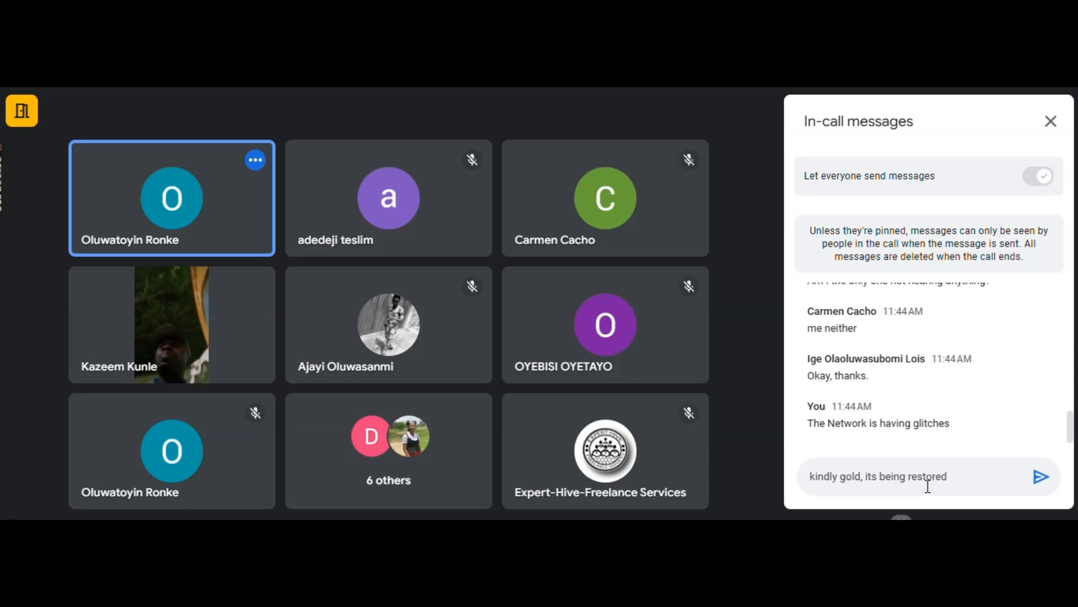
pyautogui.write('hold o')
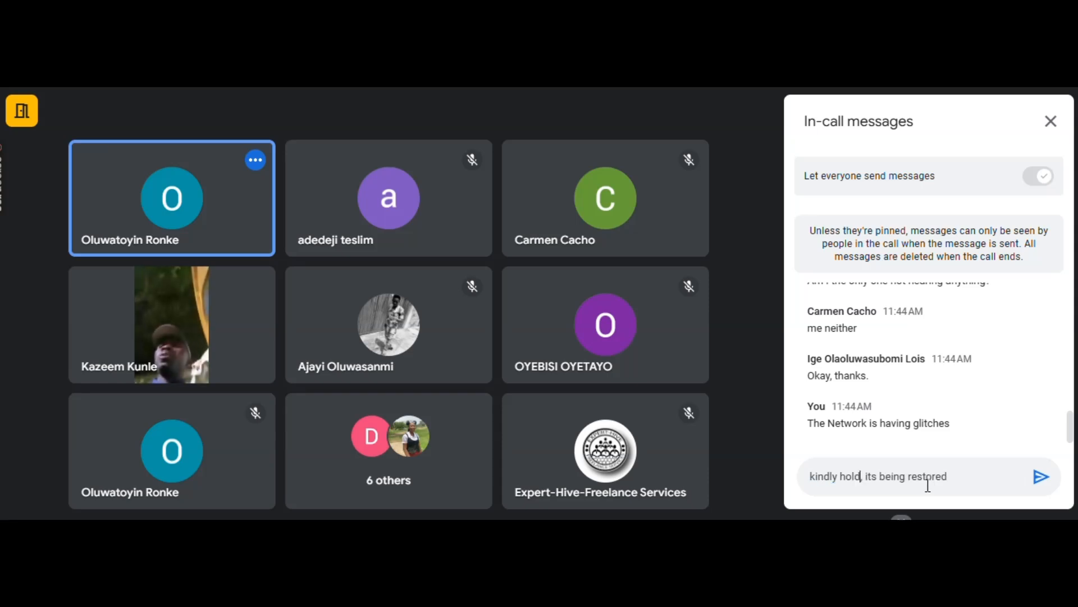
pyautogui.write('n guyd its')
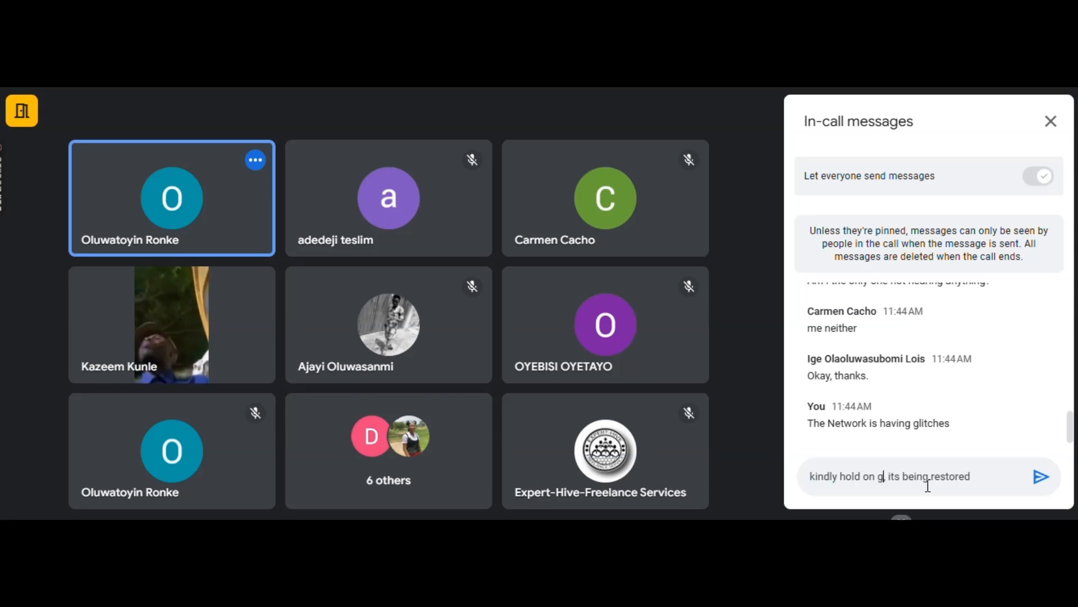
pyautogui.press('BackSpace')
pyautogui.write('s')
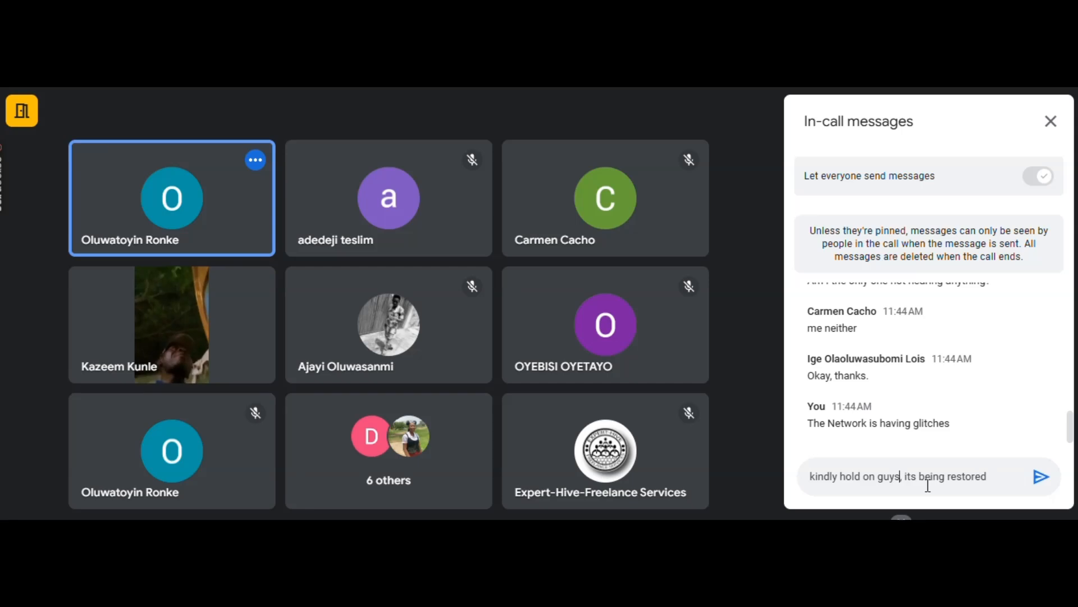
pyautogui.press('Return')
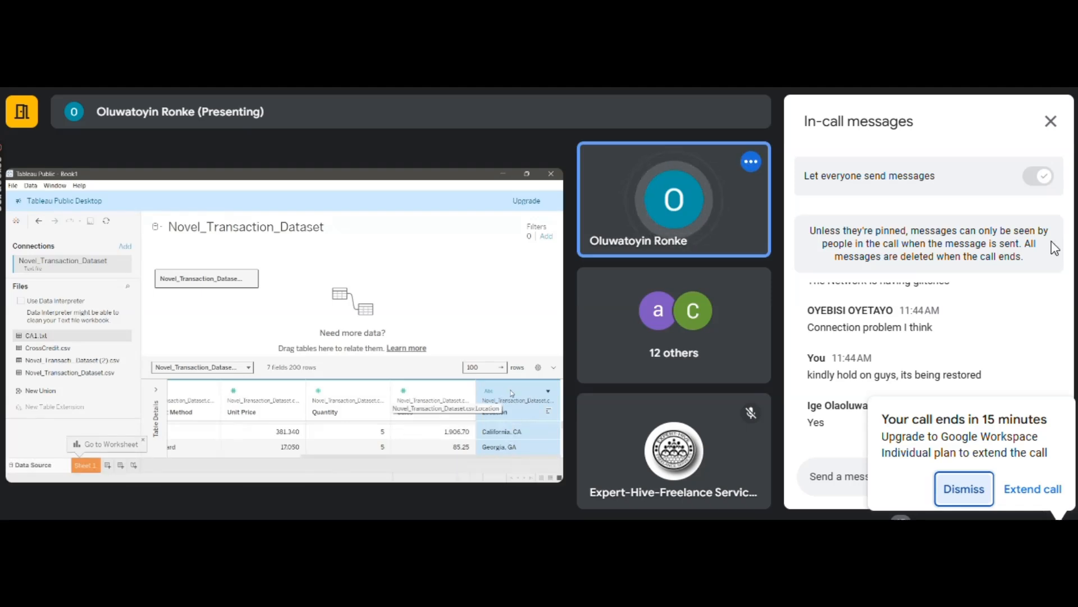
pyautogui.click(1048, 119)
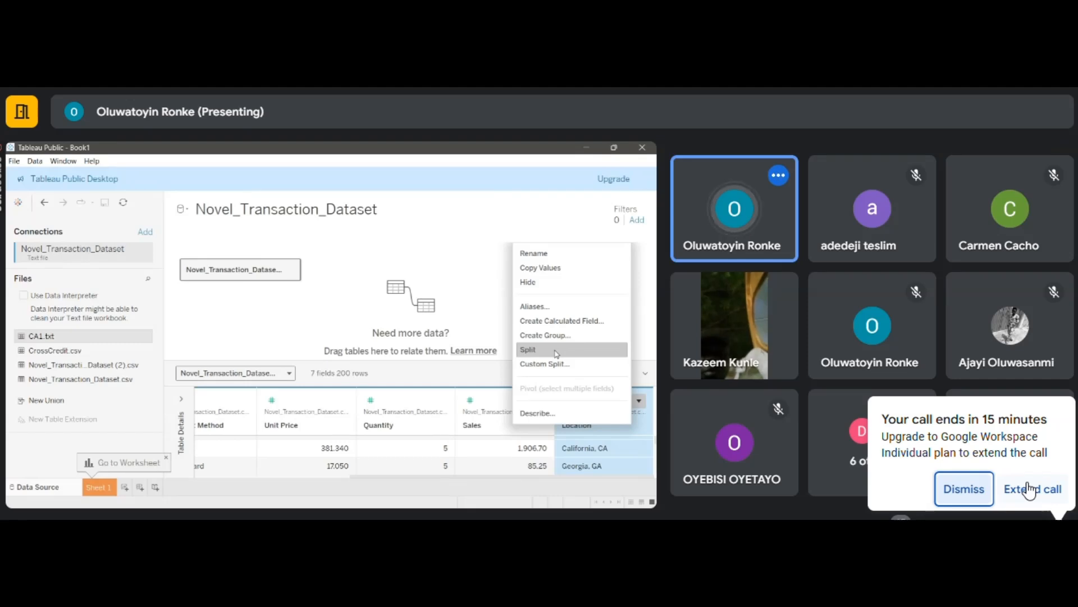
# Open the call extension offer, choose the $7.50 USD/month option with annual payments, and proceed to the Individual plan checkout.
pyautogui.click(1025, 488)
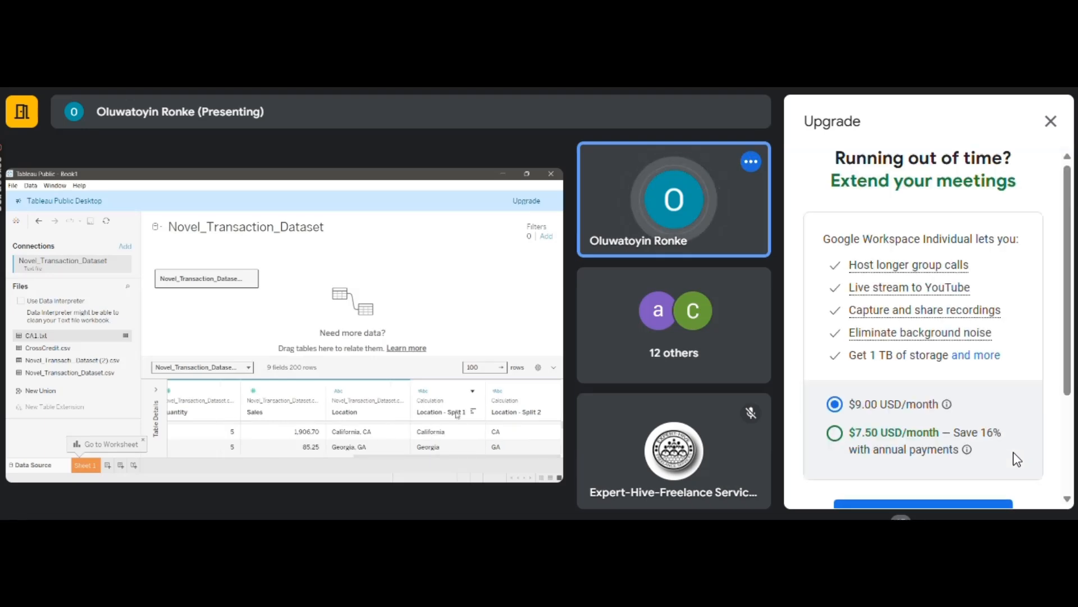
pyautogui.scroll(-3, 954, 405)
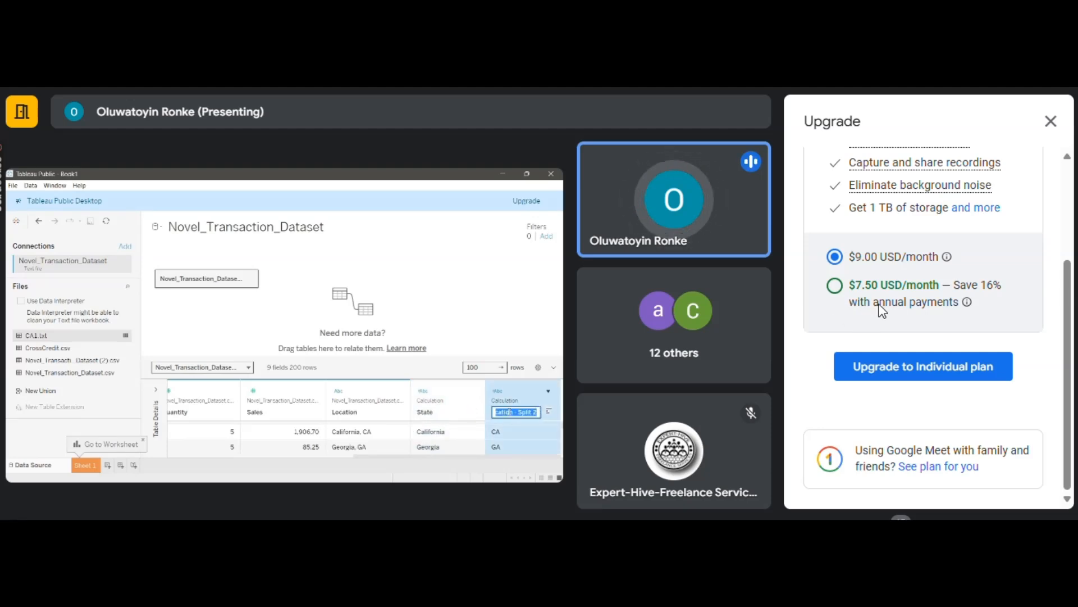
pyautogui.click(835, 286)
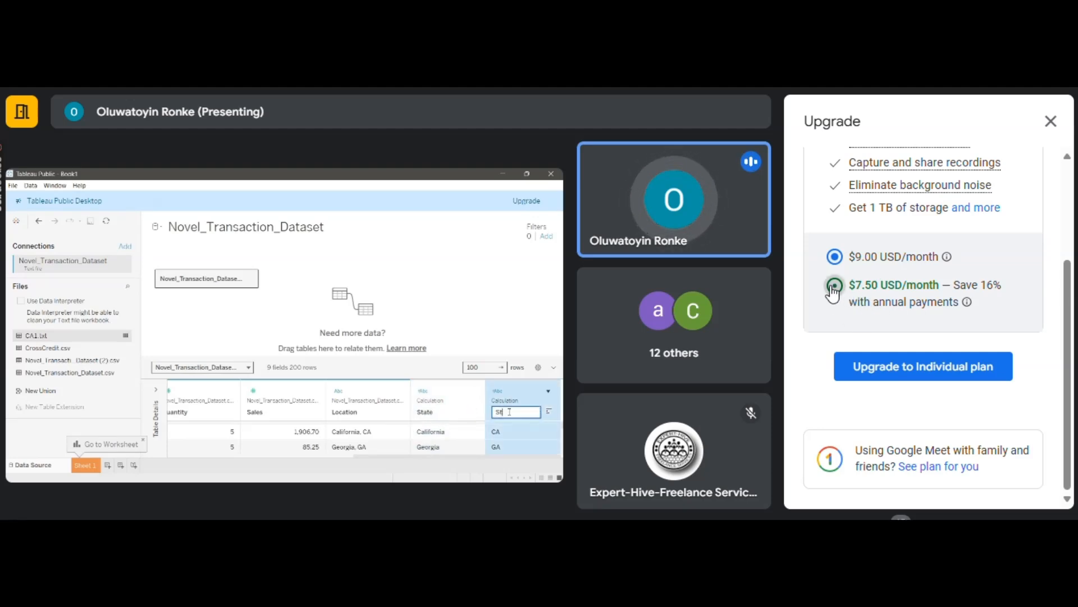
pyautogui.click(908, 360)
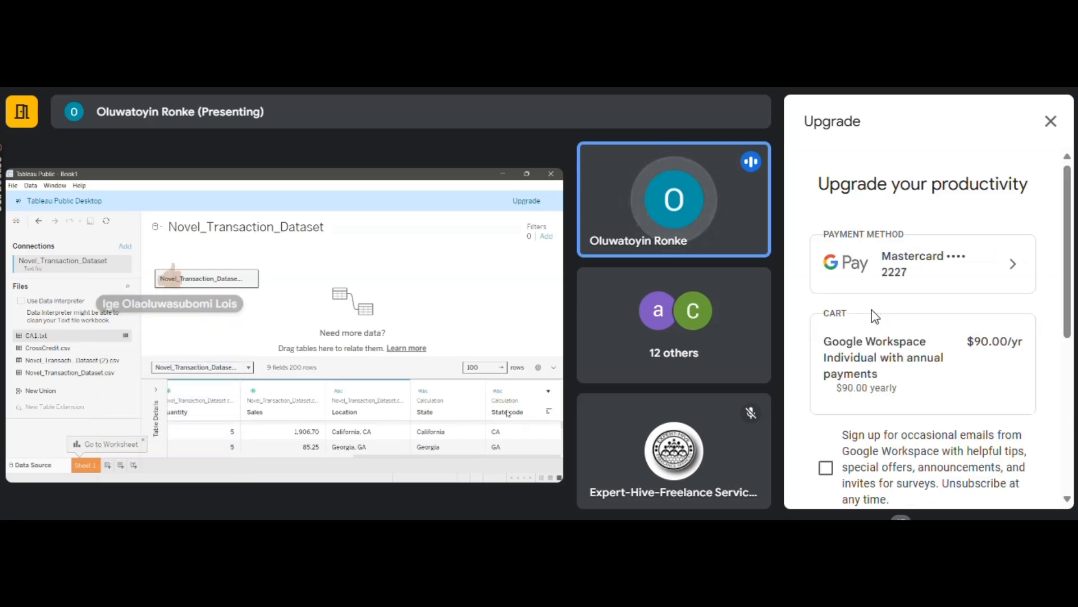
# Review the payment method, cart and order summary for Google Workspace Individual, and close the upgrade offer without subscribing.
pyautogui.scroll(-5, 916, 359)
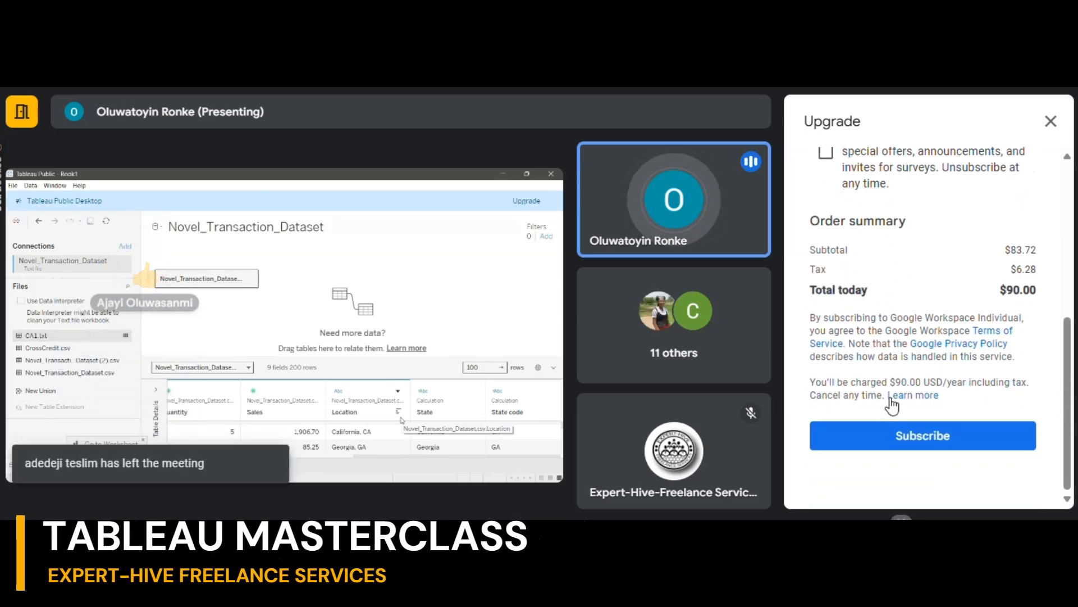
pyautogui.scroll(2, 859, 279)
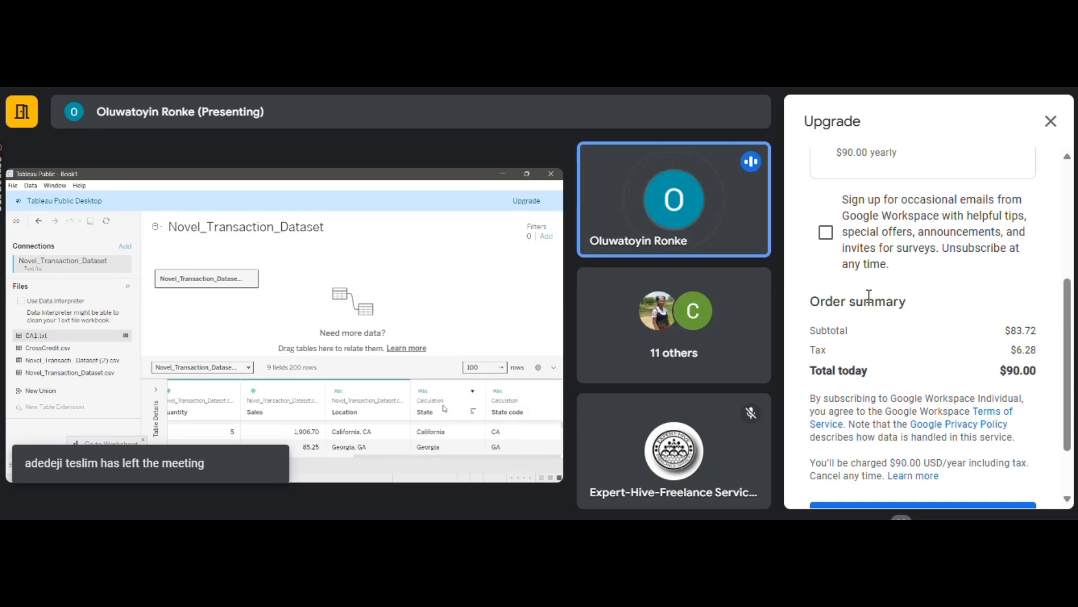
pyautogui.scroll(3, 870, 289)
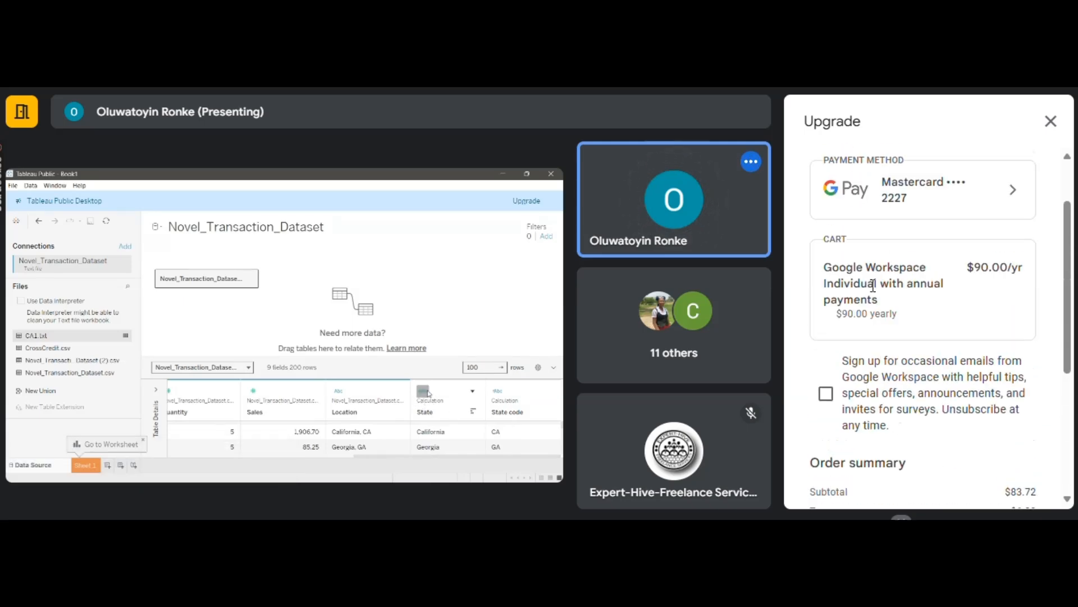
pyautogui.scroll(1, 874, 283)
pyautogui.scroll(-4, 891, 318)
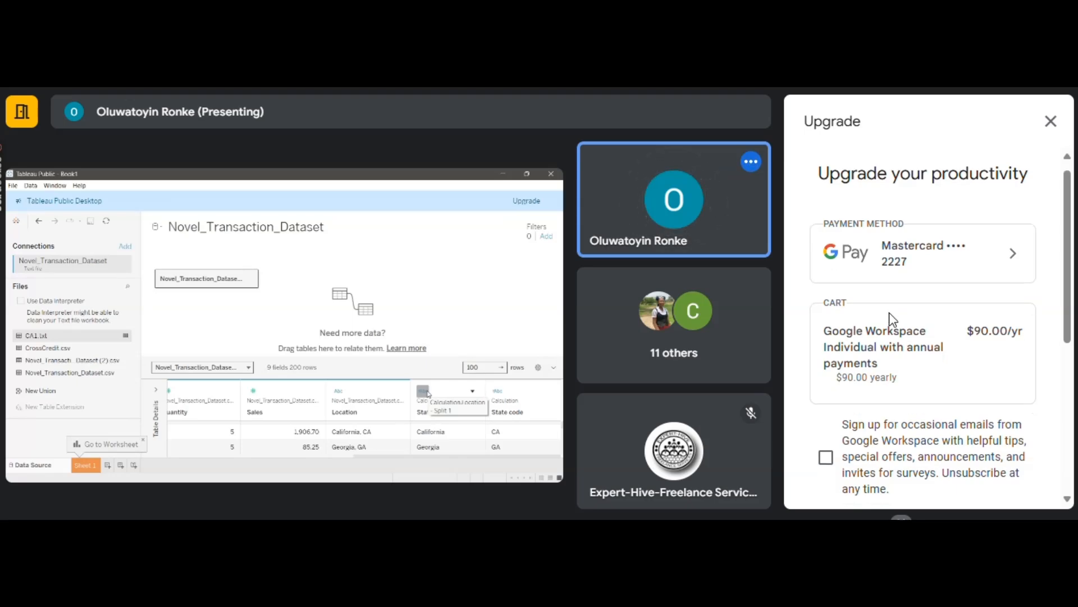
pyautogui.scroll(-2, 894, 309)
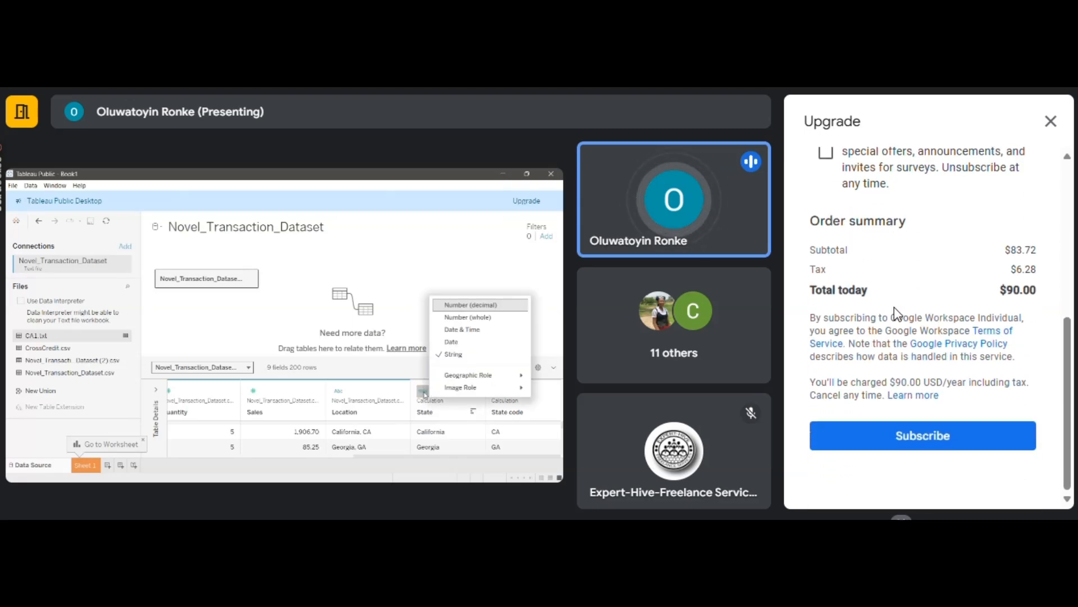
pyautogui.scroll(2, 894, 307)
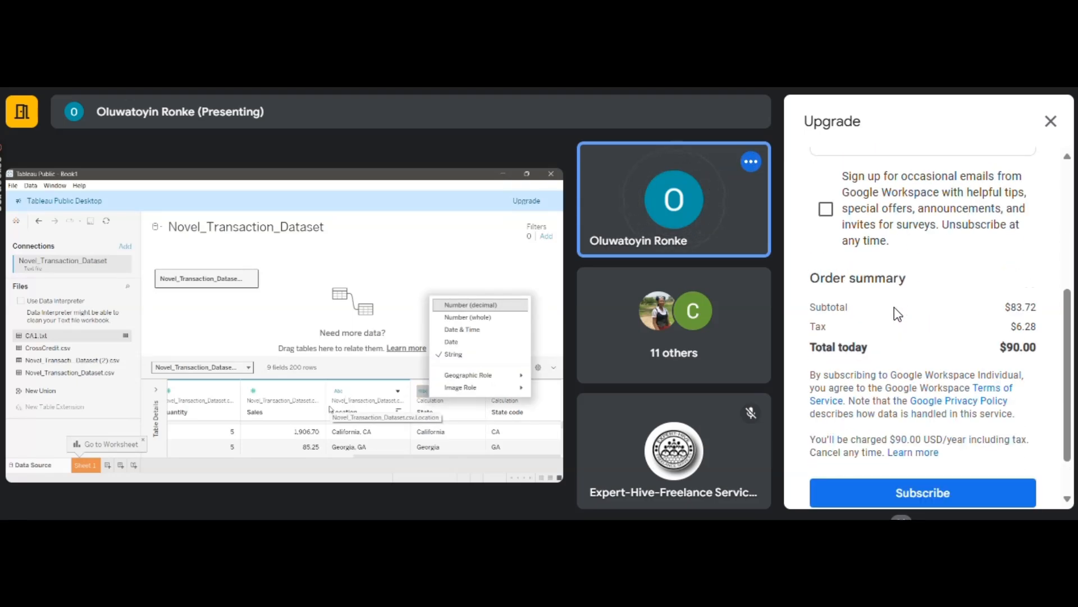
pyautogui.scroll(4, 894, 306)
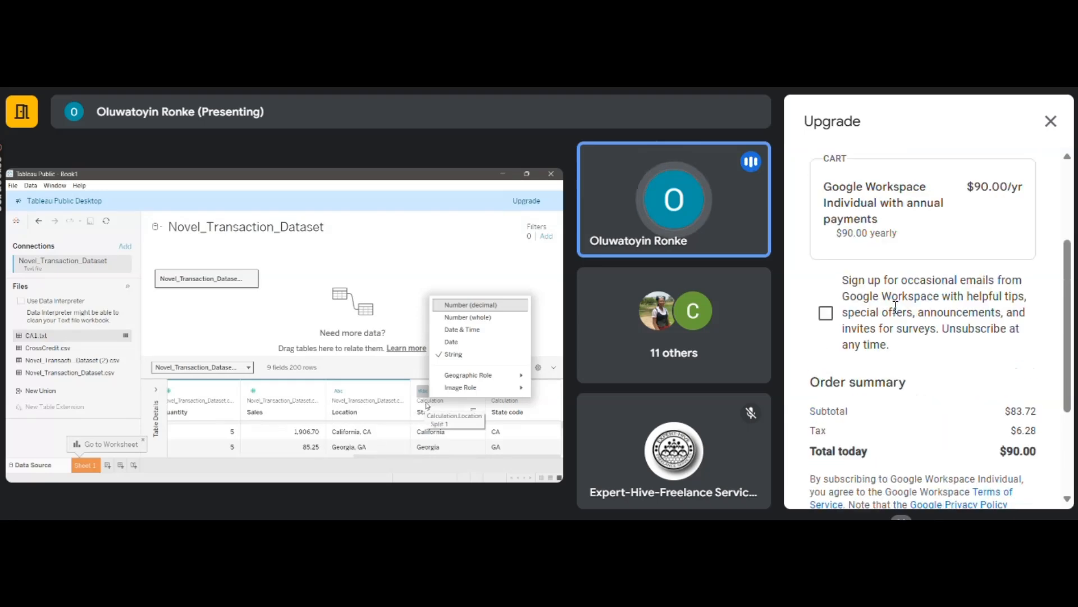
pyautogui.click(1048, 122)
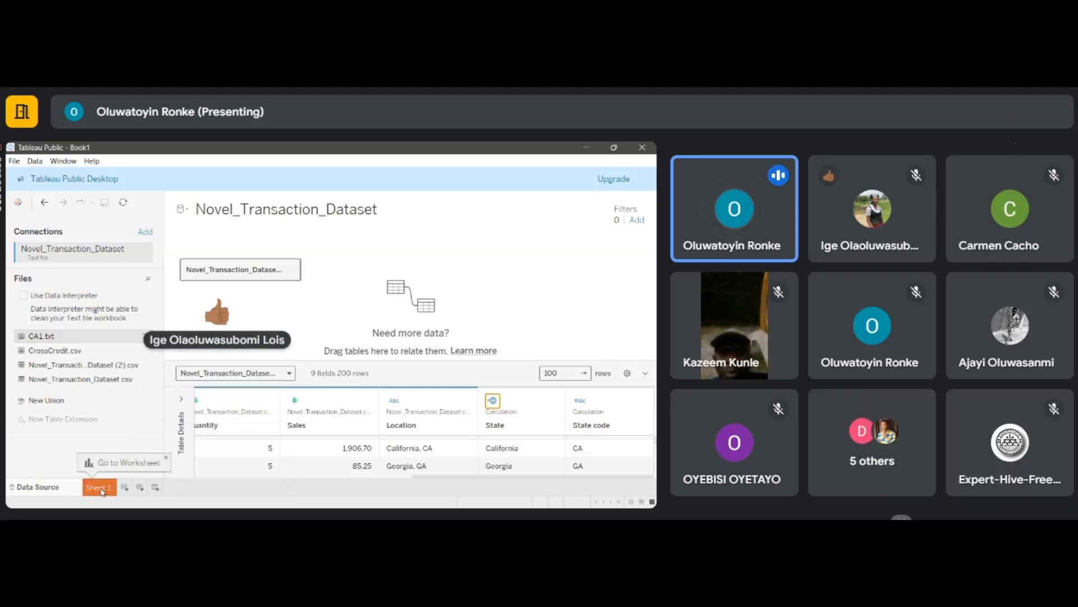
# Open the Sheet 1 worksheet and examine the dimension and measure fields of Novel_Transaction_Dataset.
pyautogui.click(96, 492)
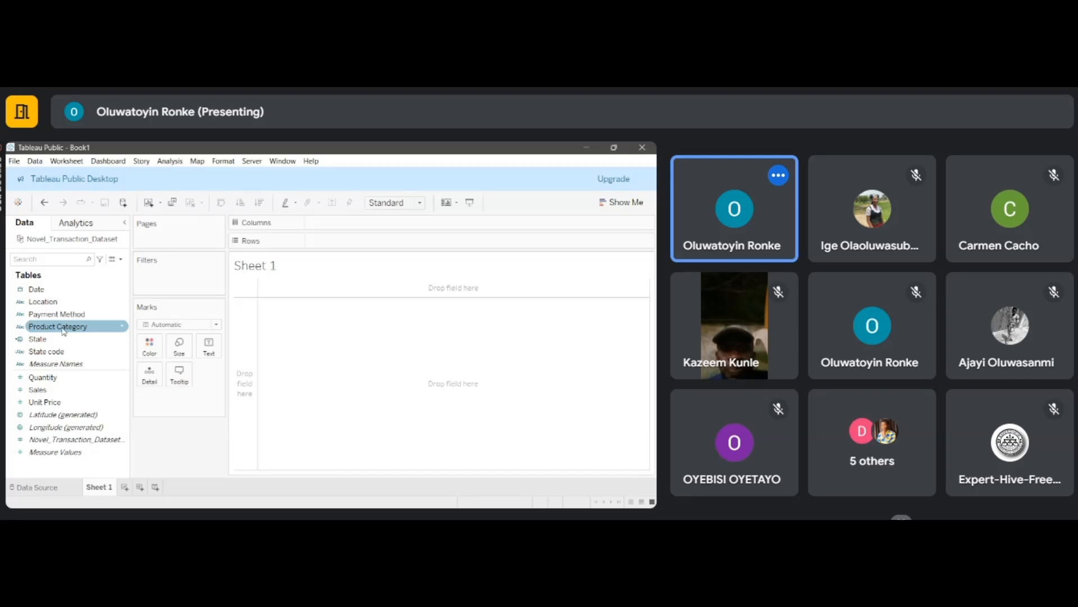
pyautogui.click(51, 289)
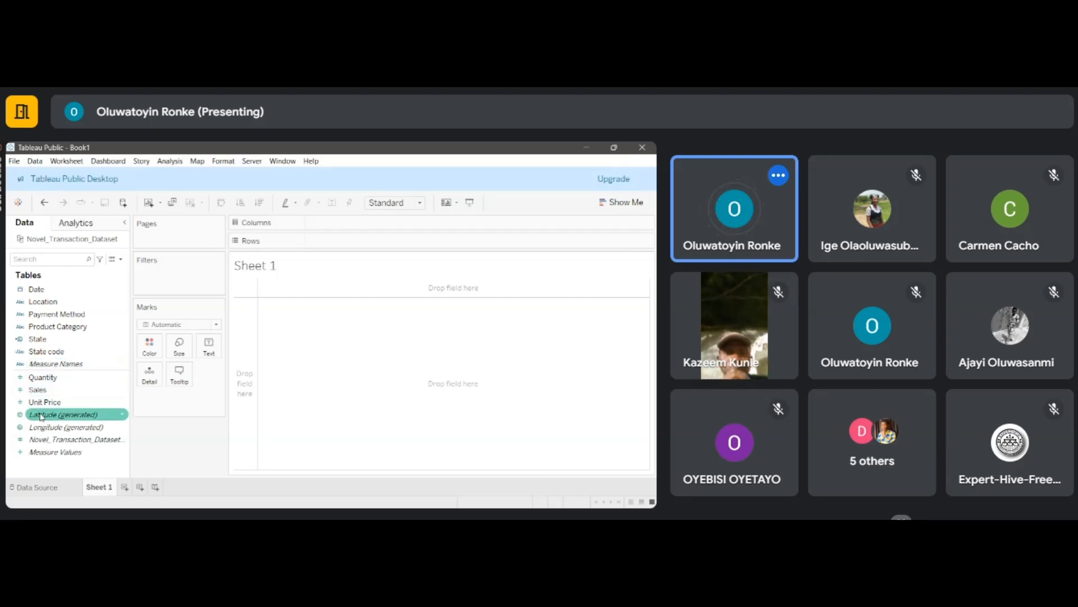
pyautogui.moveTo(41, 416)
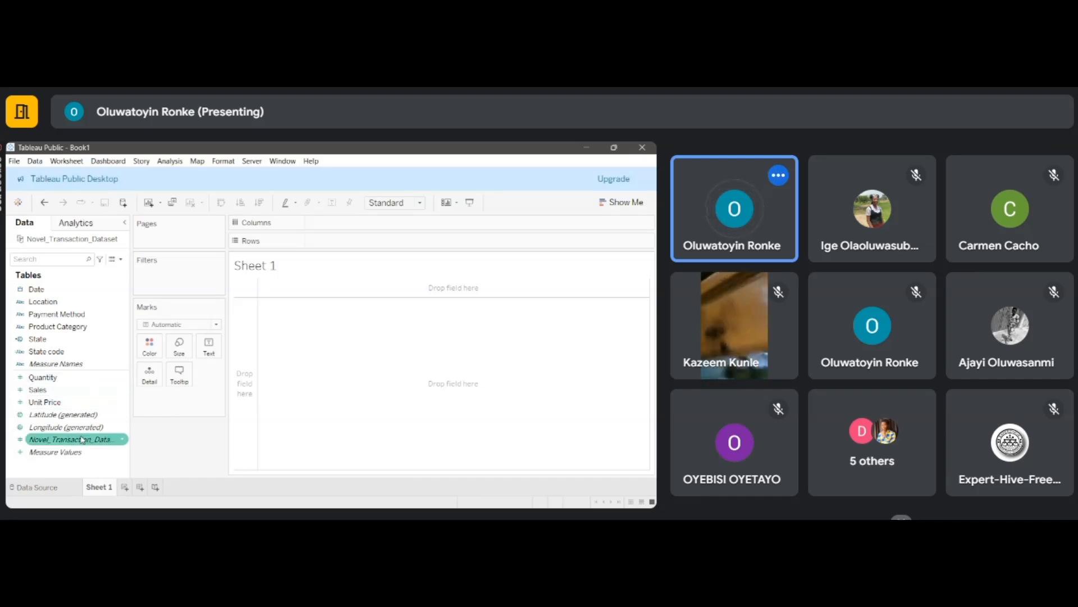
pyautogui.moveTo(80, 444)
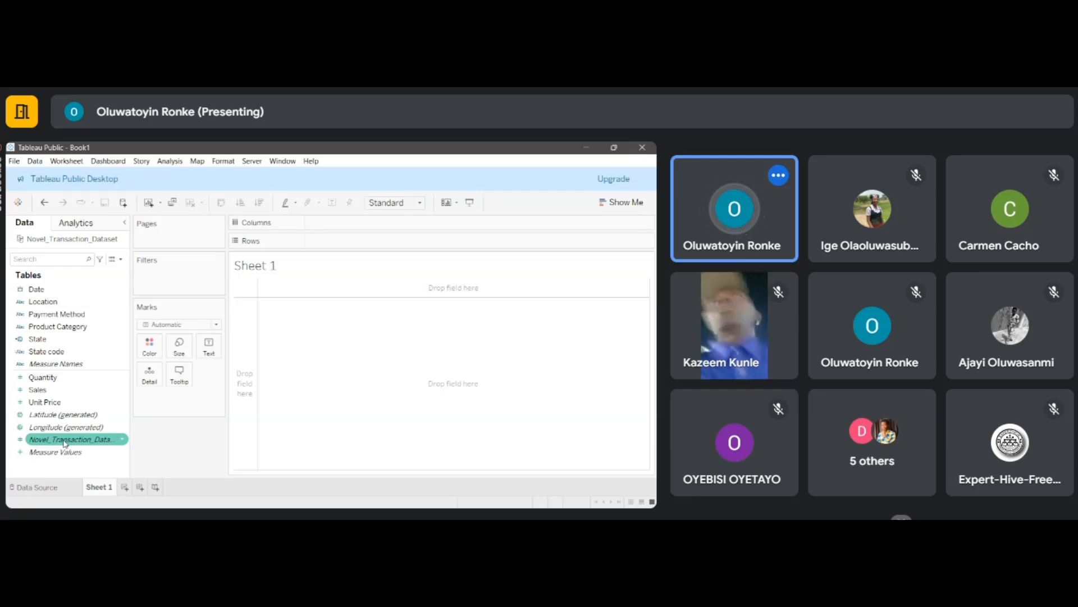
pyautogui.moveTo(191, 506)
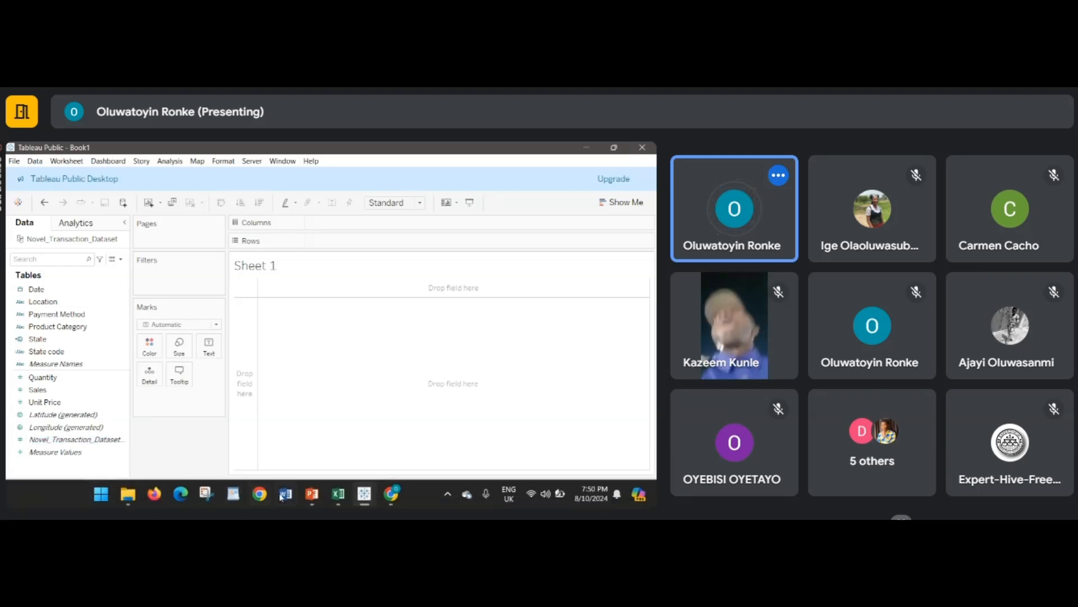
pyautogui.moveTo(364, 499)
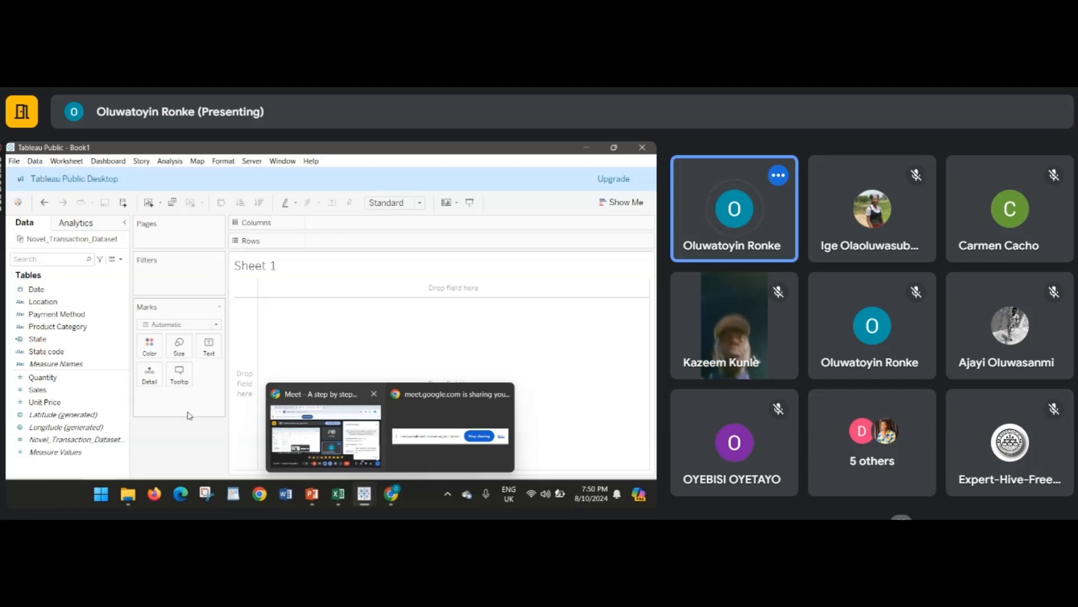
pyautogui.click(99, 429)
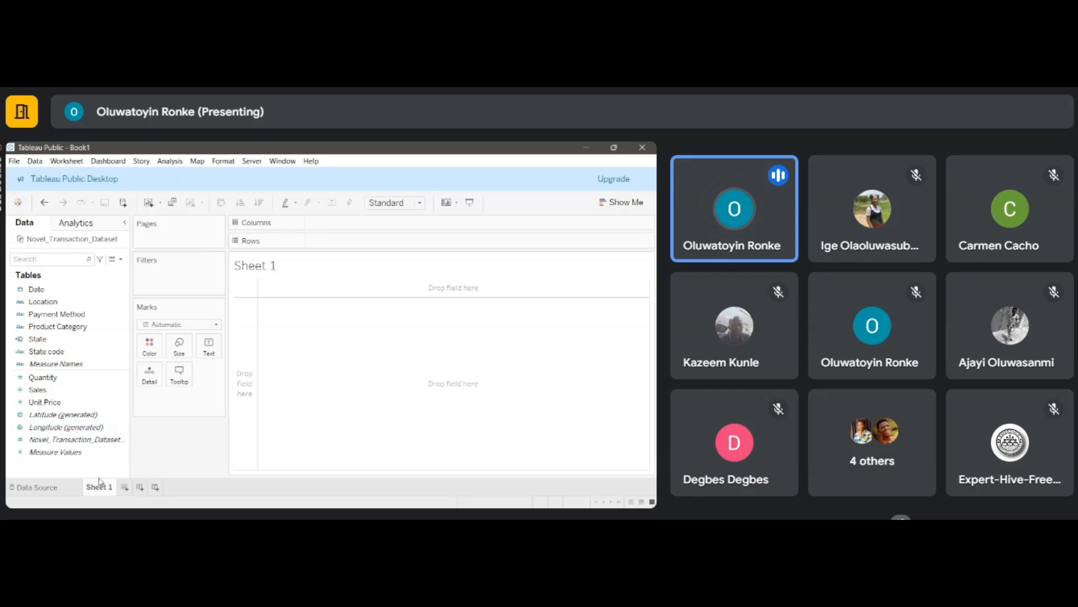
# Switch to the Google Meet window and stop presenting the screen.
pyautogui.moveTo(401, 495)
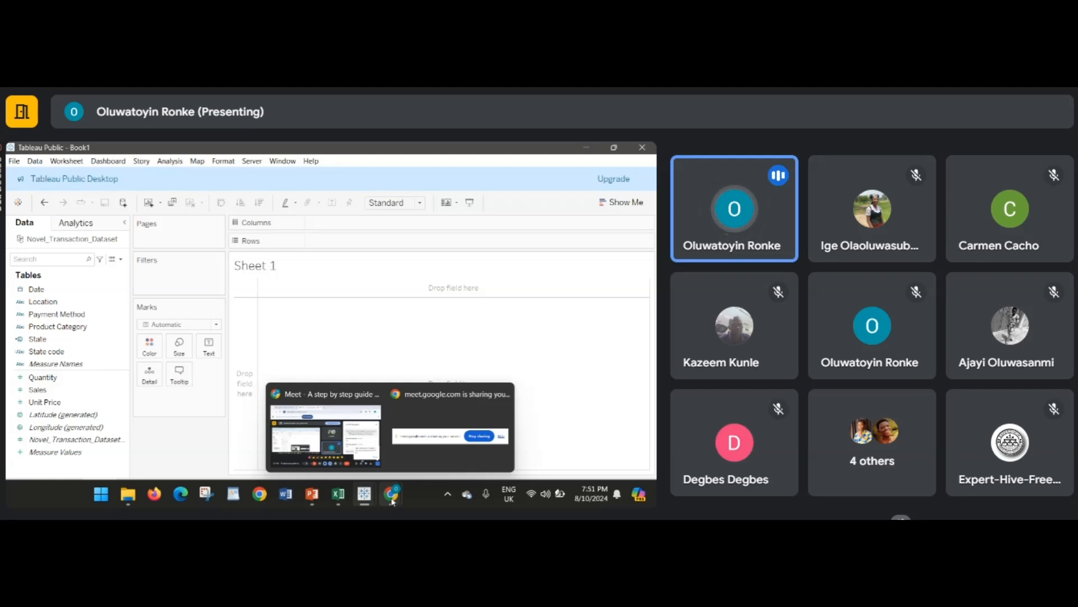
pyautogui.click(392, 498)
pyautogui.click(392, 498)
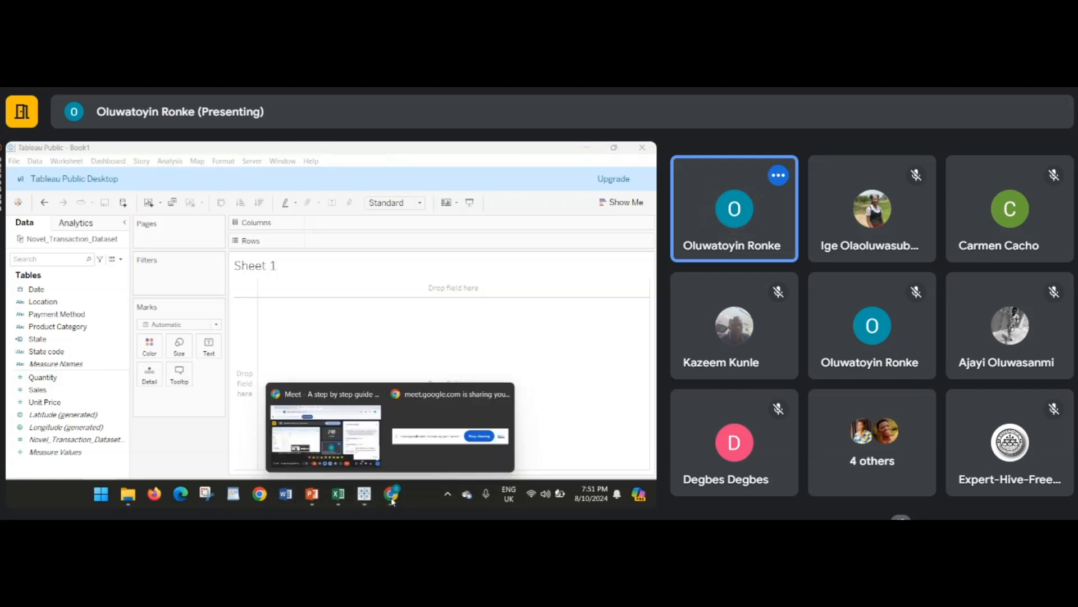
pyautogui.click(333, 445)
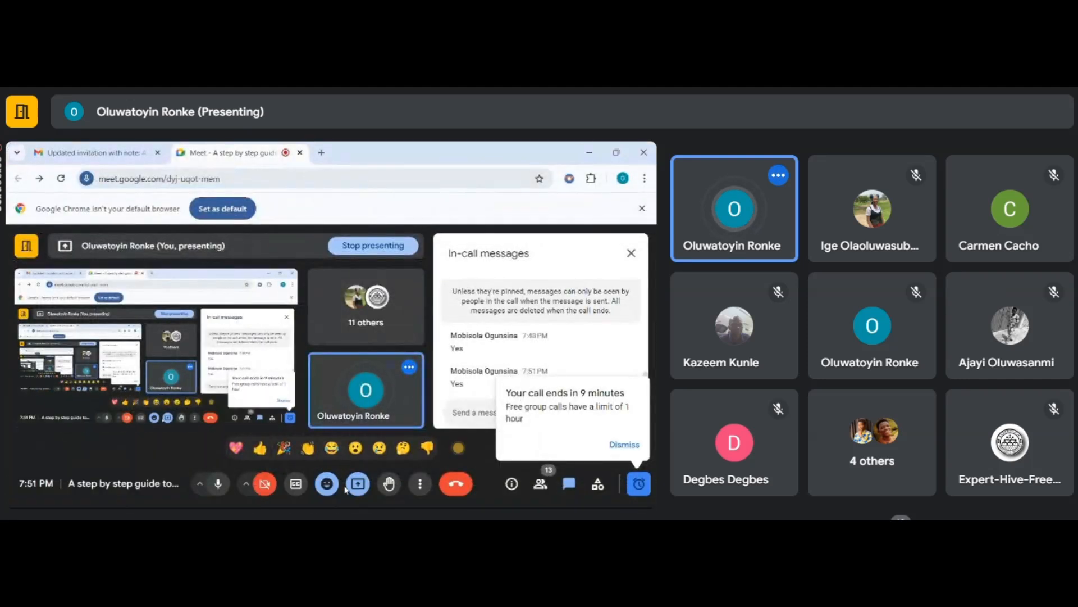
pyautogui.click(358, 483)
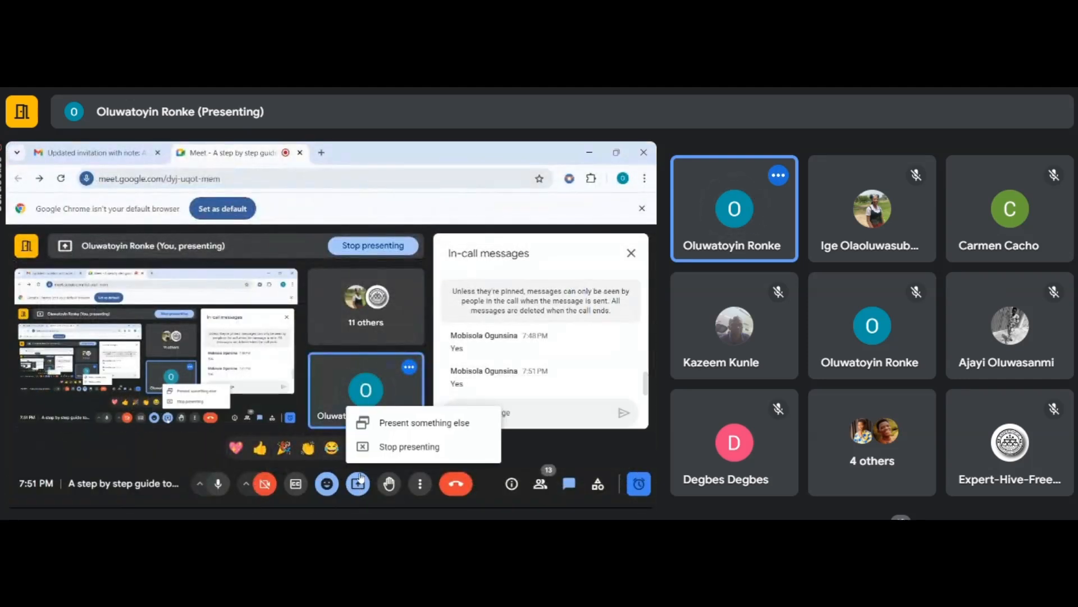
pyautogui.click(399, 447)
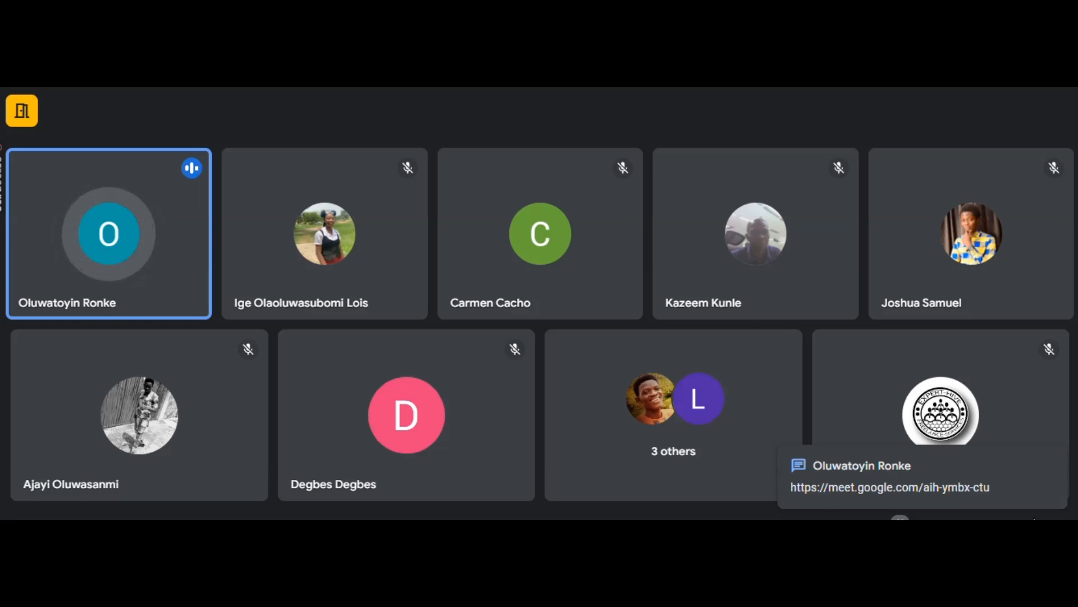
# Copy the new meeting link from the latest in-call message and close the chat.
pyautogui.click(928, 532)
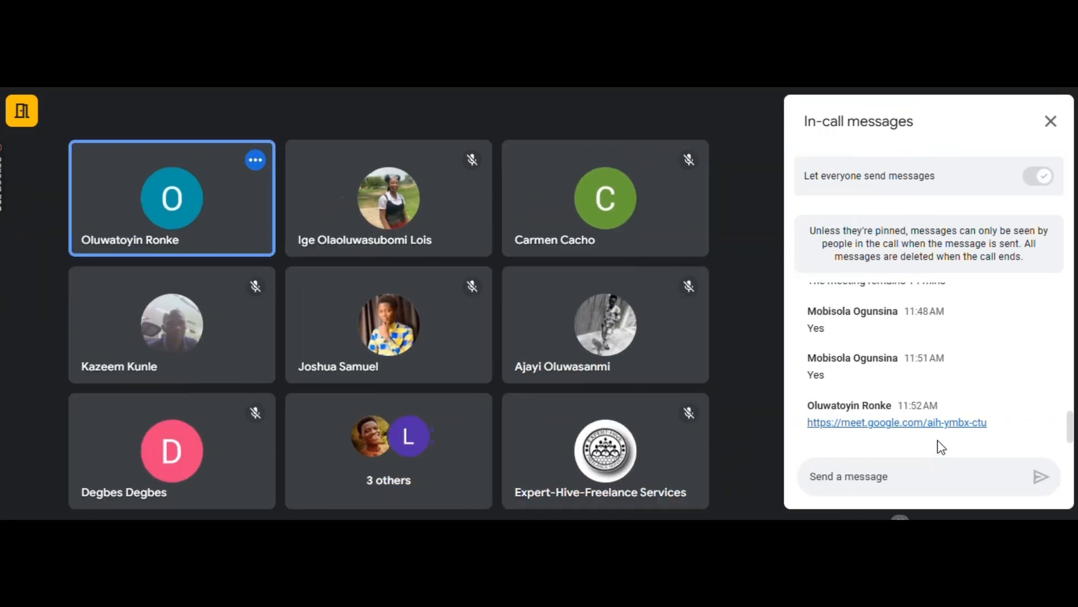
pyautogui.rightClick(974, 424)
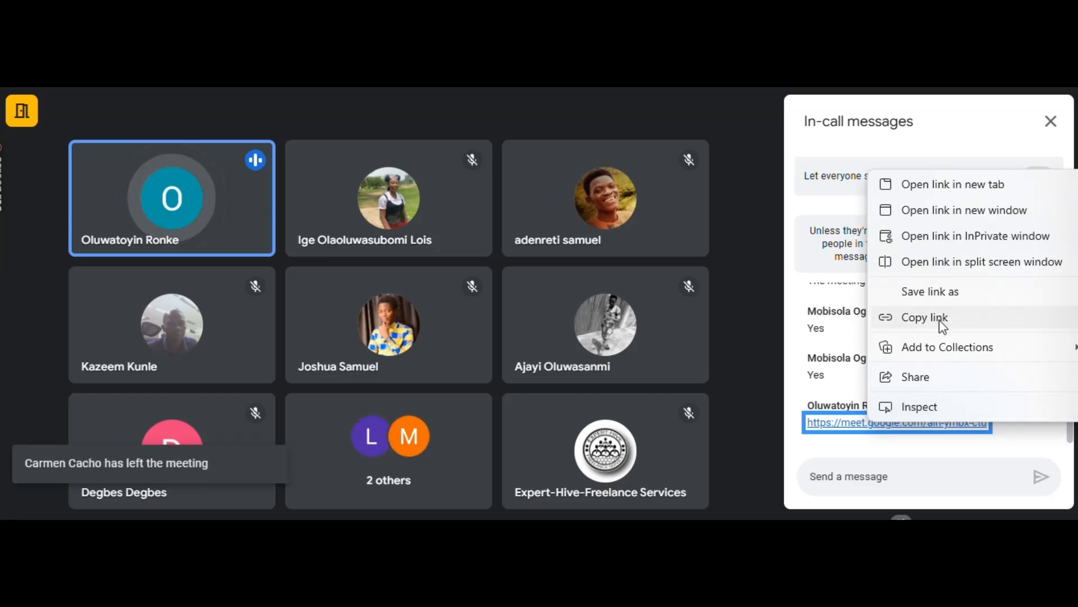
pyautogui.click(939, 319)
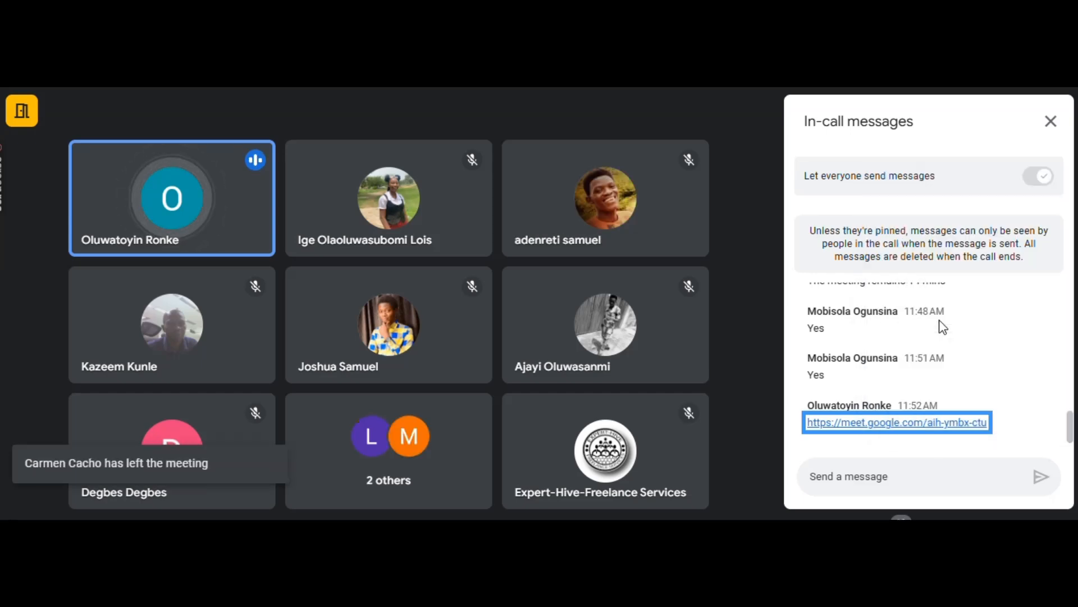
pyautogui.click(1046, 122)
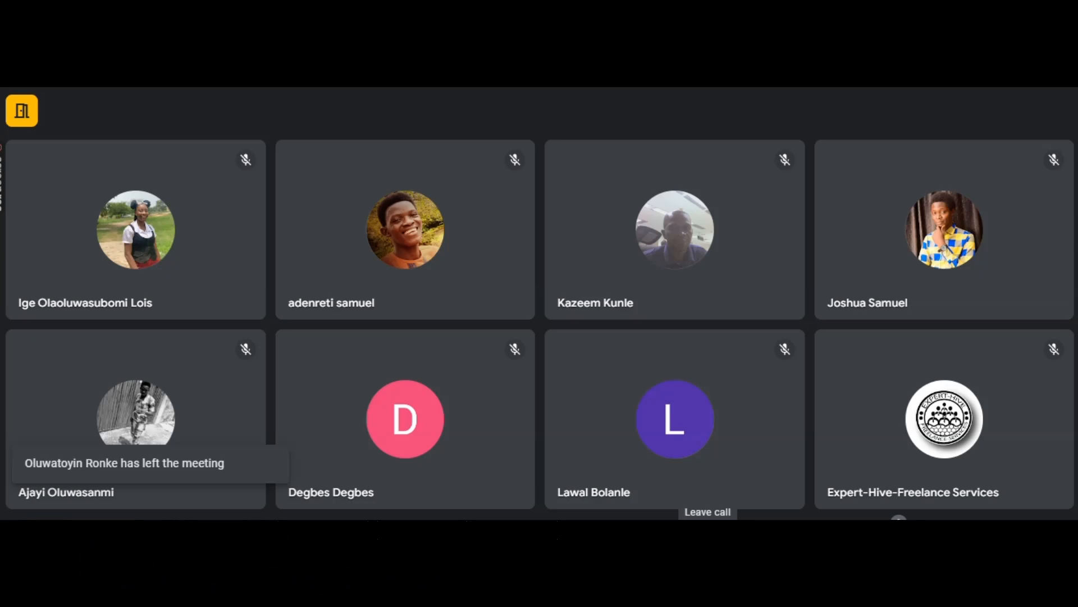
# Leave the current call and open the new meeting from the Google Meet home screen using the copied link.
pyautogui.click(707, 530)
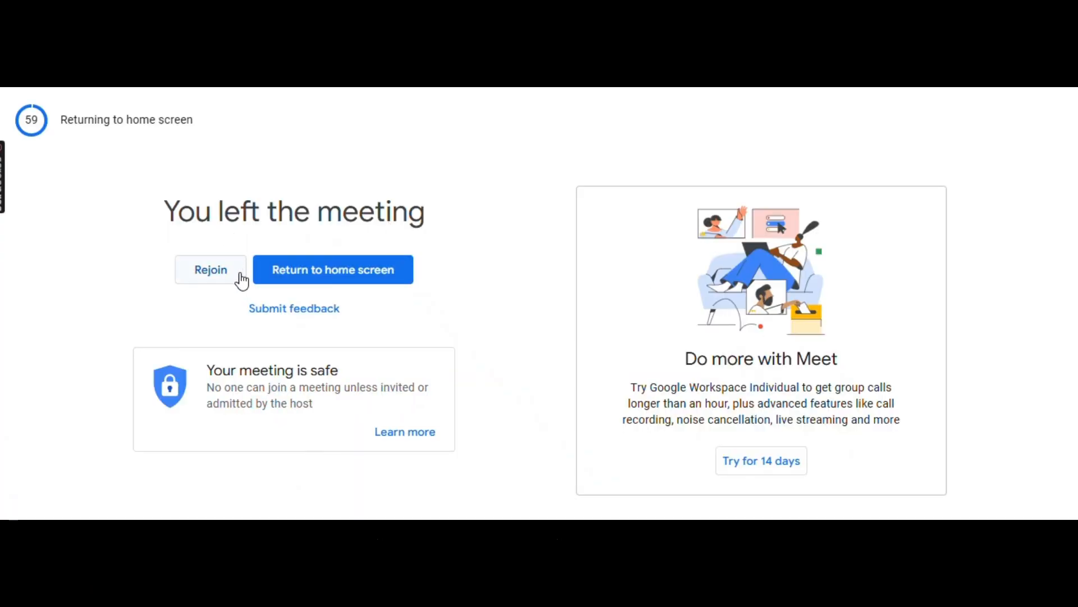
pyautogui.click(331, 260)
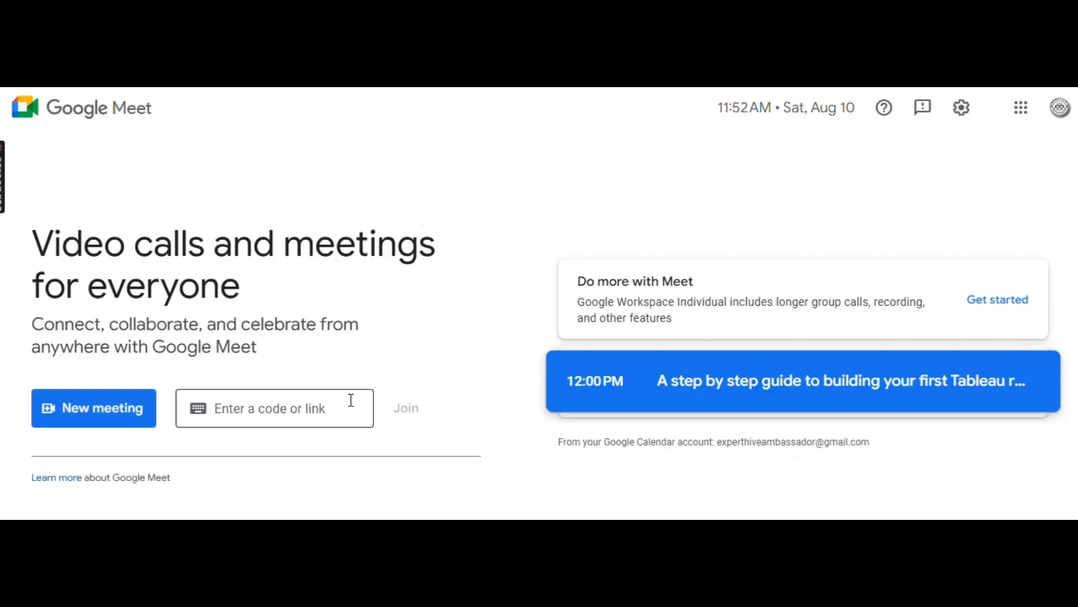
pyautogui.click(322, 403)
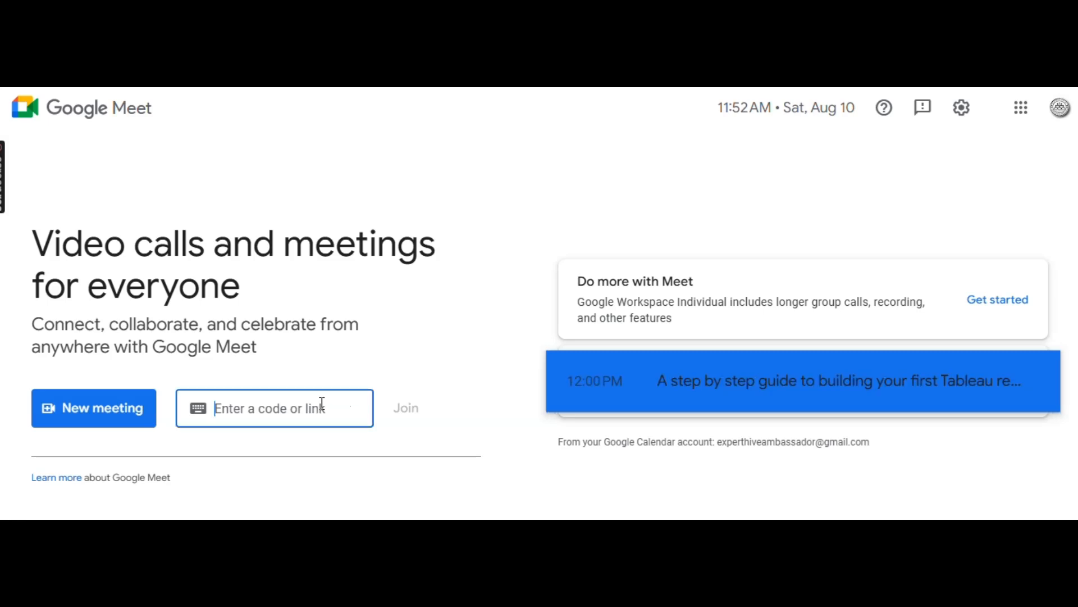
pyautogui.hotkey('ctrl', 'v')
pyautogui.click(407, 409)
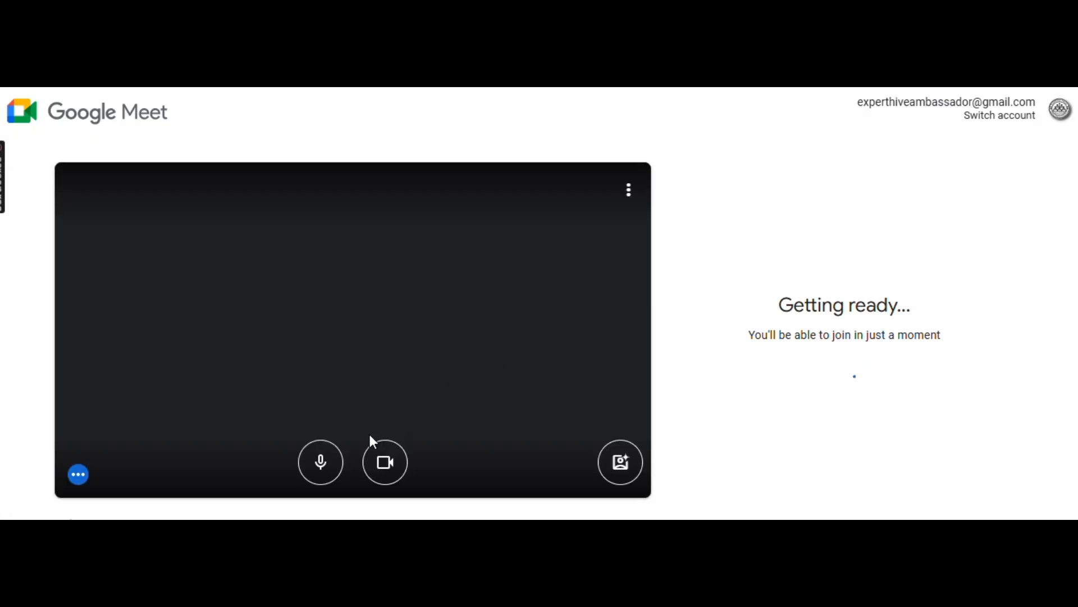
# Join the new meeting with microphone and camera off, and open its list of participants.
pyautogui.click(346, 464)
pyautogui.click(385, 460)
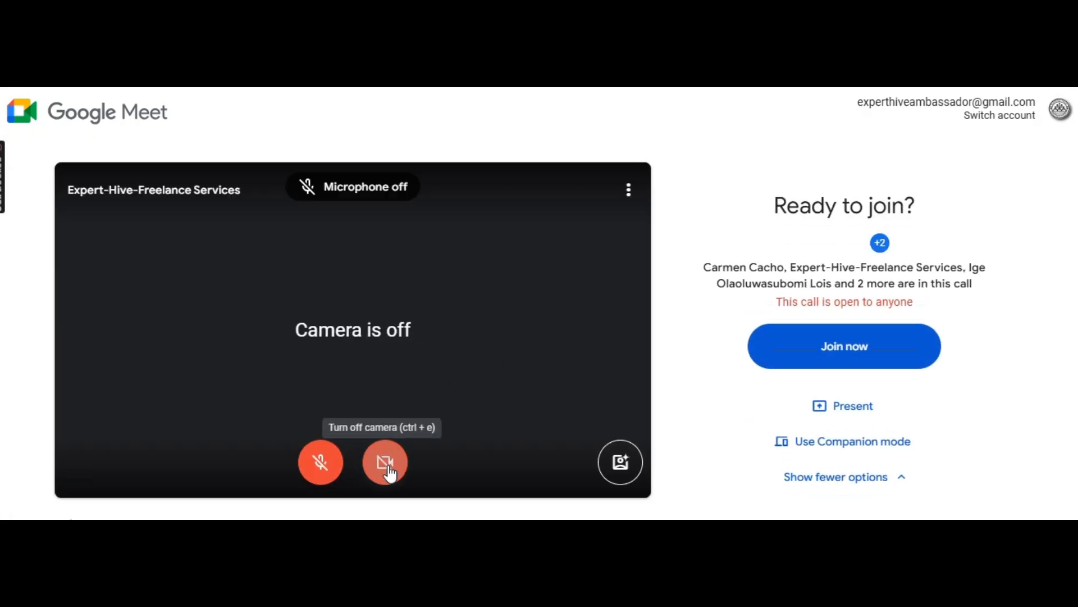
pyautogui.click(835, 352)
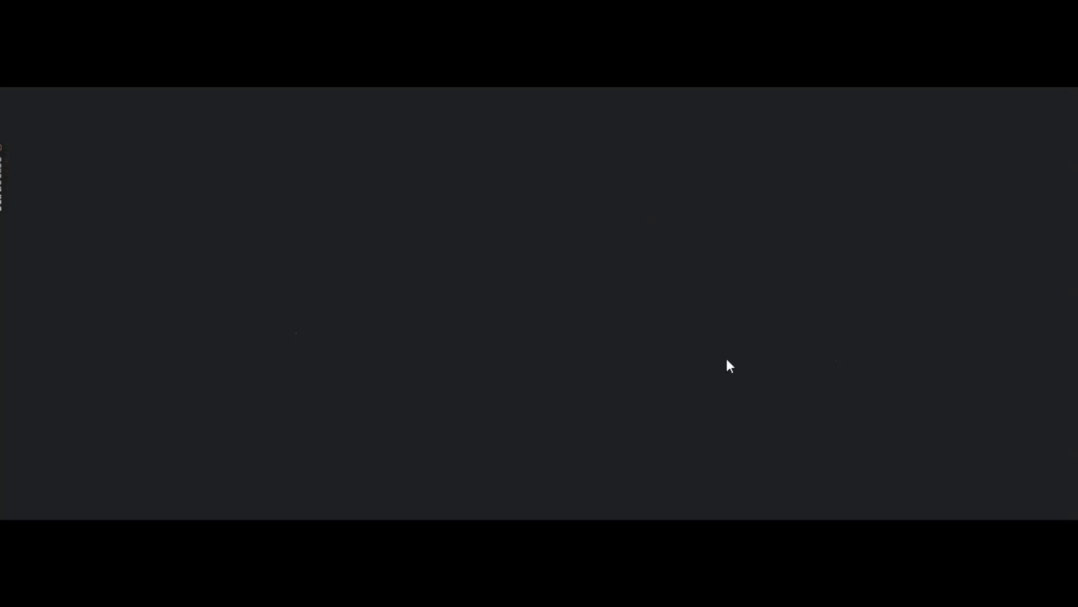
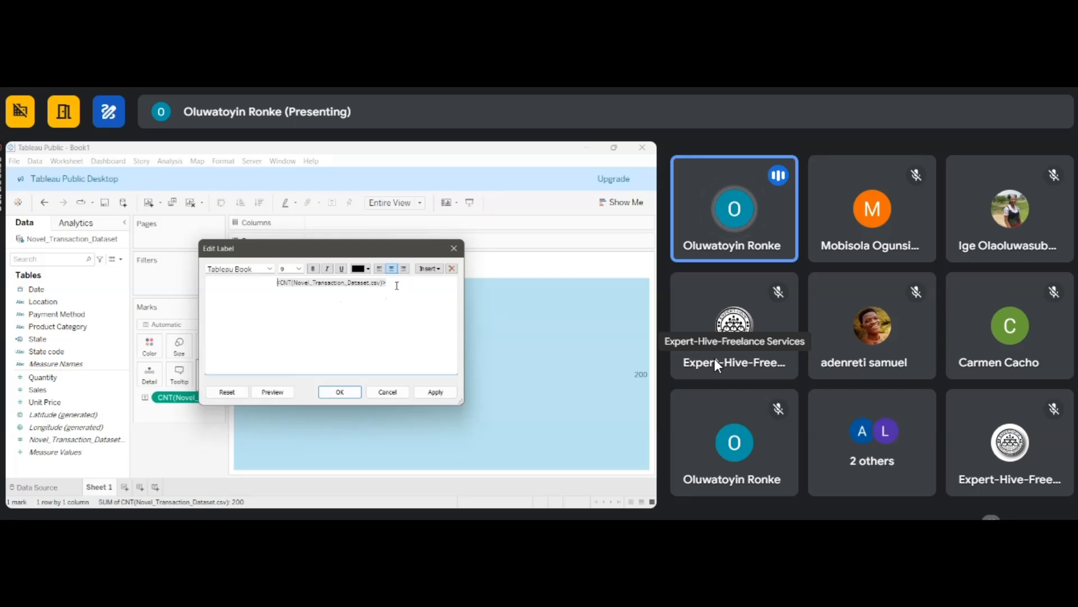
pyautogui.click(874, 444)
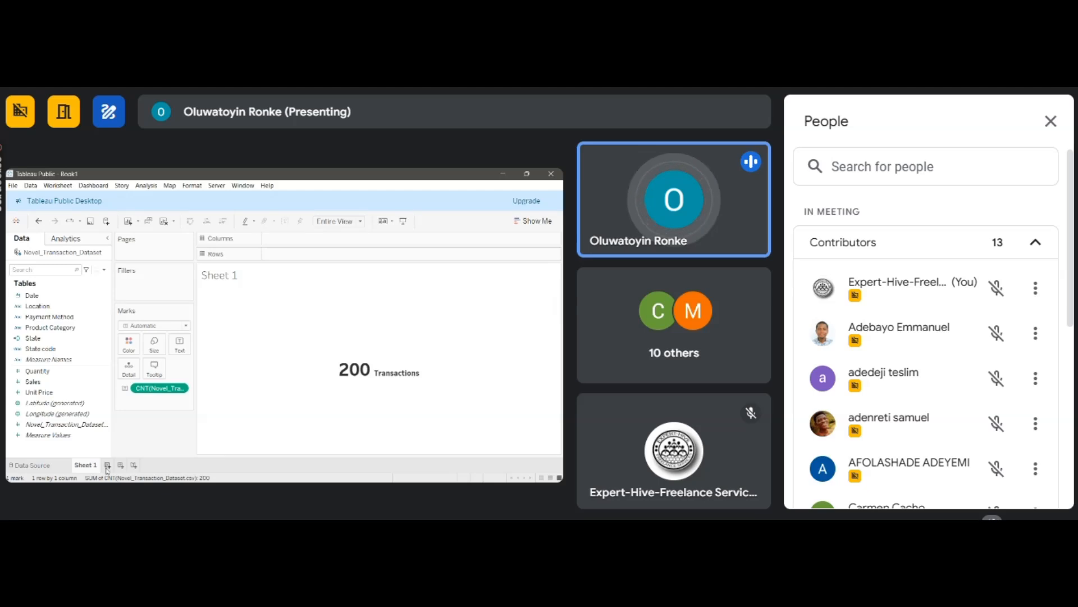
# Rename the Sheet 1 worksheet as Transaction.
pyautogui.moveTo(90, 472)
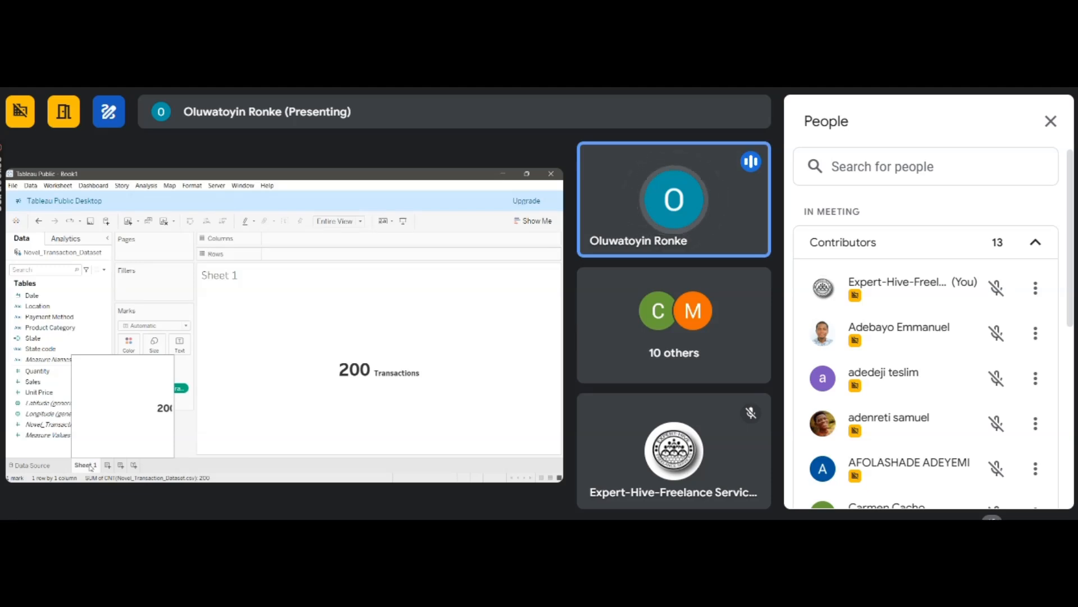
pyautogui.doubleClick(88, 466)
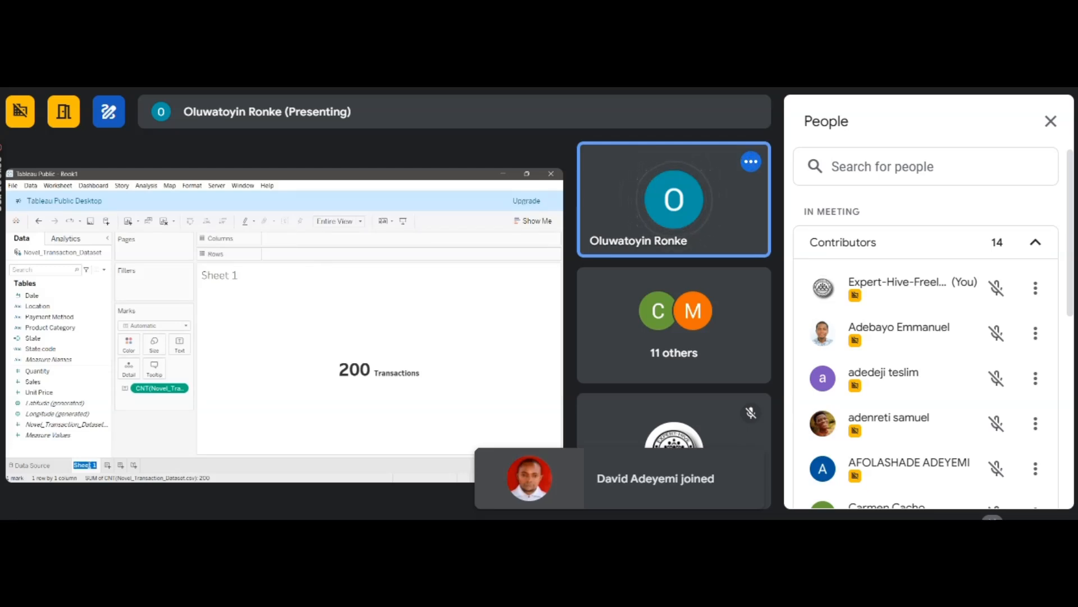
pyautogui.write('Tra')
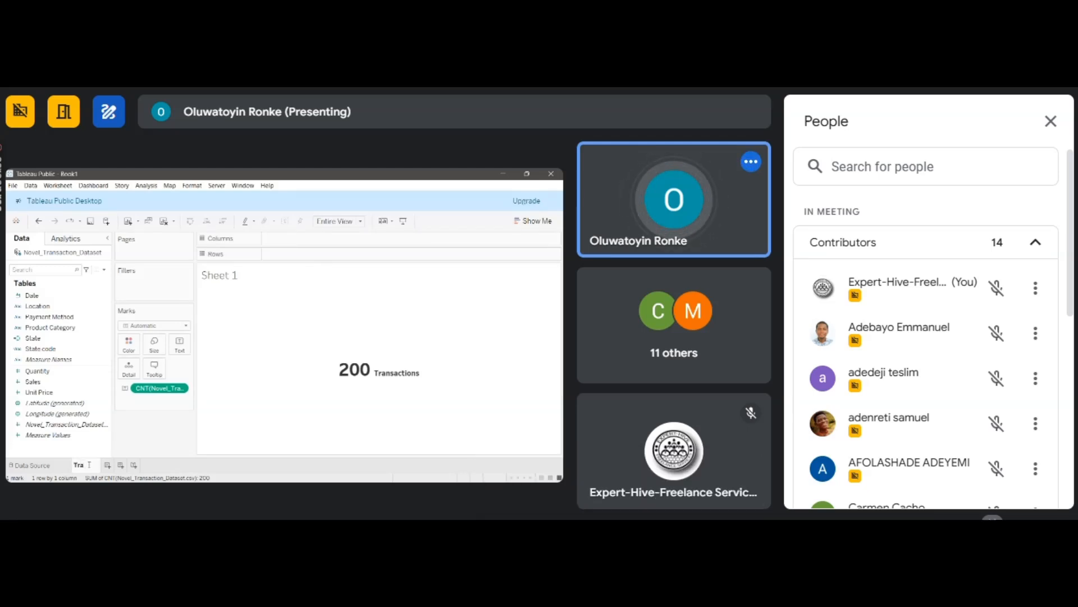
pyautogui.write('nsac')
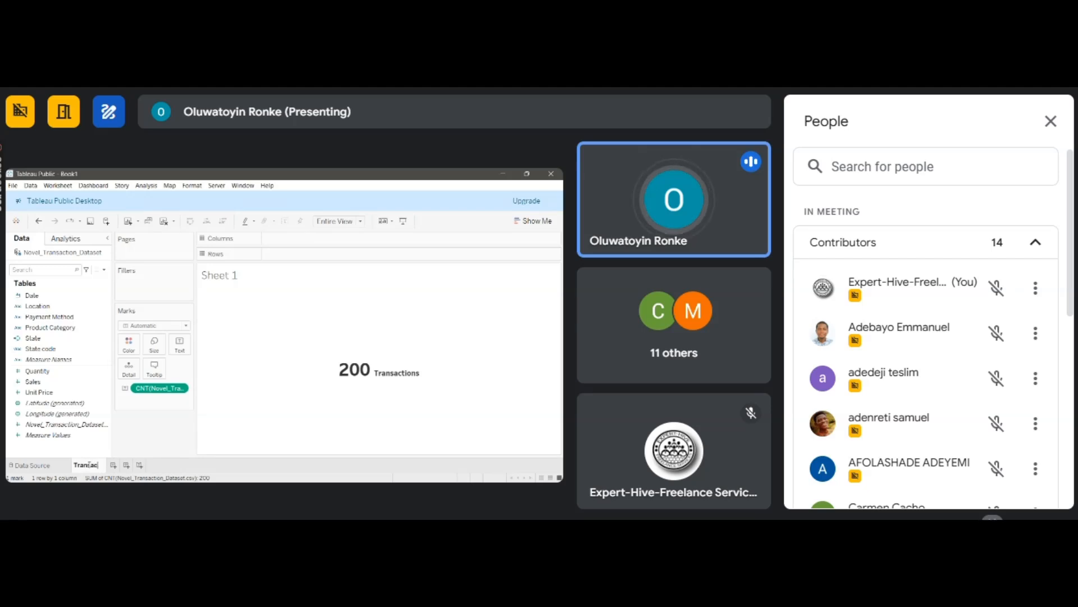
pyautogui.write('tion')
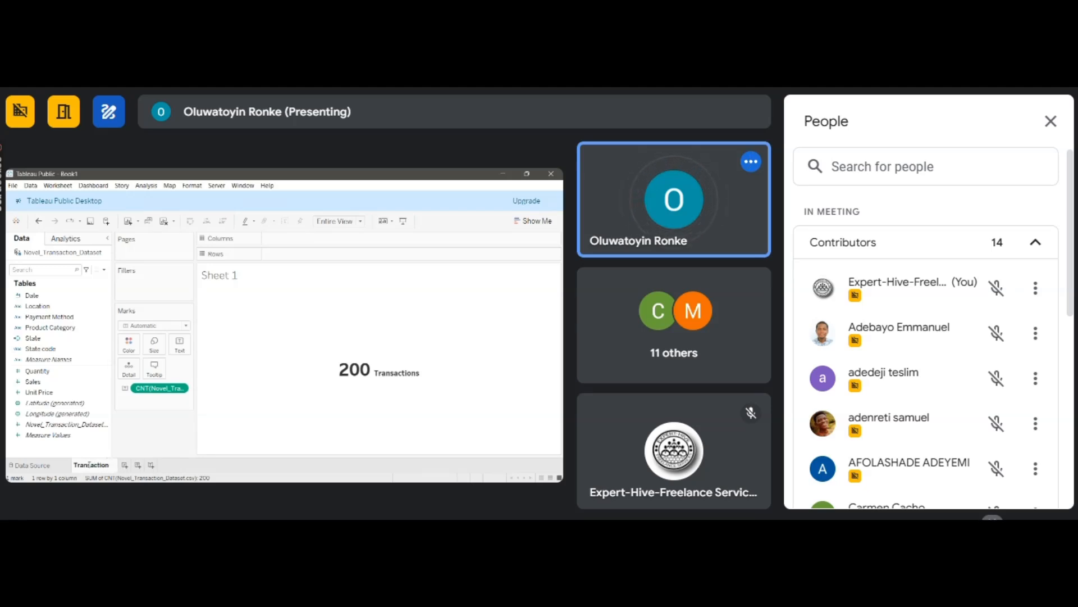
pyautogui.press('Return')
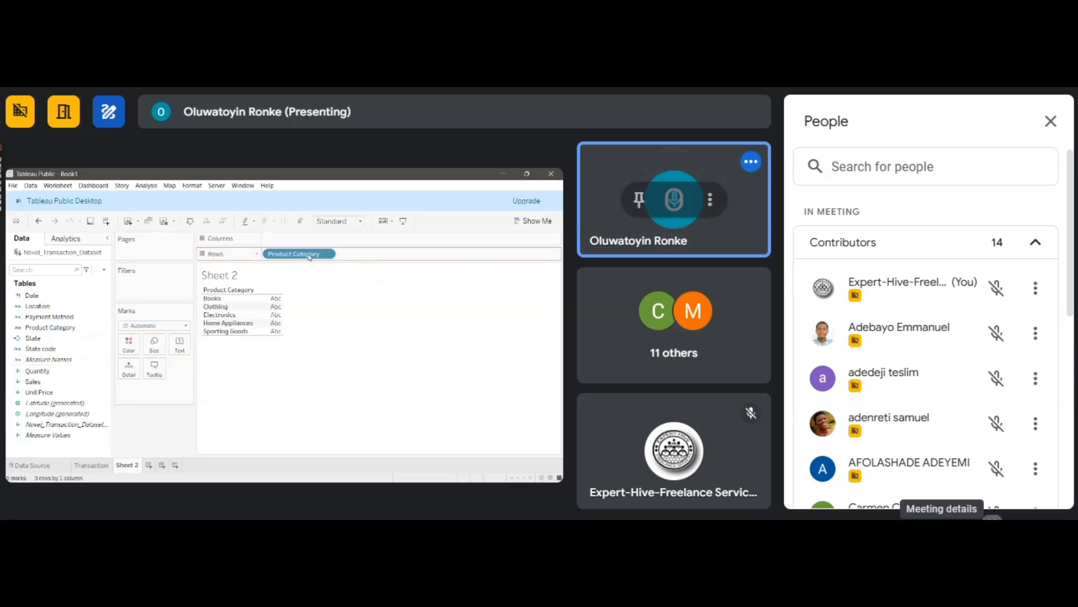
# Review the microphone status of the contributors in the participant list and close the list.
pyautogui.scroll(-2, 996, 359)
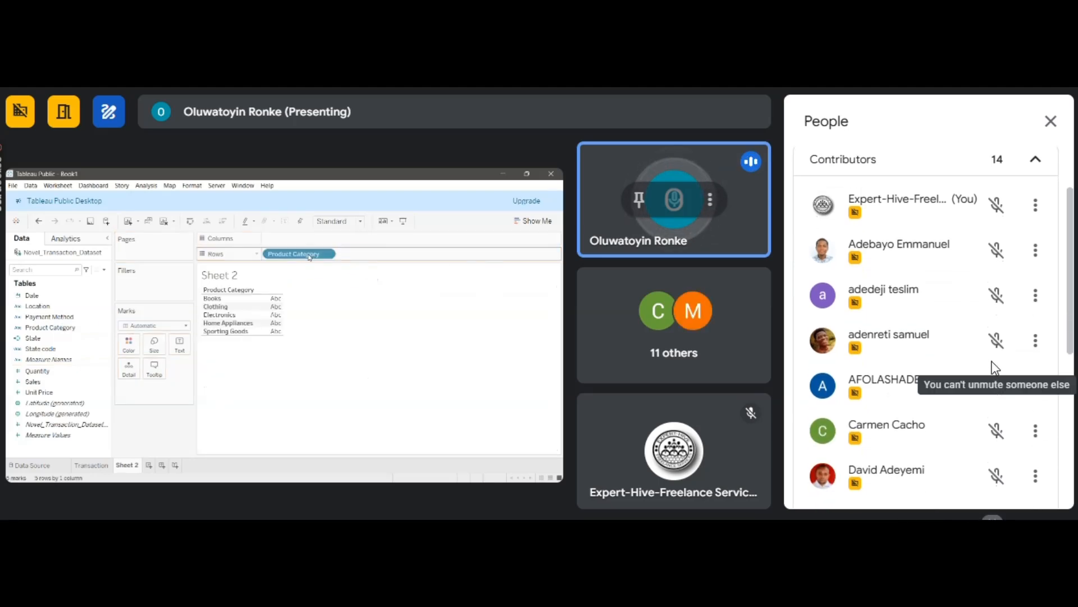
pyautogui.scroll(-2, 996, 368)
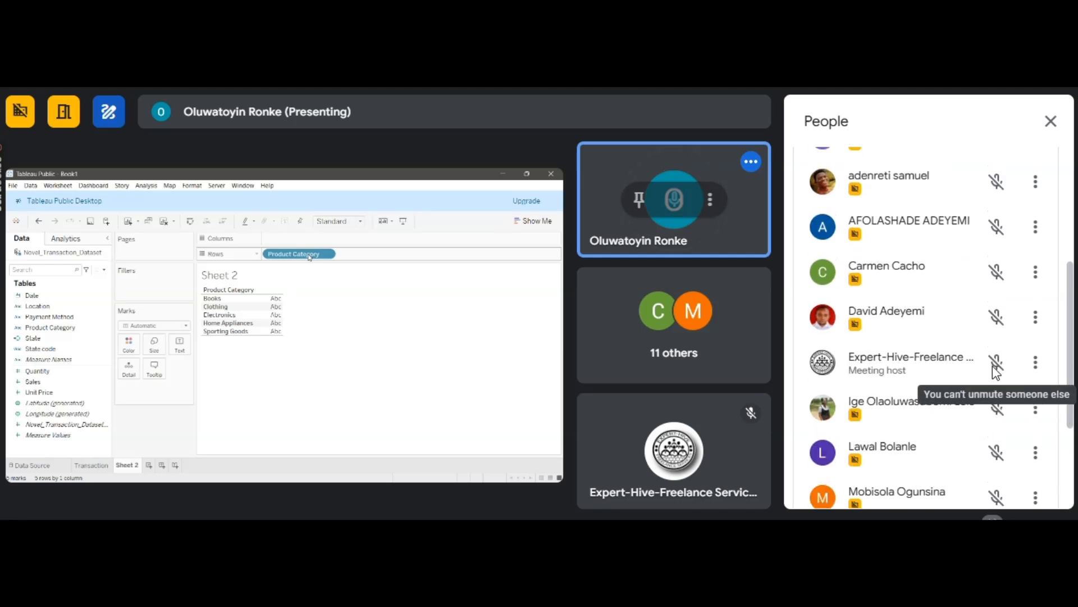
pyautogui.scroll(-2, 994, 371)
pyautogui.scroll(-2, 993, 374)
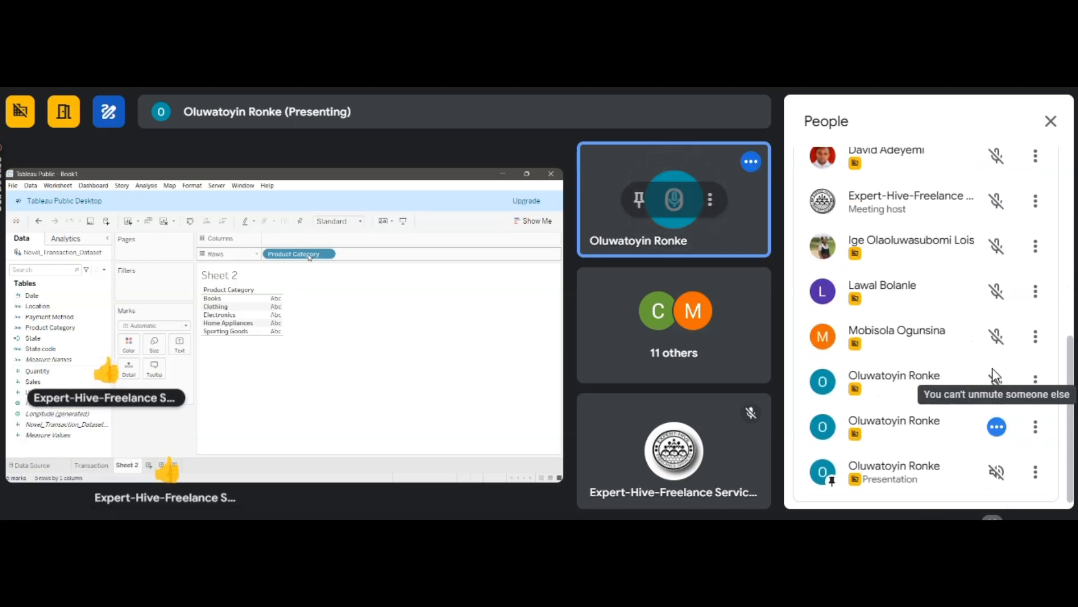
pyautogui.scroll(2, 992, 369)
pyautogui.scroll(2, 992, 370)
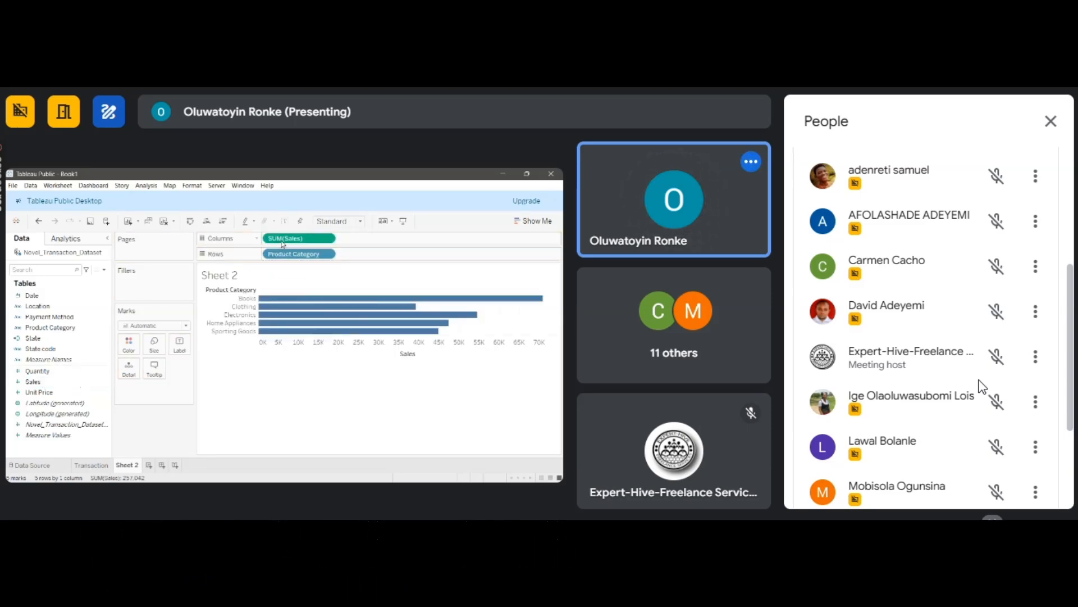
pyautogui.click(1052, 120)
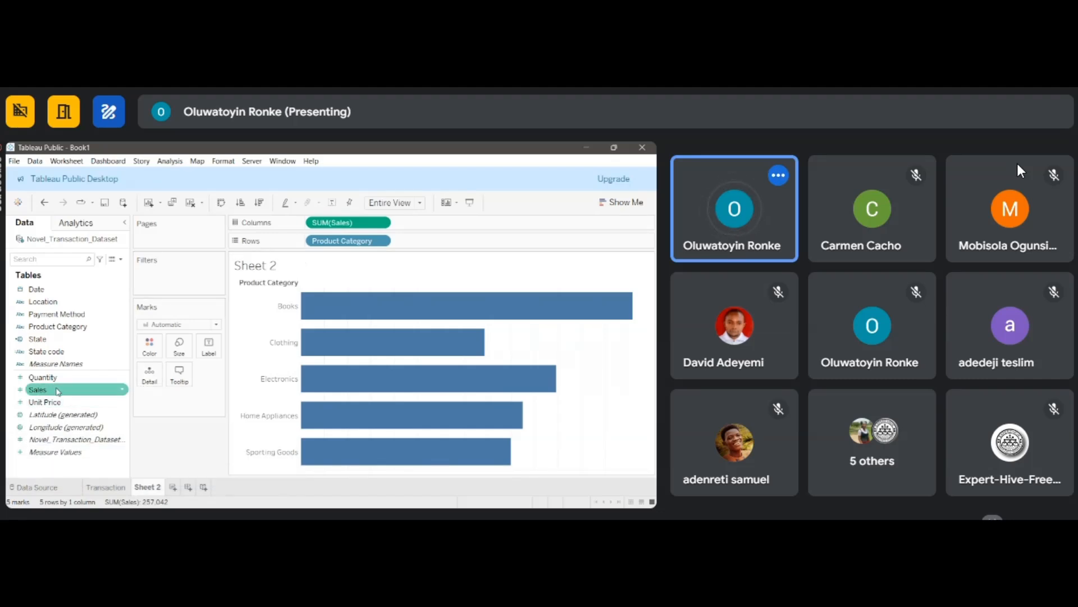
# Label the product category bars with Sales as whole-dollar currency and color the bars green.
pyautogui.moveTo(58, 392); pyautogui.dragTo(217, 350)
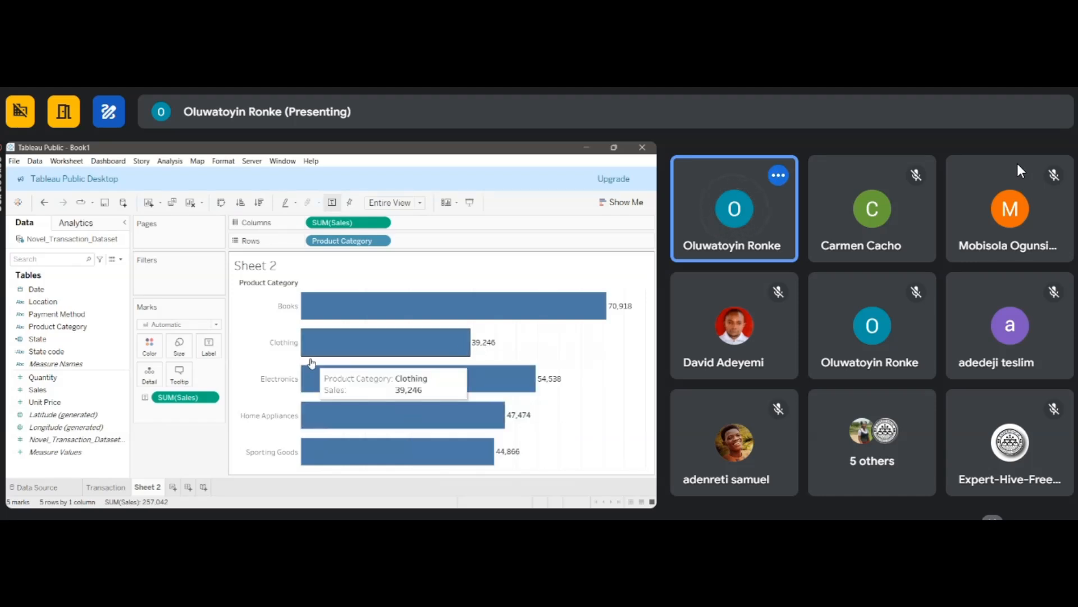
pyautogui.click(209, 398)
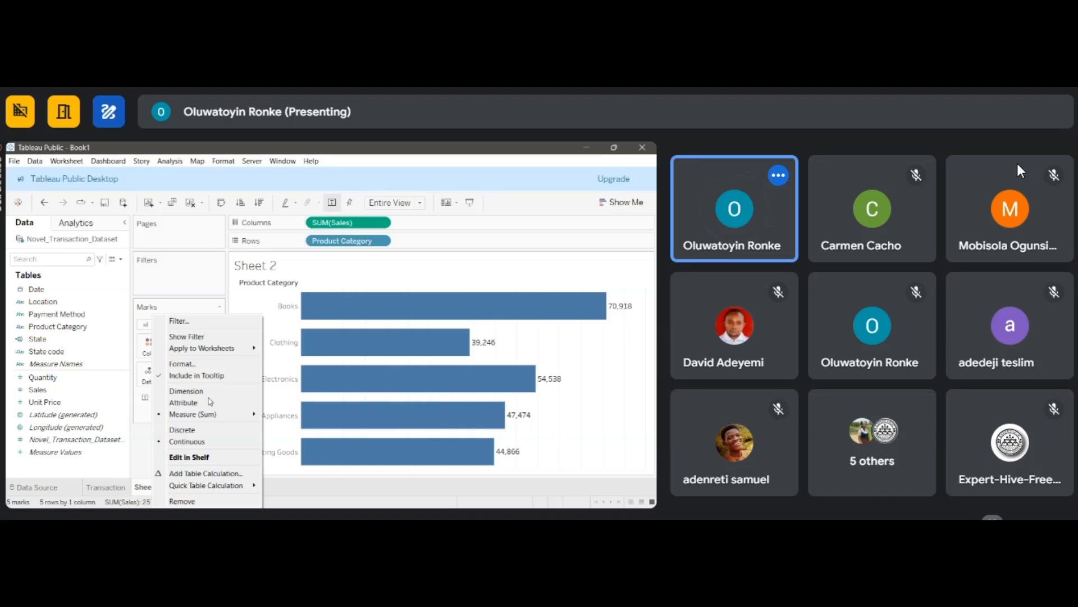
pyautogui.click(209, 362)
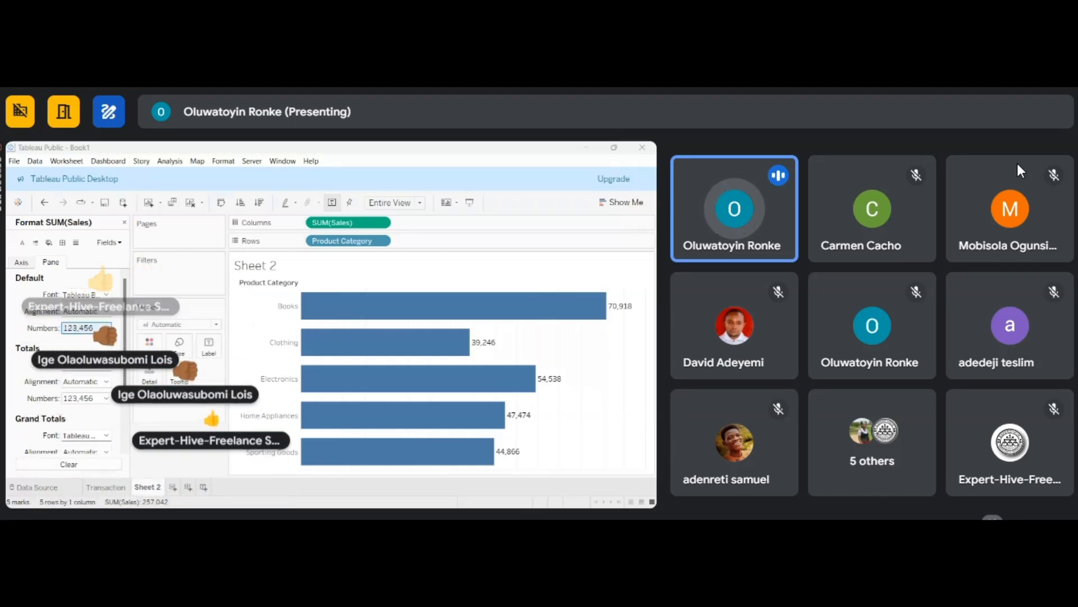
pyautogui.click(106, 328)
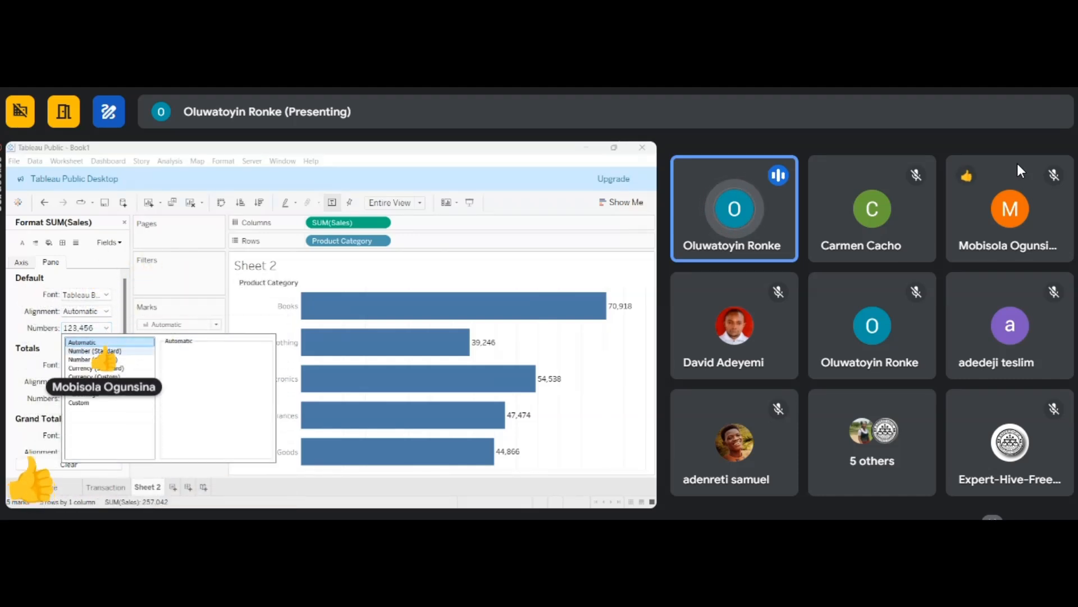
pyautogui.click(105, 377)
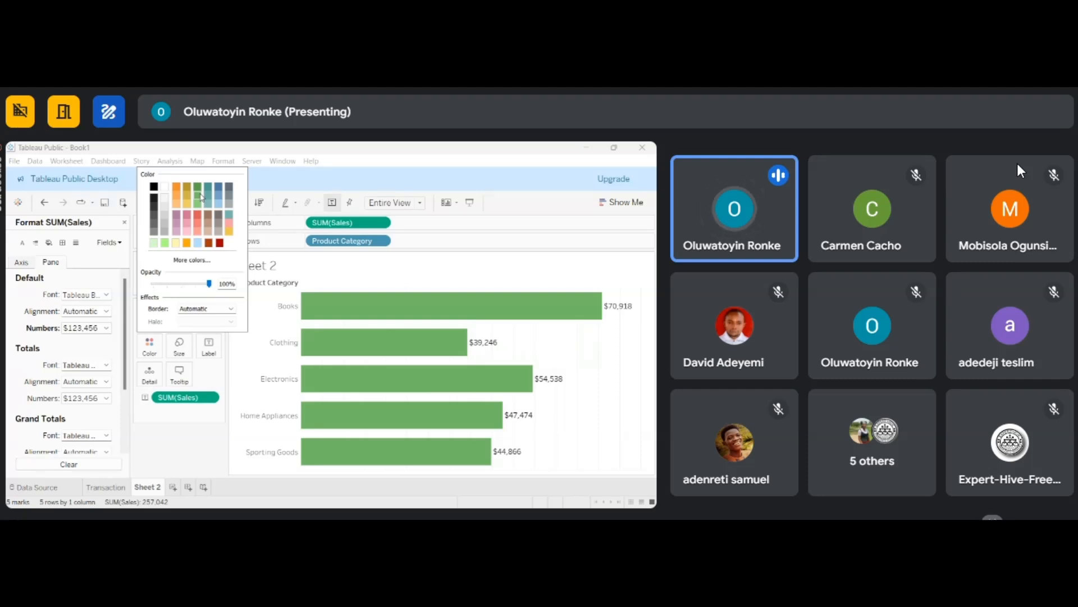
pyautogui.click(187, 443)
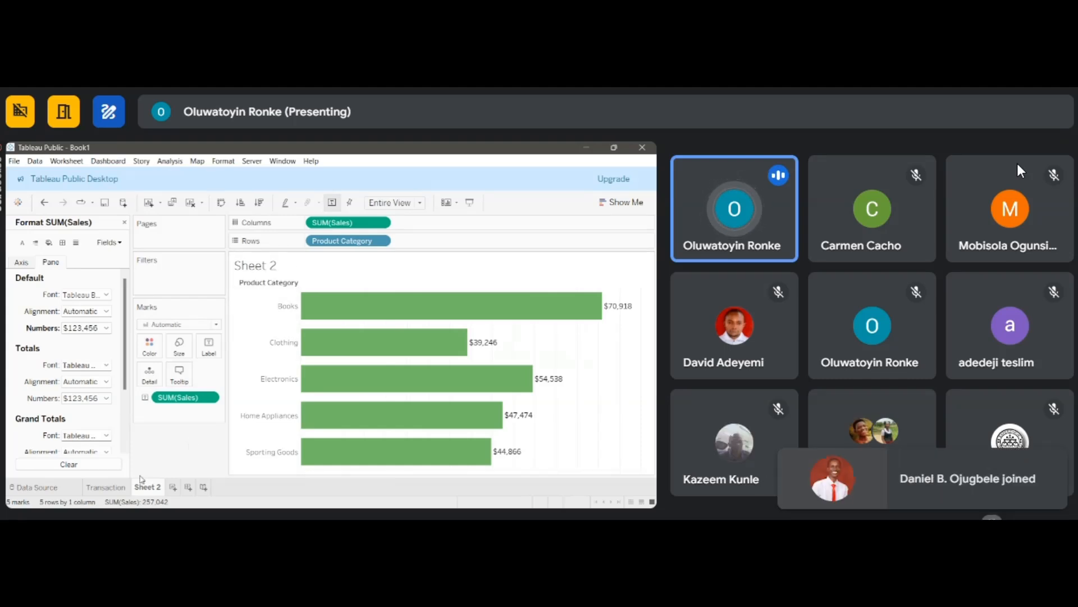
# Rename the Sheet 2 worksheet as Propular Product.
pyautogui.moveTo(149, 492)
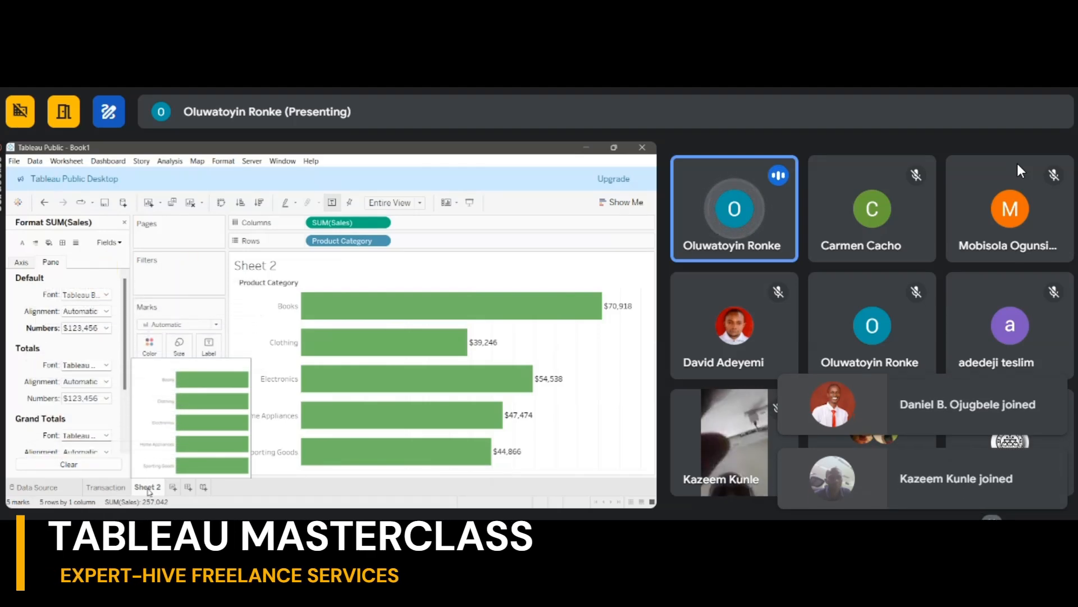
pyautogui.doubleClick(148, 490)
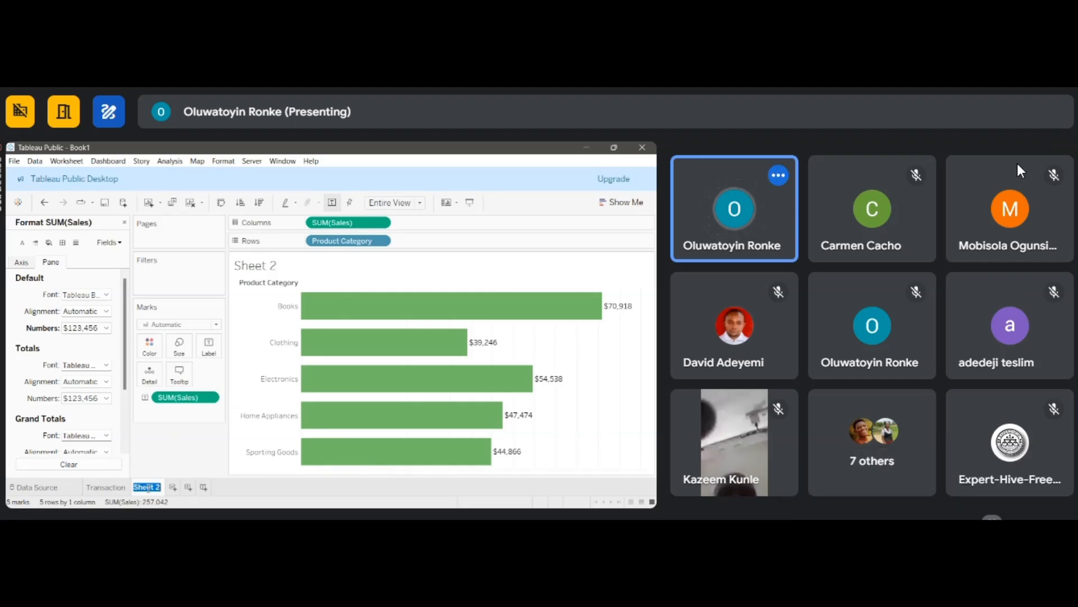
pyautogui.write('Pro')
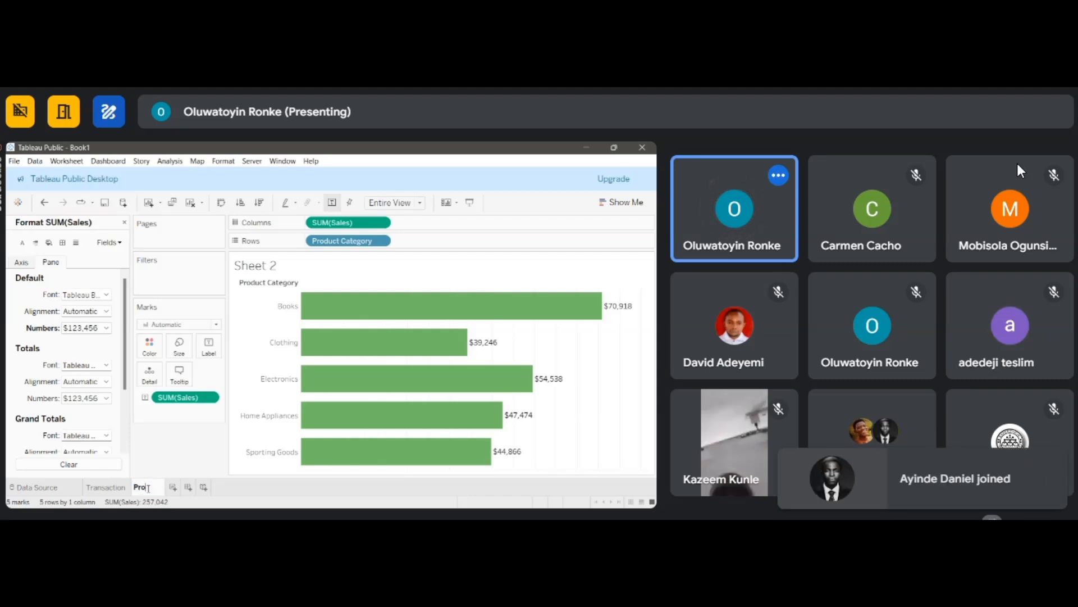
pyautogui.write('duc')
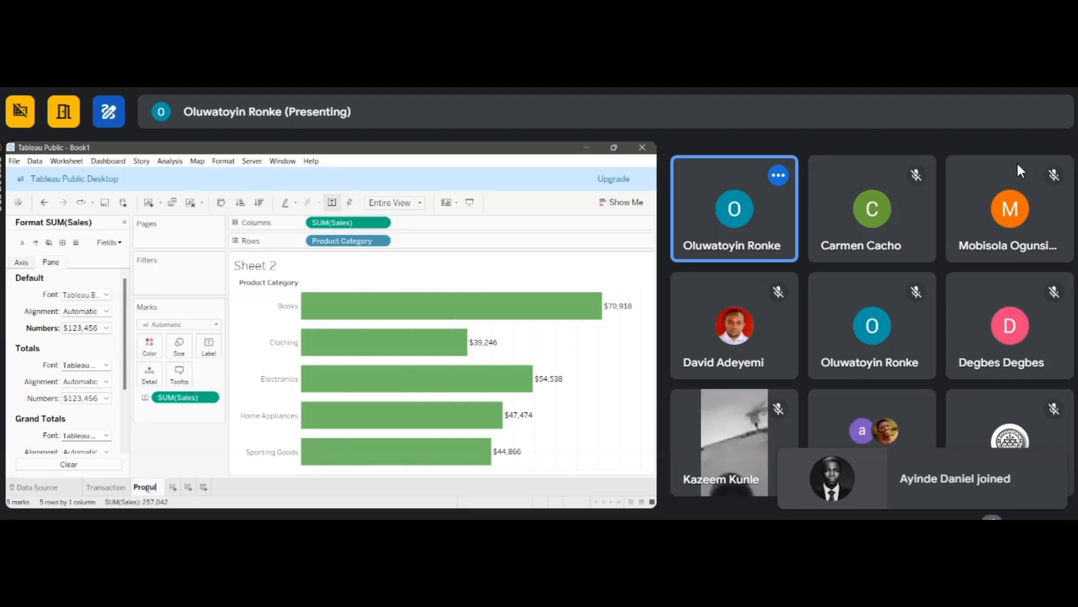
pyautogui.write('ar ')
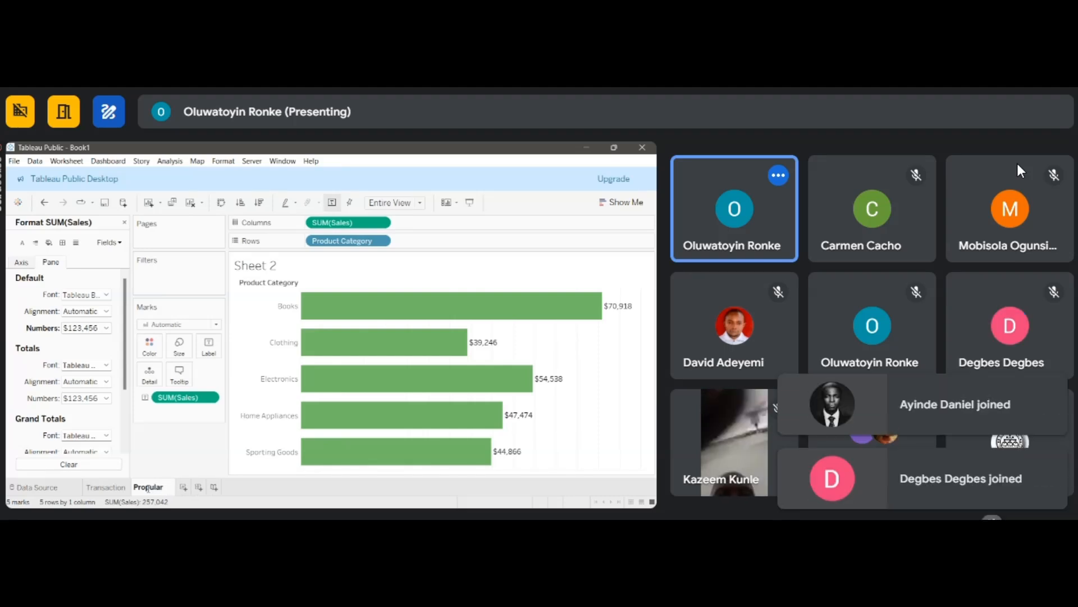
pyautogui.write('Prod')
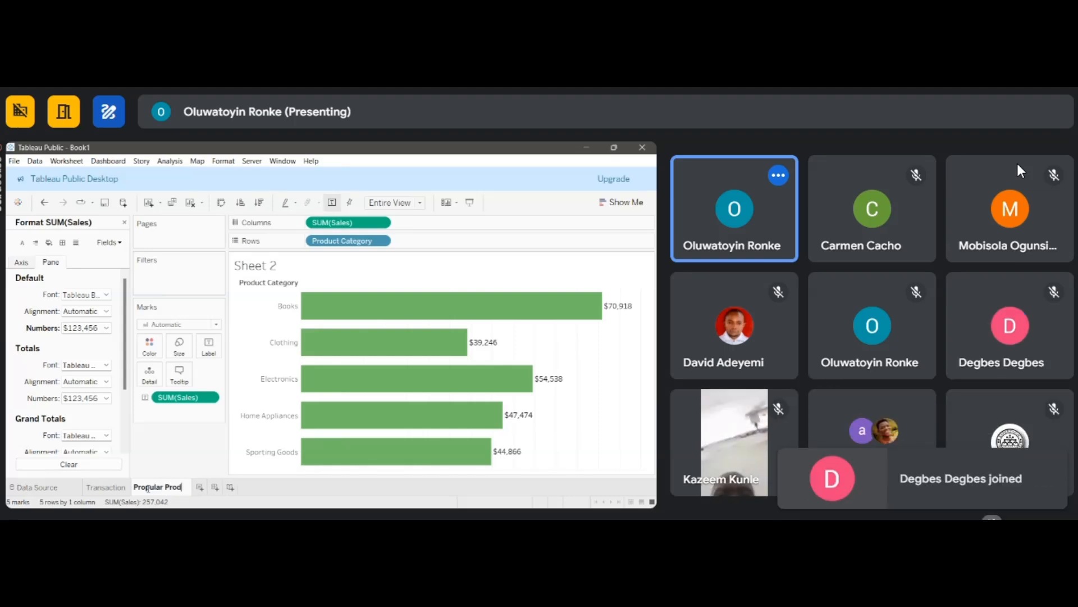
pyautogui.write('ucts')
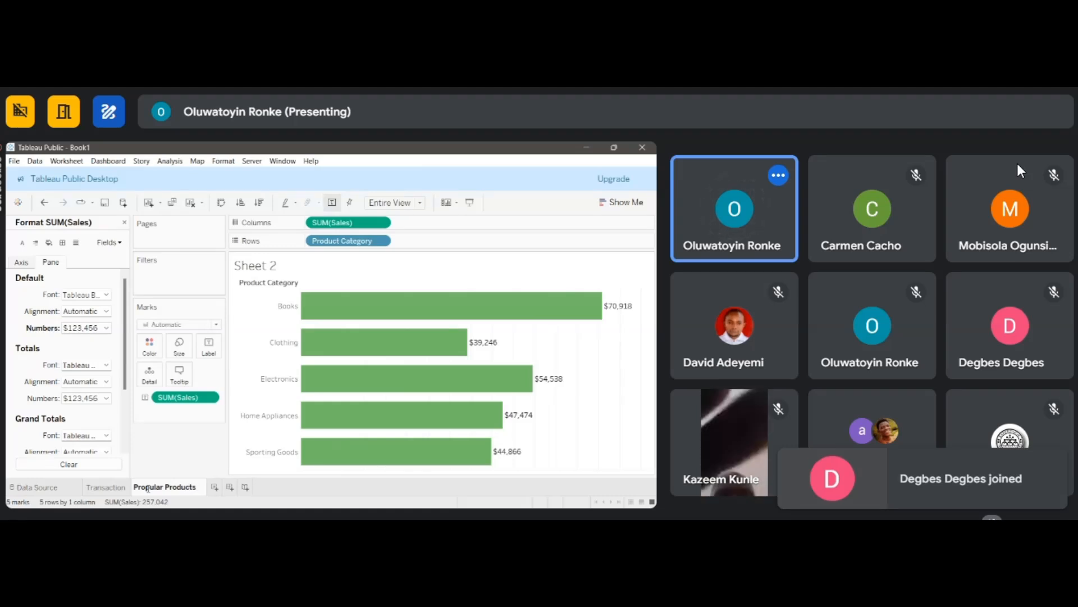
pyautogui.press('BackSpace')
pyautogui.press('Return')
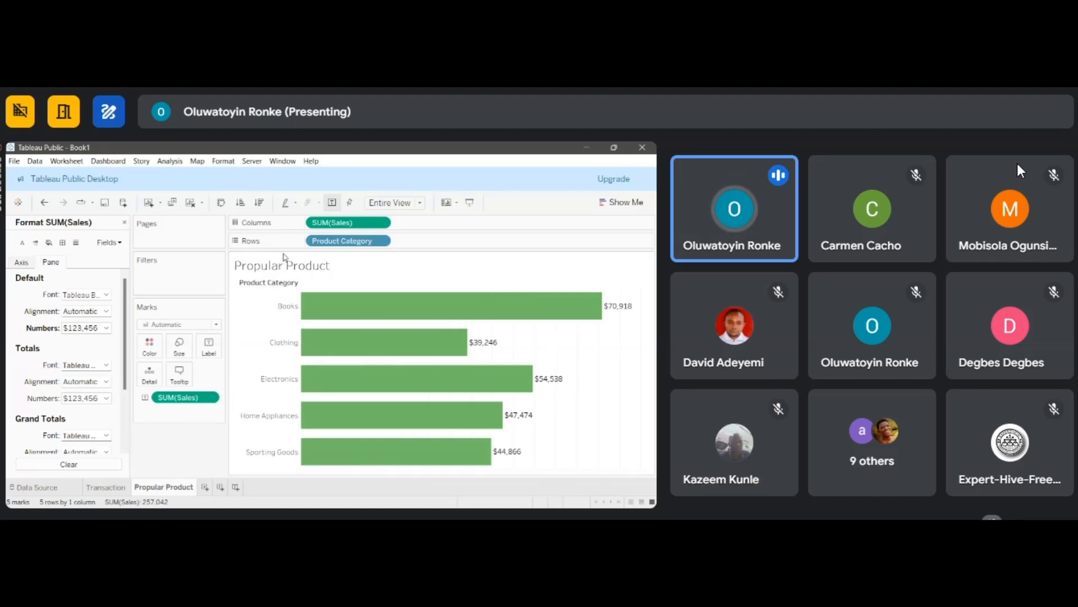
# Correct the spelling of the worksheet's name to Popular Product.
pyautogui.doubleClick(165, 487)
pyautogui.click(164, 487)
pyautogui.press('BackSpace')
pyautogui.press('BackSpace')
pyautogui.press('BackSpace')
pyautogui.press('BackSpace')
pyautogui.press('BackSpace')
pyautogui.press('BackSpace')
pyautogui.press('BackSpace')
pyautogui.press('BackSpace')
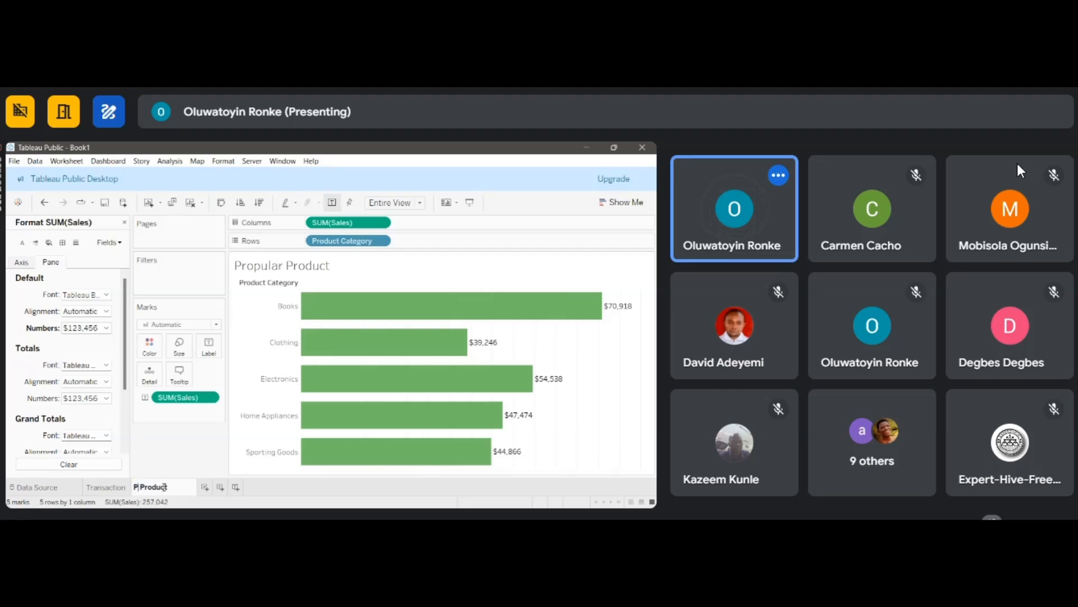
pyautogui.write('opular')
pyautogui.press('Return')
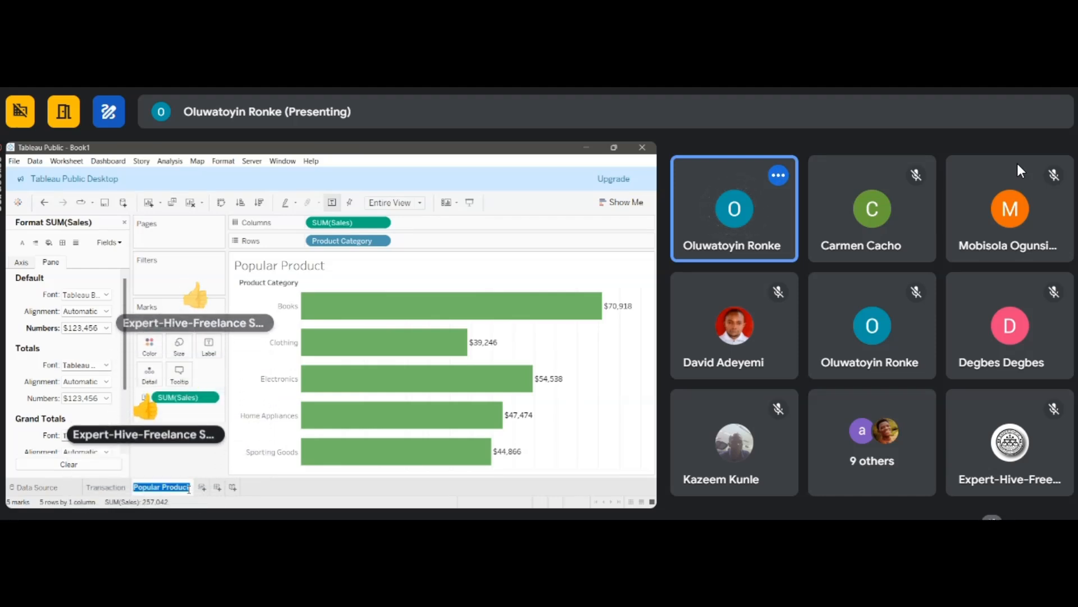
# Rename the product category worksheet as Product Analysis.
pyautogui.write('Product')
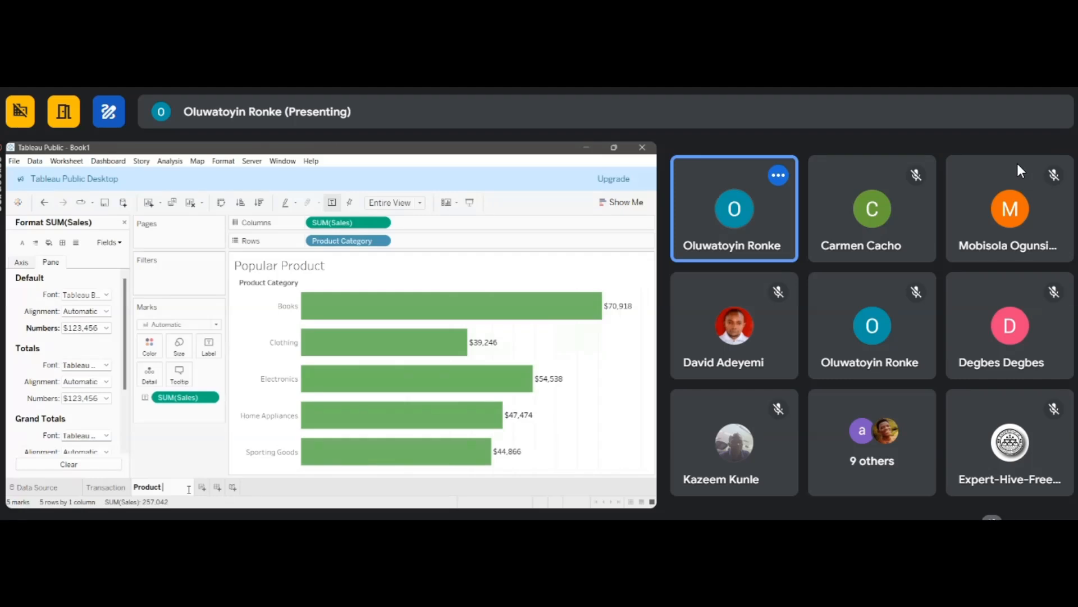
pyautogui.write(' Analysis')
pyautogui.press('Return')
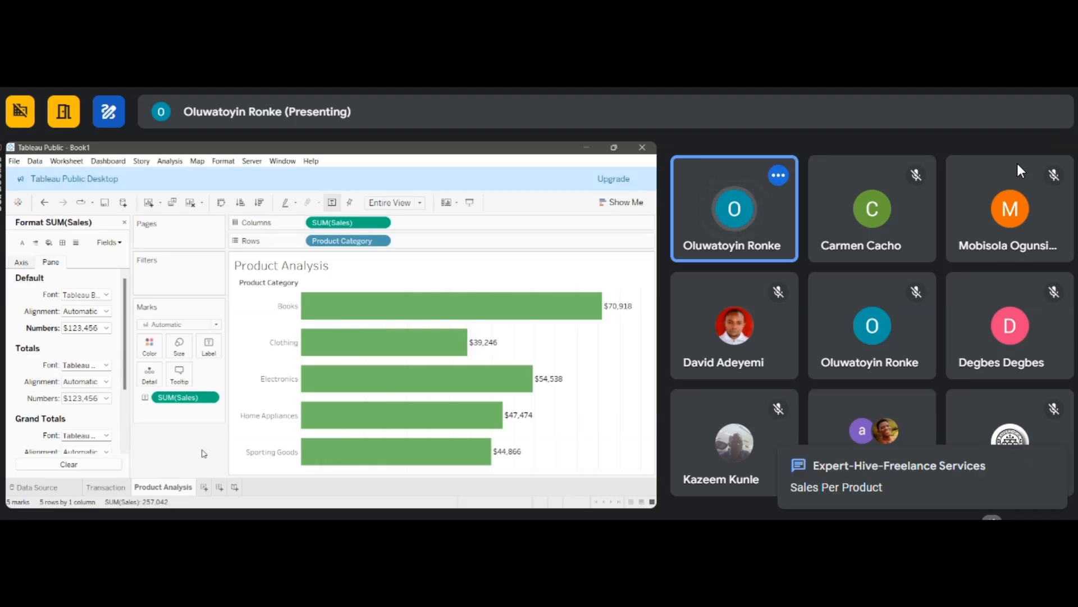
# Add a new worksheet after Product Analysis, and sort the Product Analysis bars by sales in descending order.
pyautogui.click(206, 488)
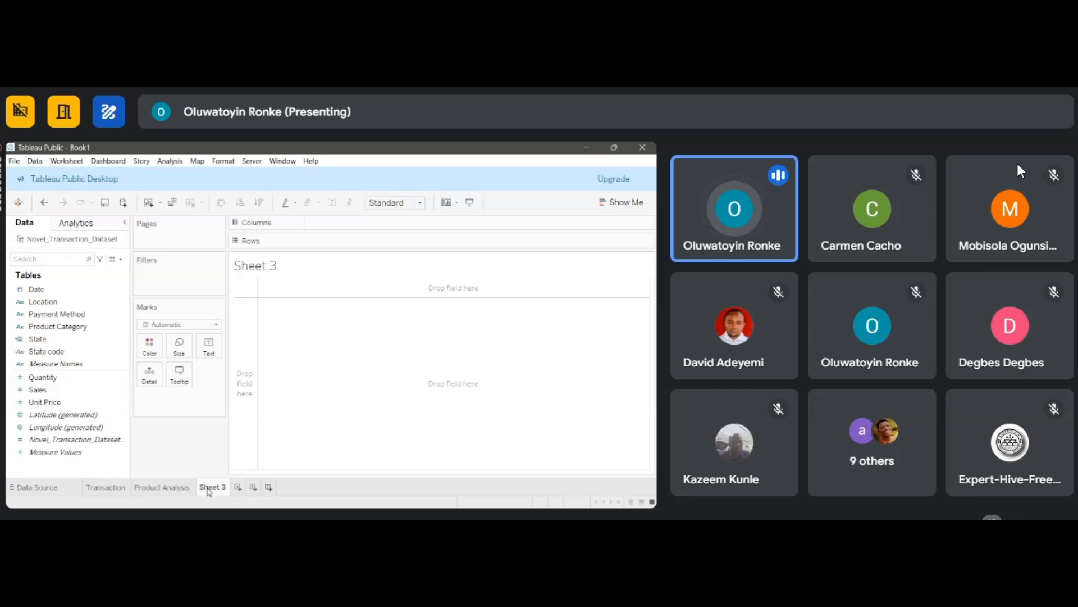
pyautogui.click(160, 489)
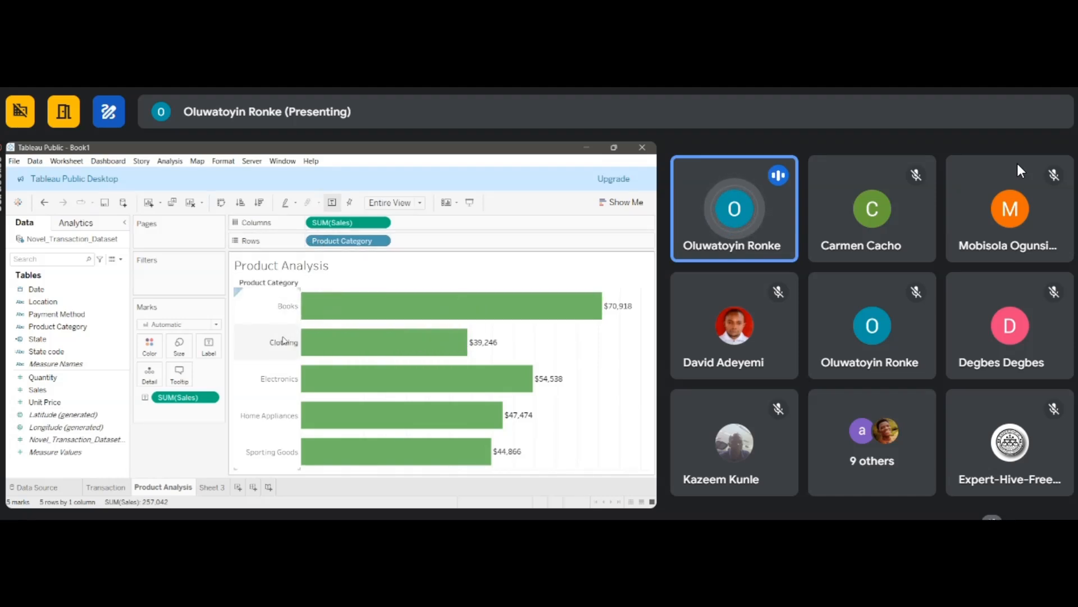
pyautogui.click(246, 208)
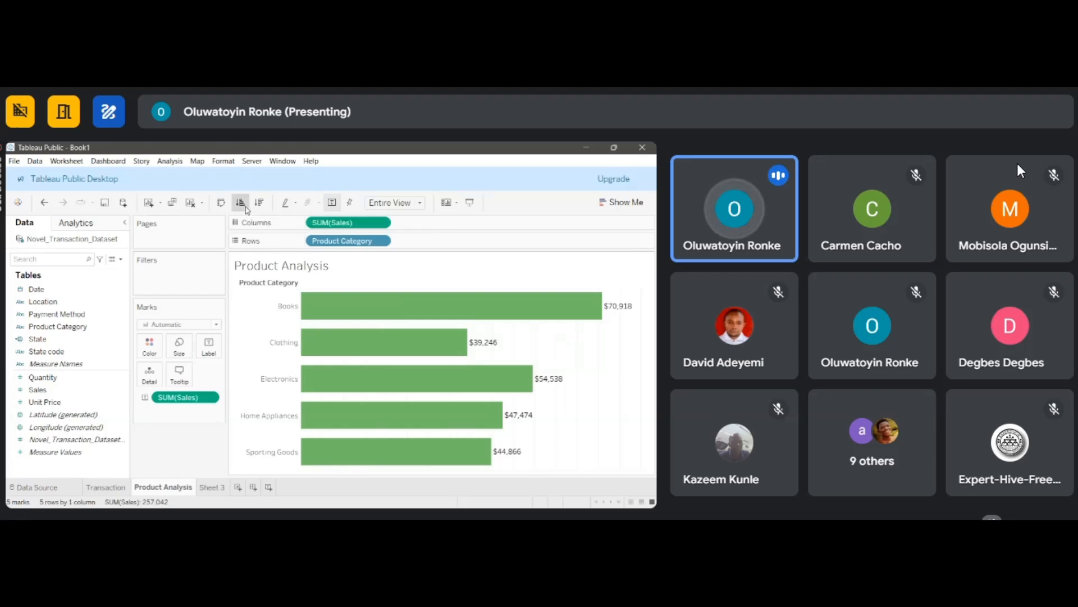
pyautogui.click(259, 204)
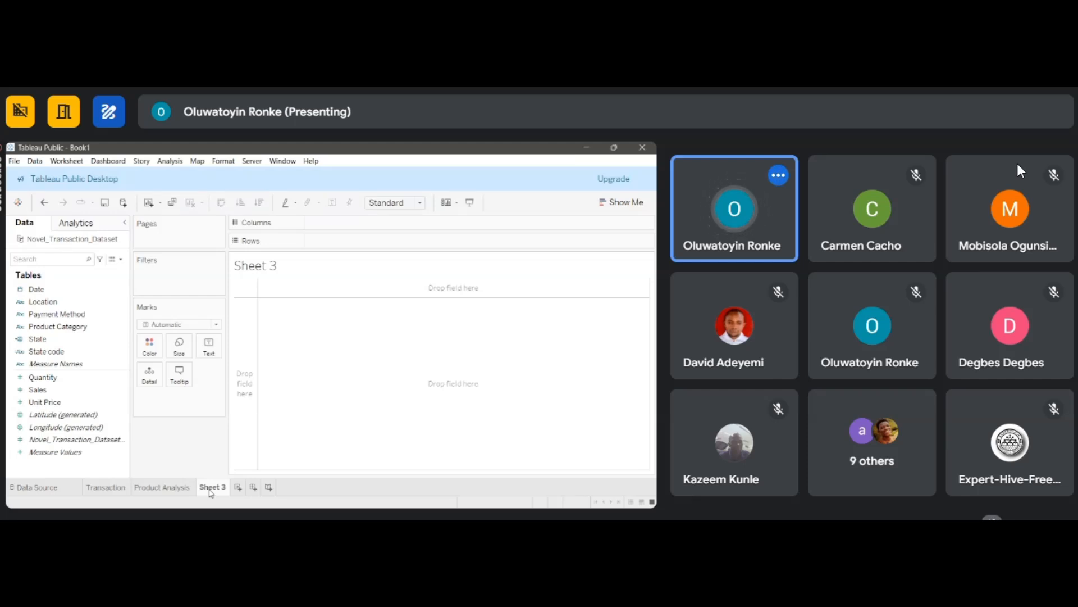
# Build a map of the states on Sheet 3 from the generated latitude and longitude, colored by Sales.
pyautogui.click(48, 415)
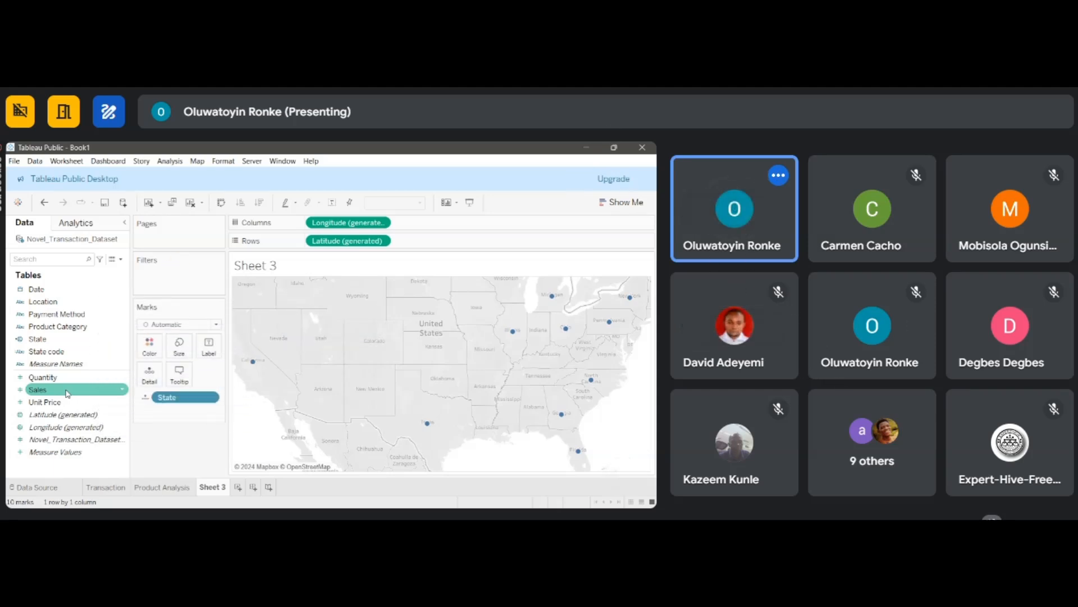
pyautogui.moveTo(66, 393); pyautogui.dragTo(149, 347)
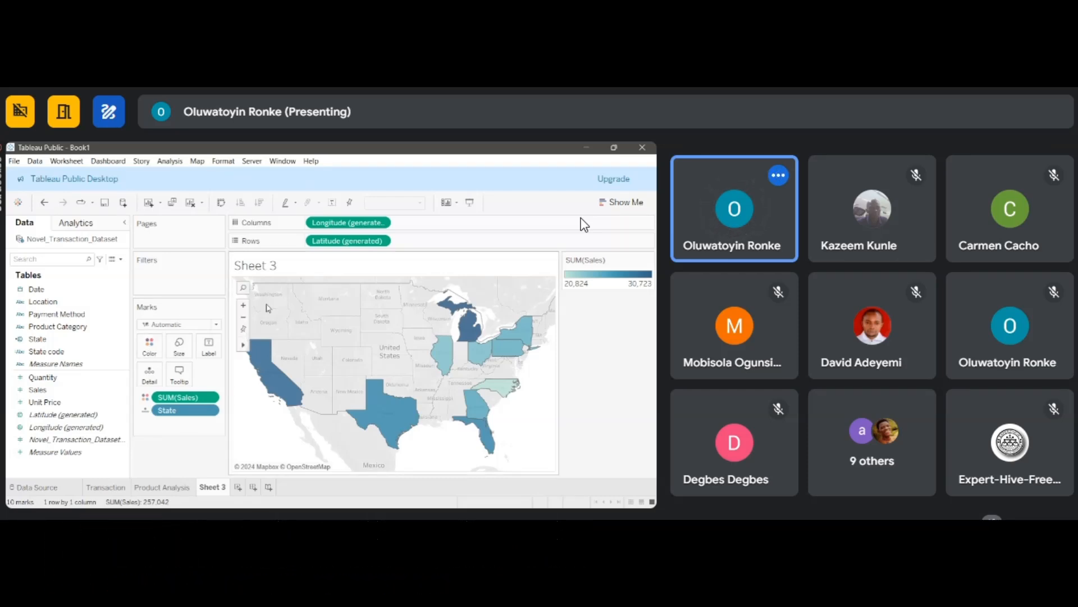
# Examine the sales of individual states on the map, including Texas, Georgia and Illinois.
pyautogui.moveTo(391, 424)
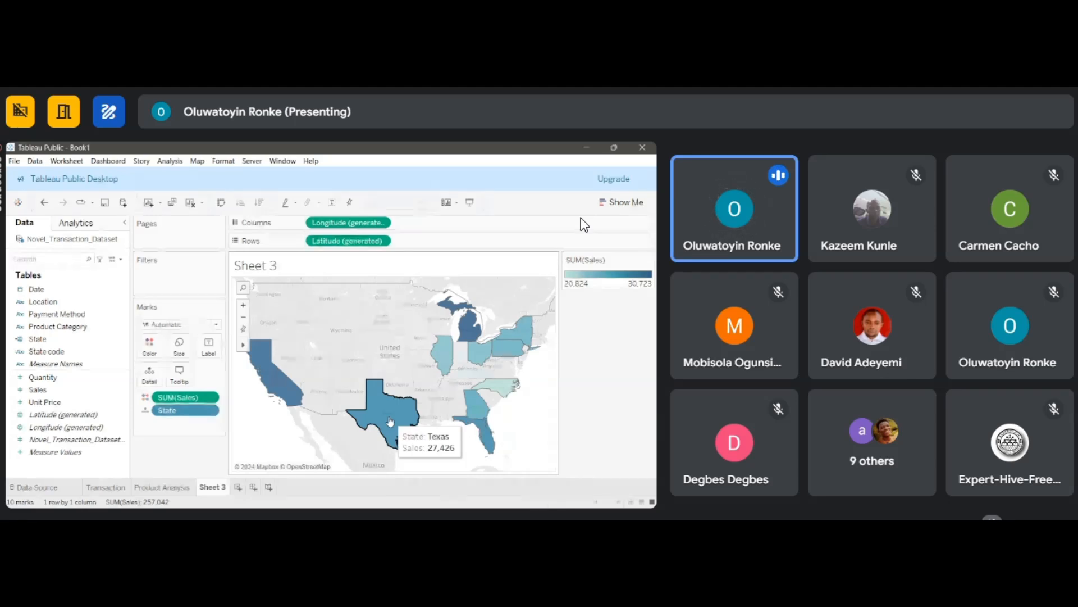
pyautogui.moveTo(477, 417)
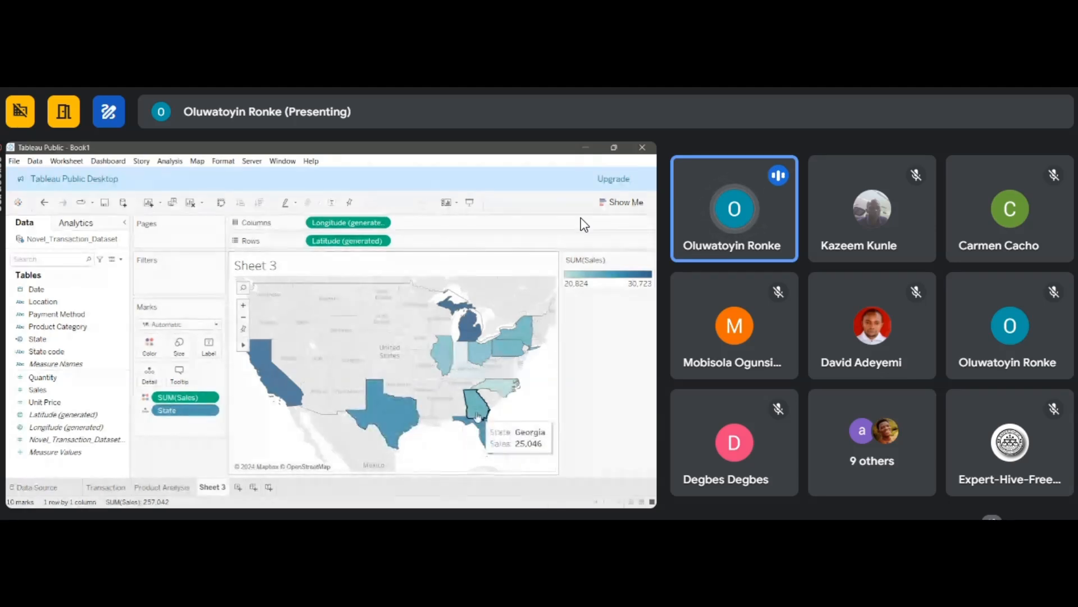
pyautogui.moveTo(447, 368)
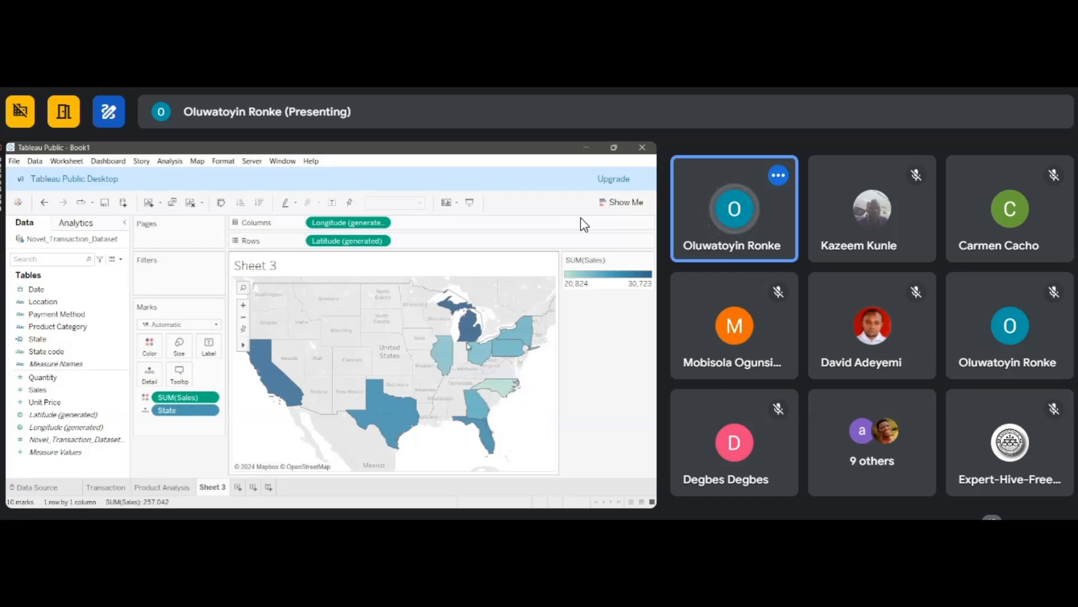
pyautogui.moveTo(480, 359)
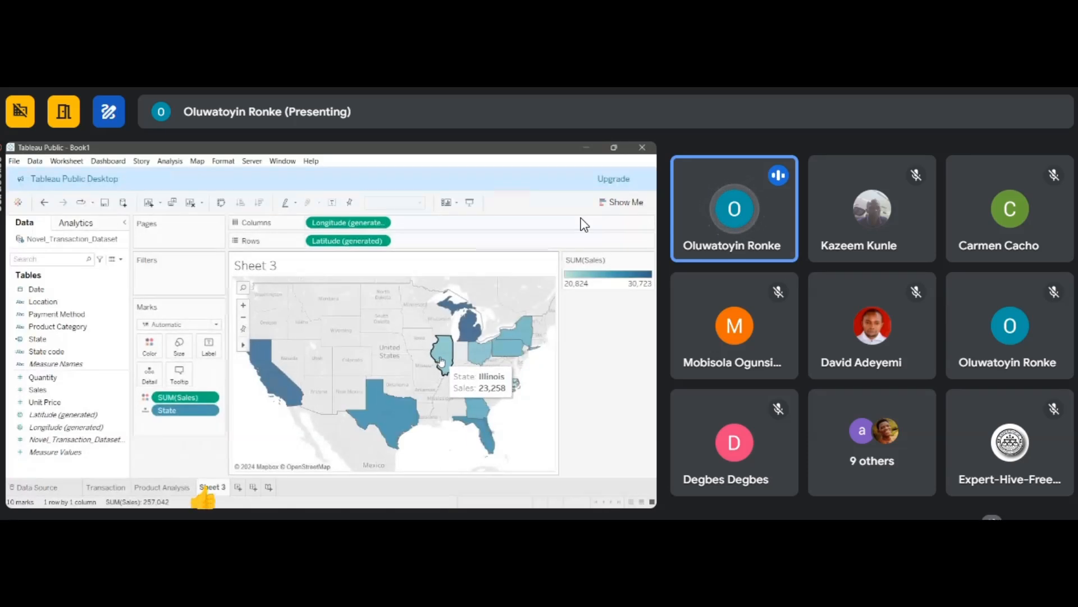
pyautogui.moveTo(468, 342)
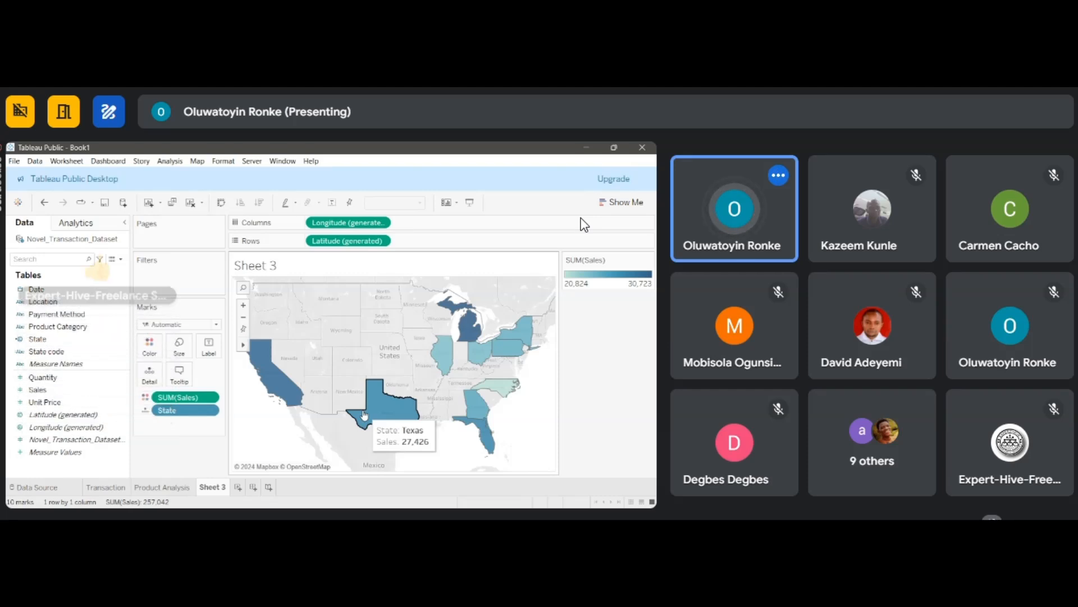
pyautogui.moveTo(277, 397)
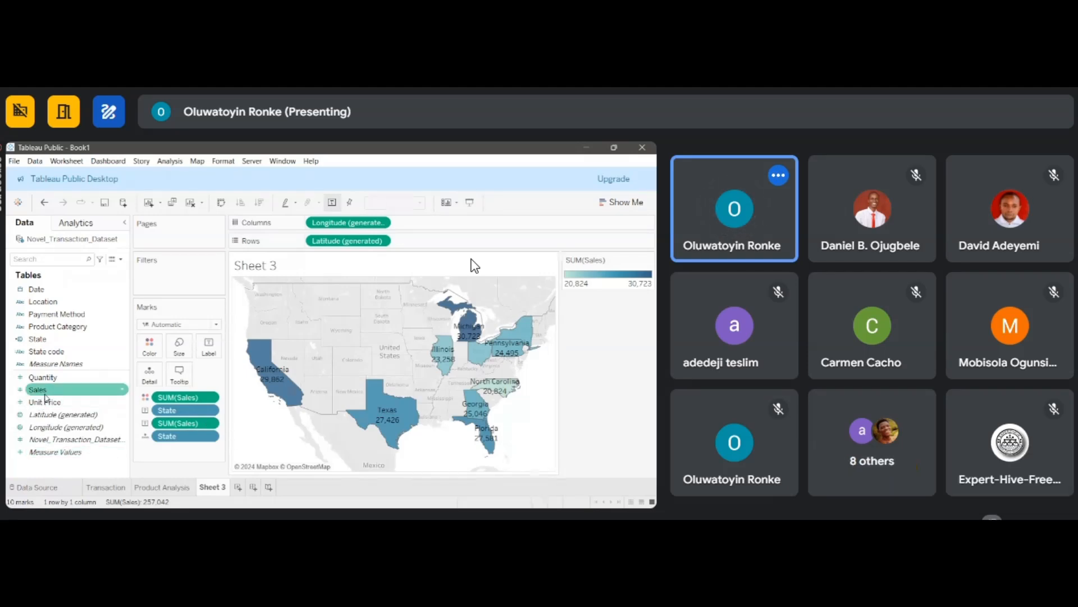
# Change the map's Sales color scale to a green palette.
pyautogui.click(85, 402)
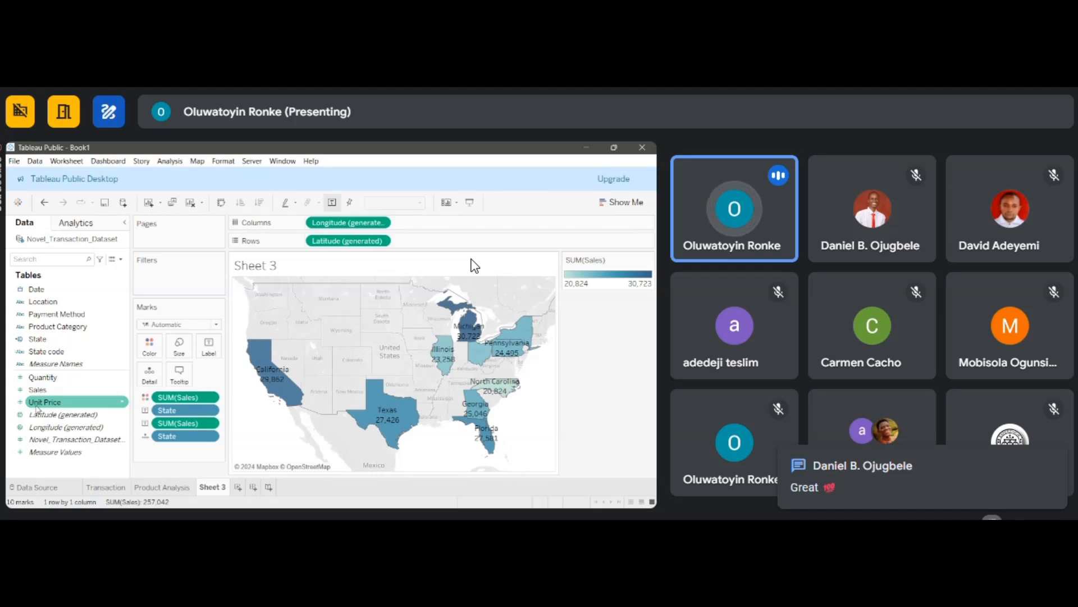
pyautogui.click(150, 346)
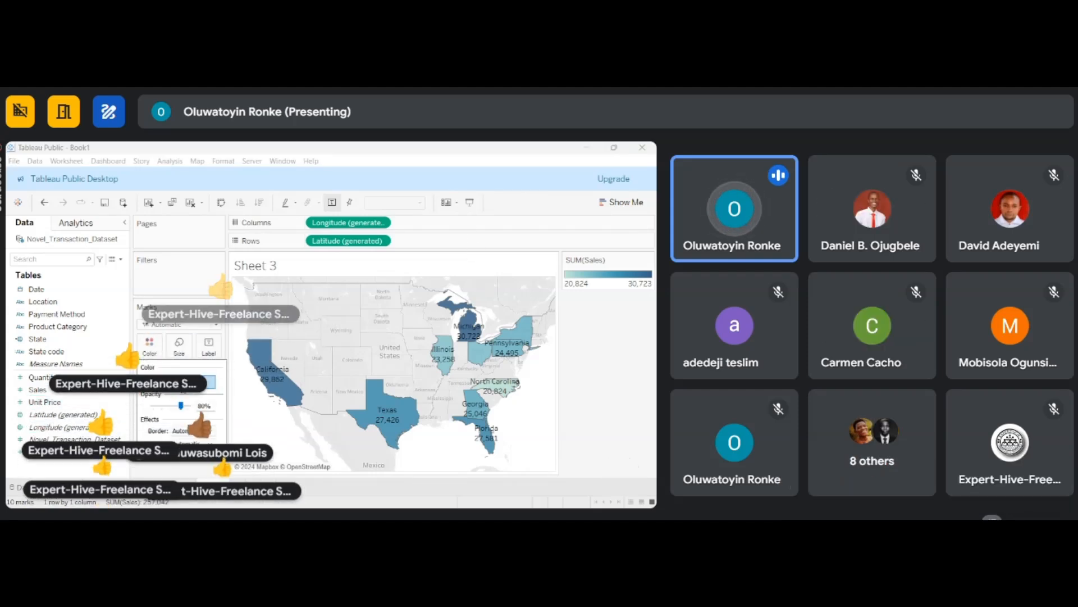
pyautogui.click(181, 381)
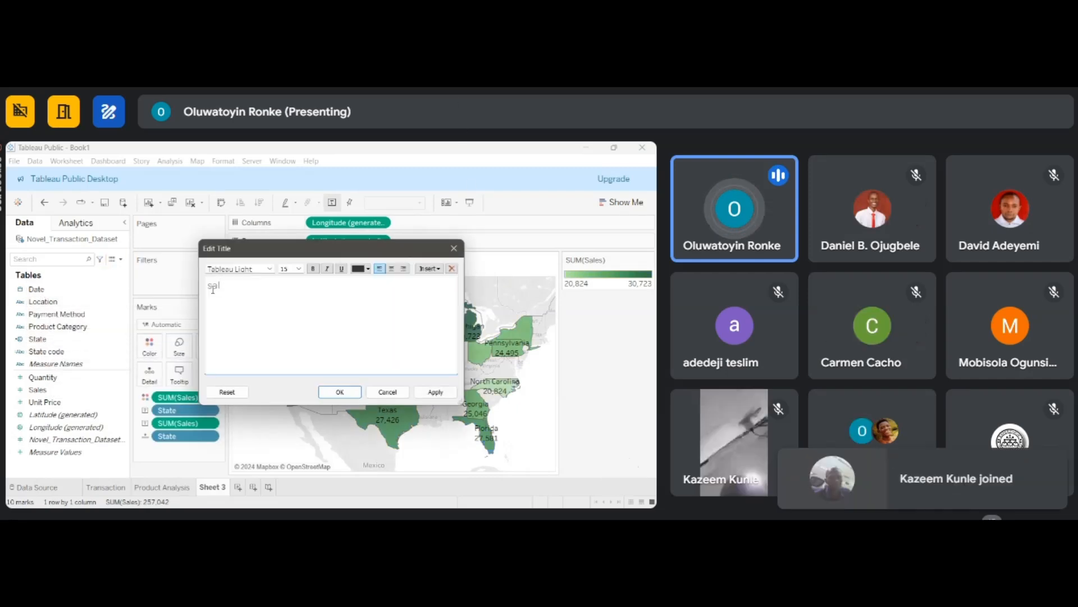
# Title the map "Sales by region" and format the title in Tableau Bold at size 11.
pyautogui.write('es by ')
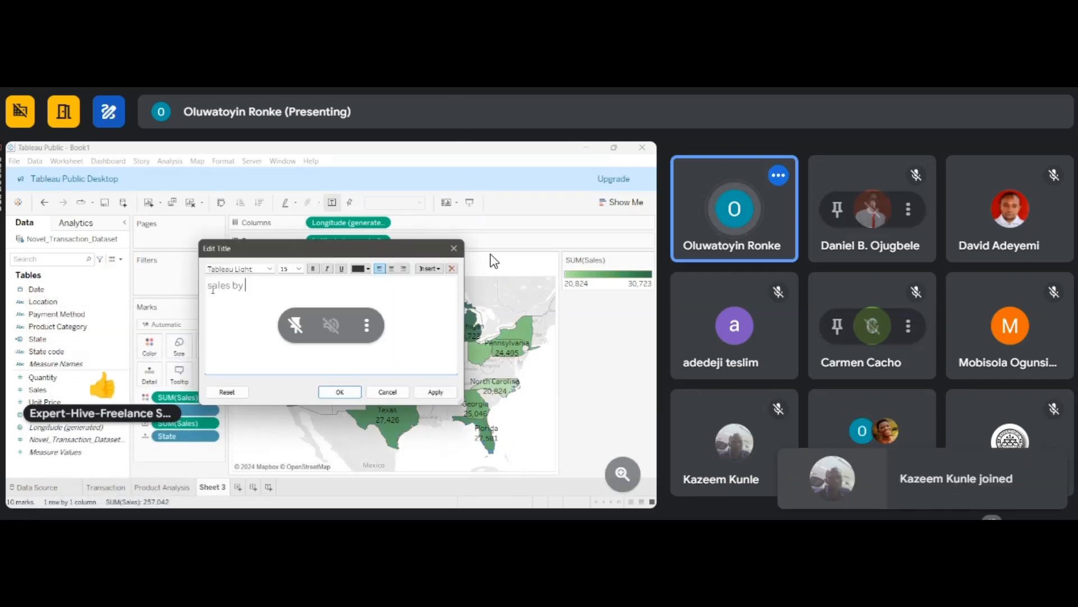
pyautogui.write('region')
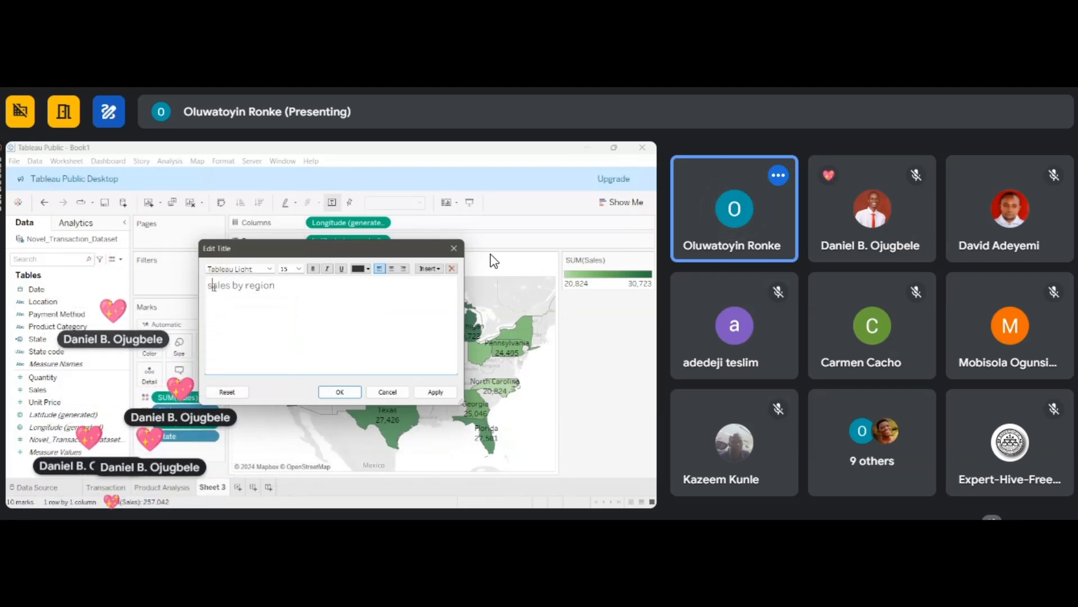
pyautogui.press('BackSpace')
pyautogui.write('S')
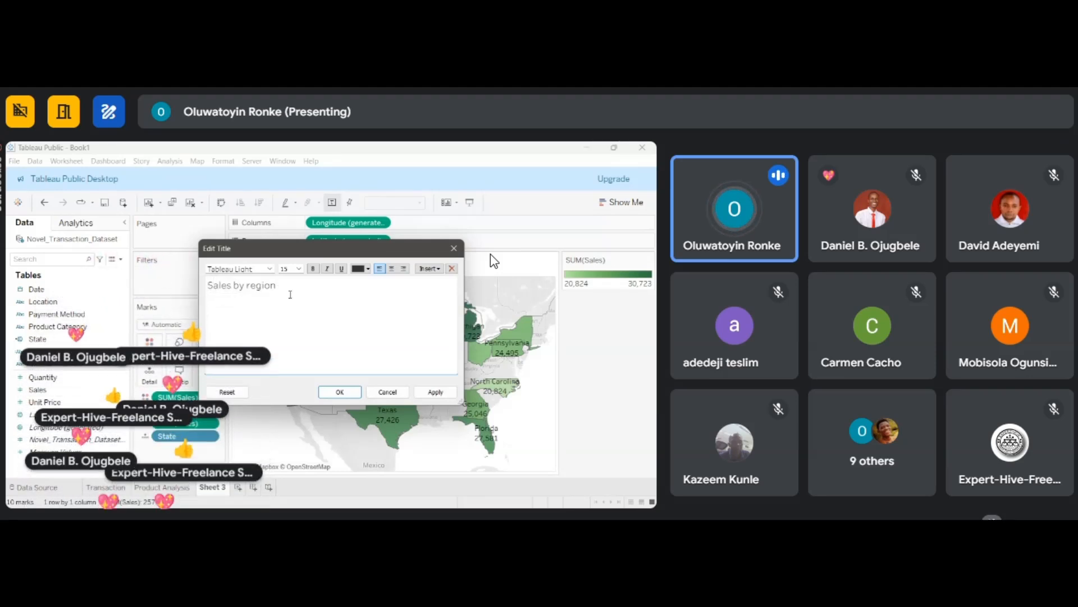
pyautogui.moveTo(274, 287); pyautogui.dragTo(206, 289)
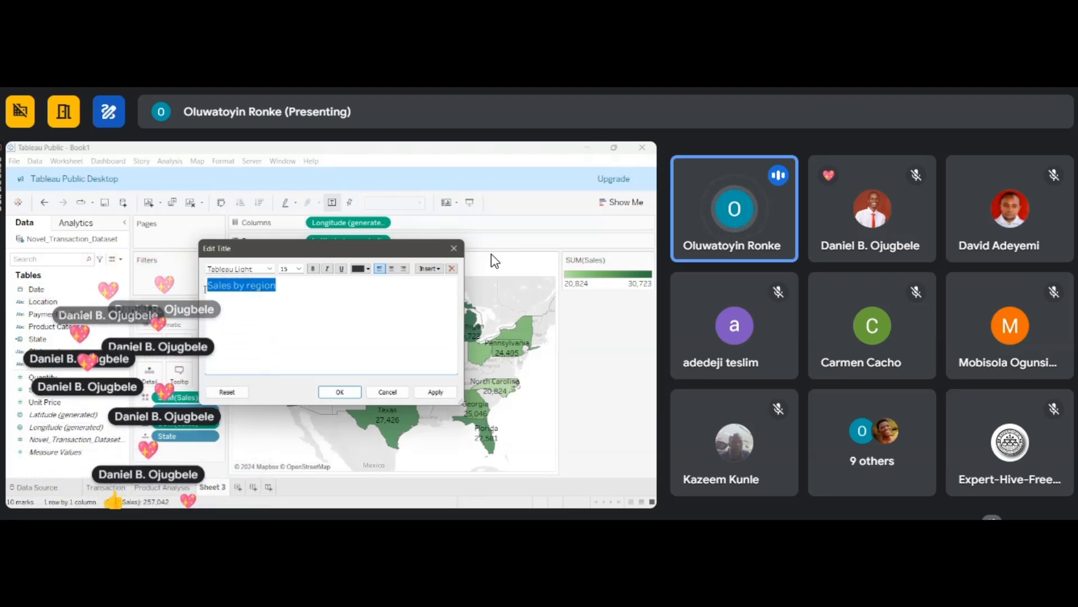
pyautogui.click(298, 269)
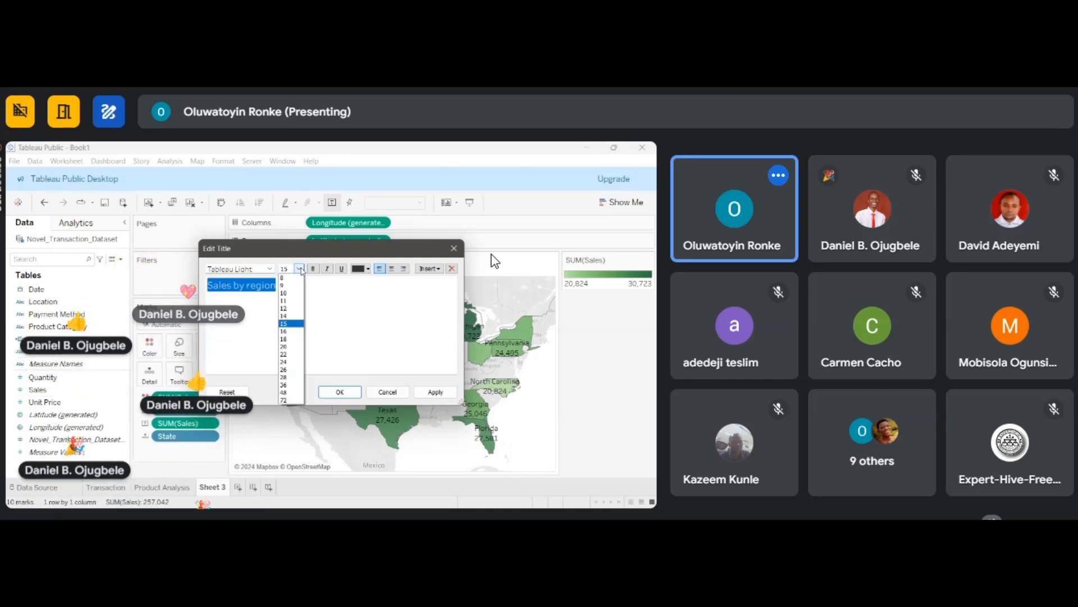
pyautogui.click(290, 302)
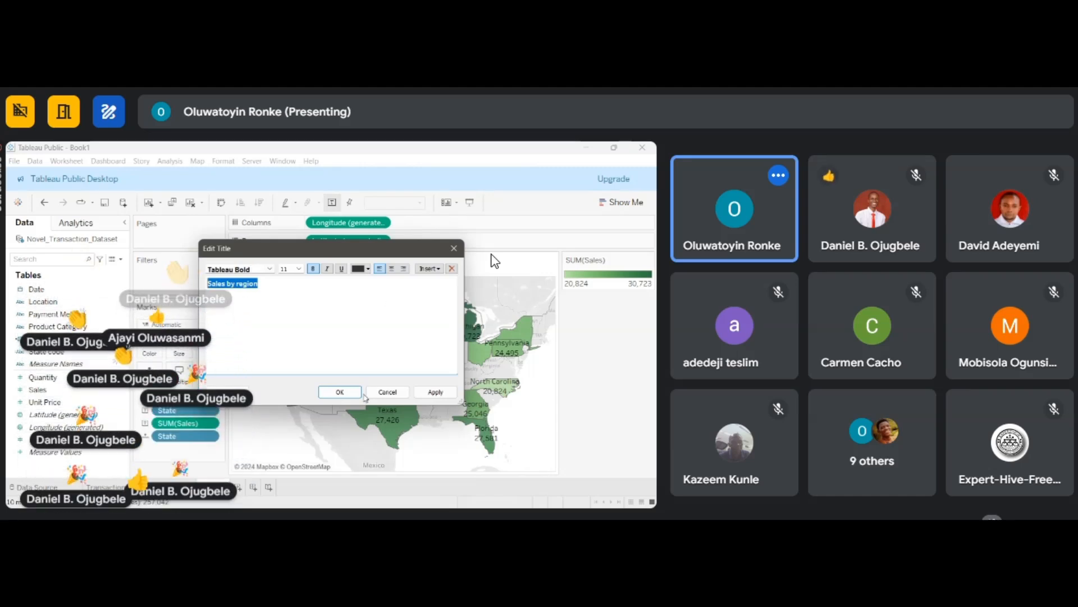
pyautogui.click(444, 390)
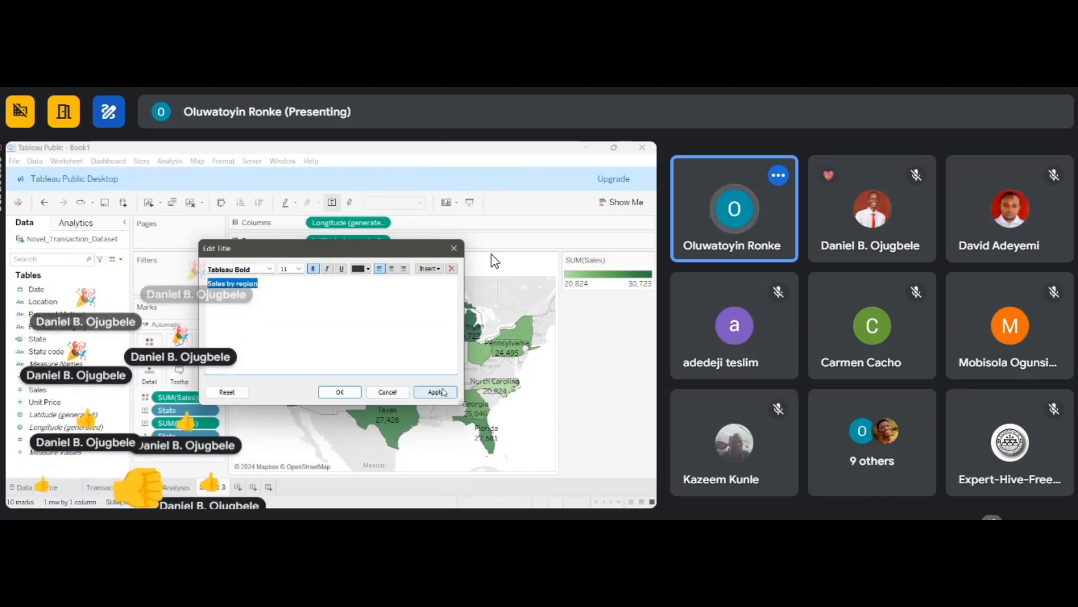
pyautogui.click(355, 393)
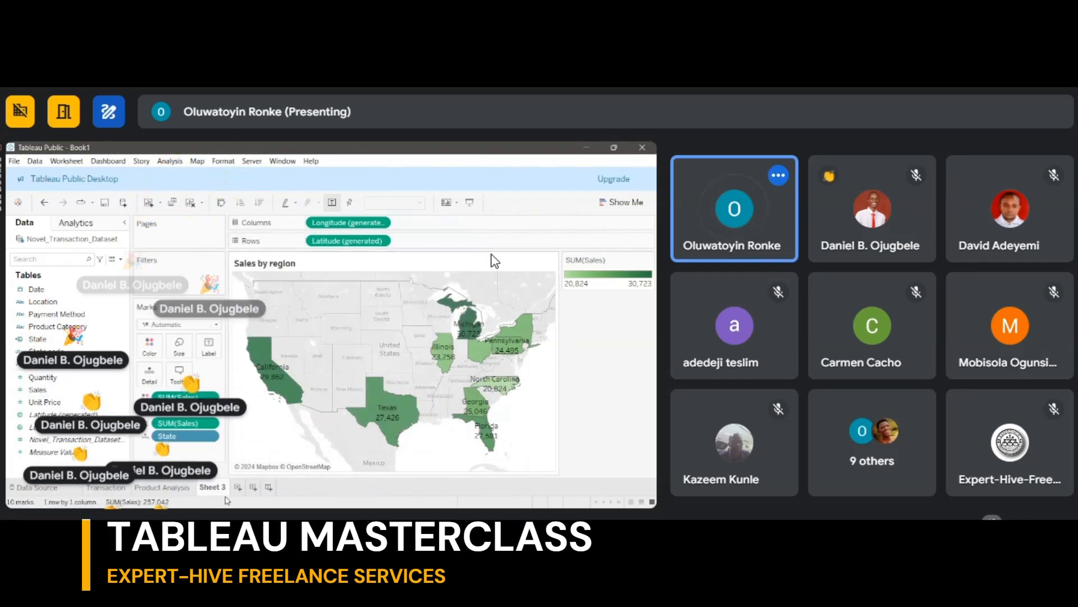
# Rename the Sheet 3 worksheet as "Location analysis".
pyautogui.moveTo(215, 489)
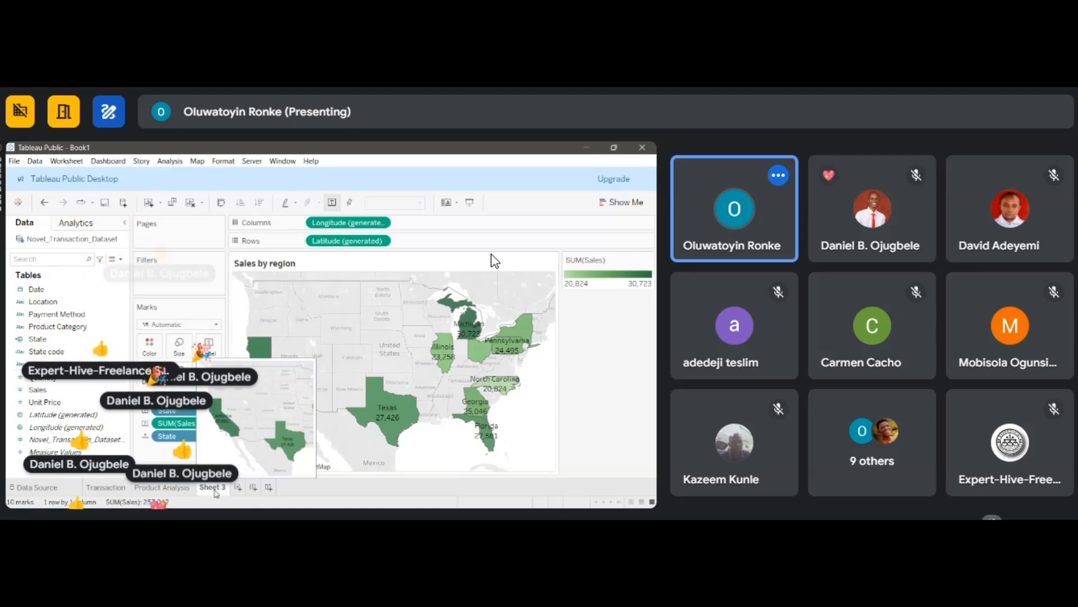
pyautogui.doubleClick(214, 487)
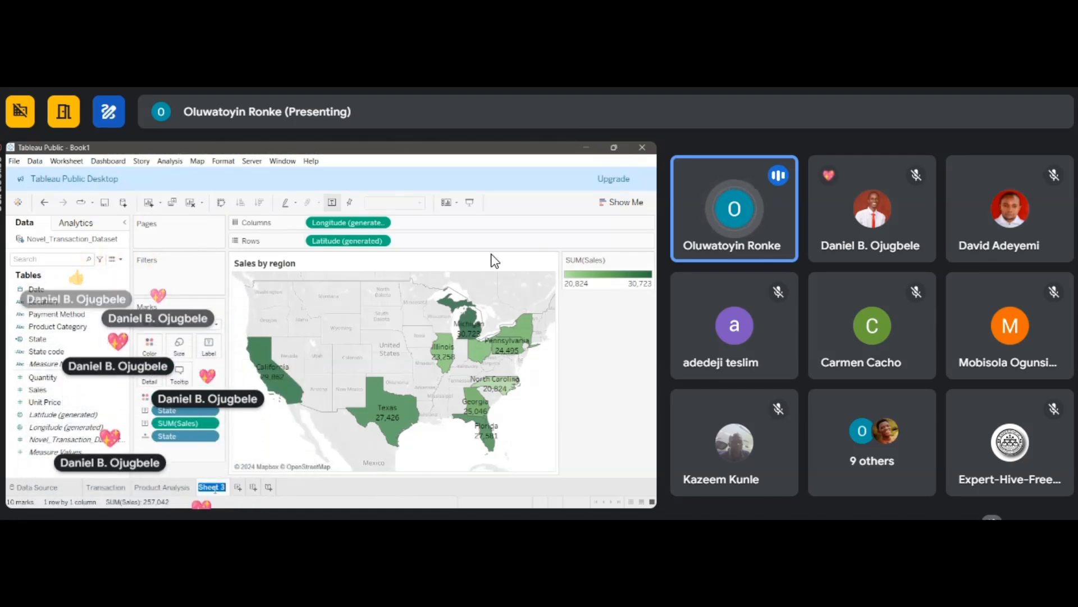
pyautogui.write('Loc')
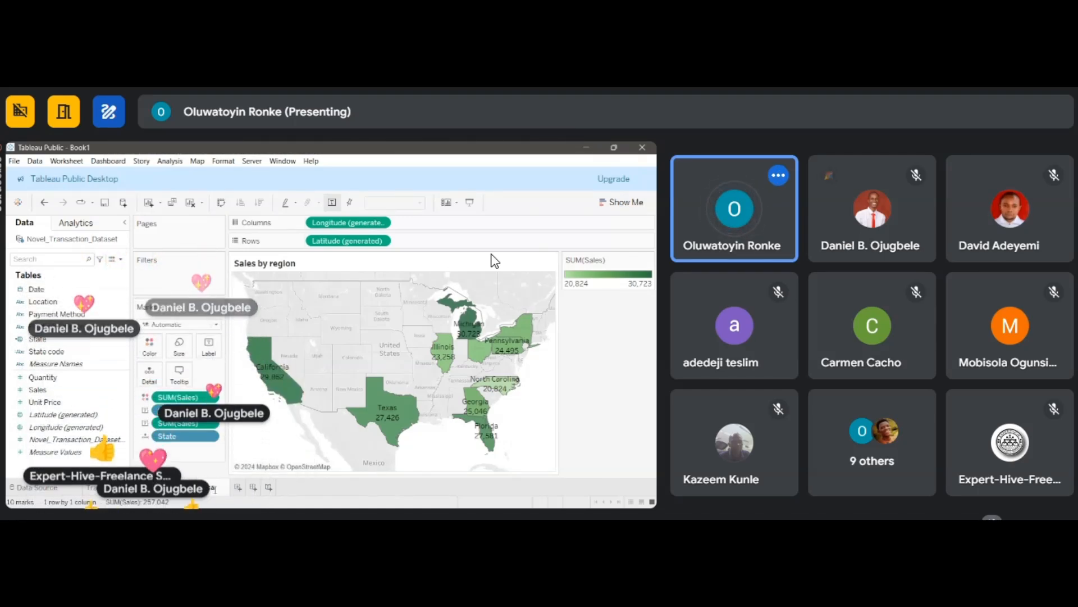
pyautogui.write('atio')
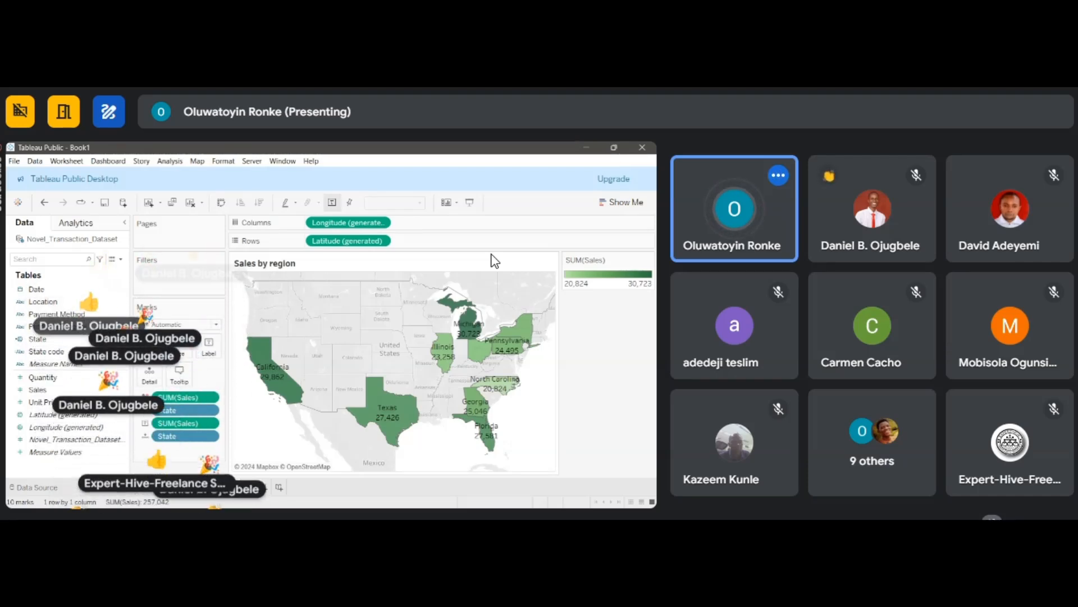
pyautogui.write('n analysis')
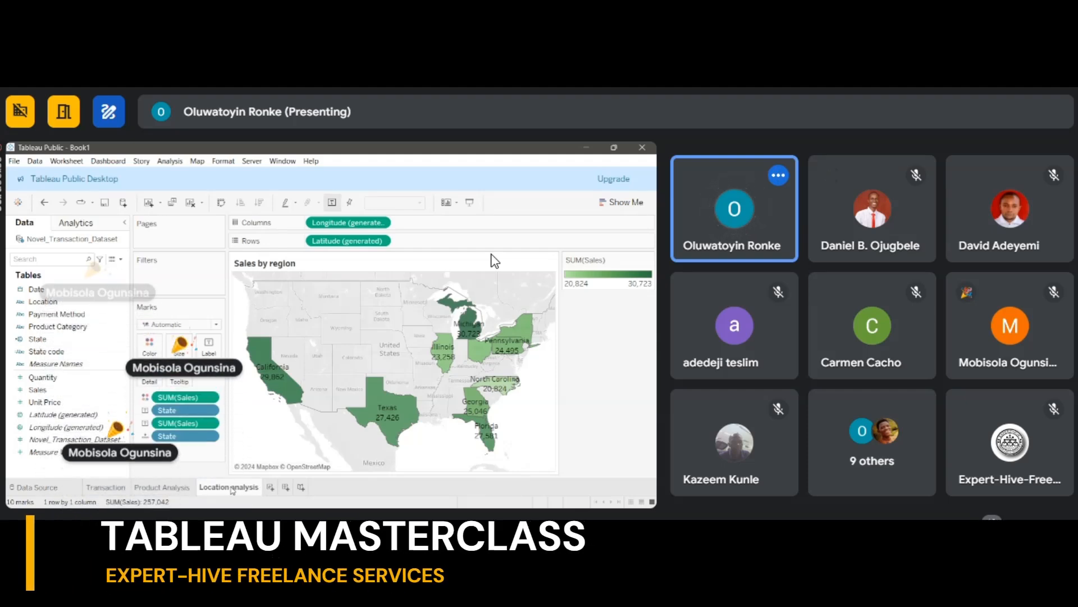
# Add a new worksheet after Location analysis and make it the active sheet.
pyautogui.moveTo(245, 492)
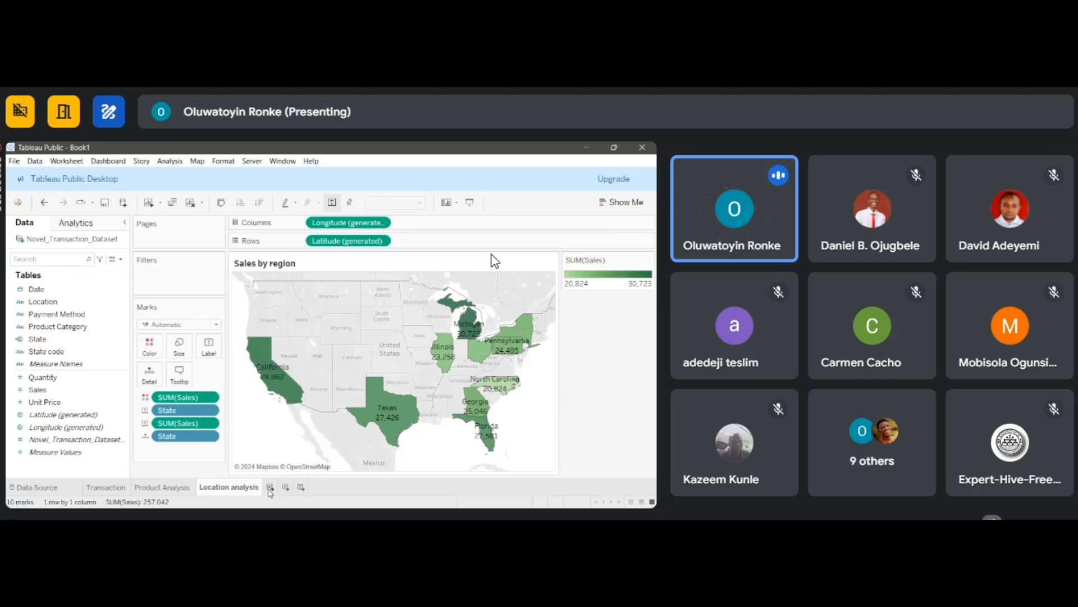
pyautogui.click(270, 488)
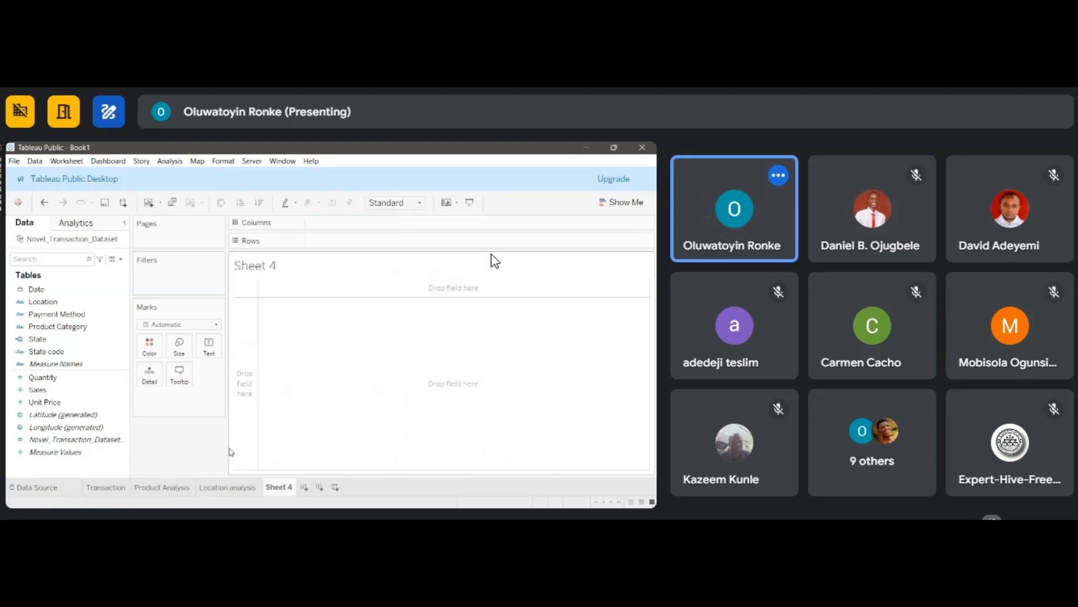
pyautogui.click(223, 487)
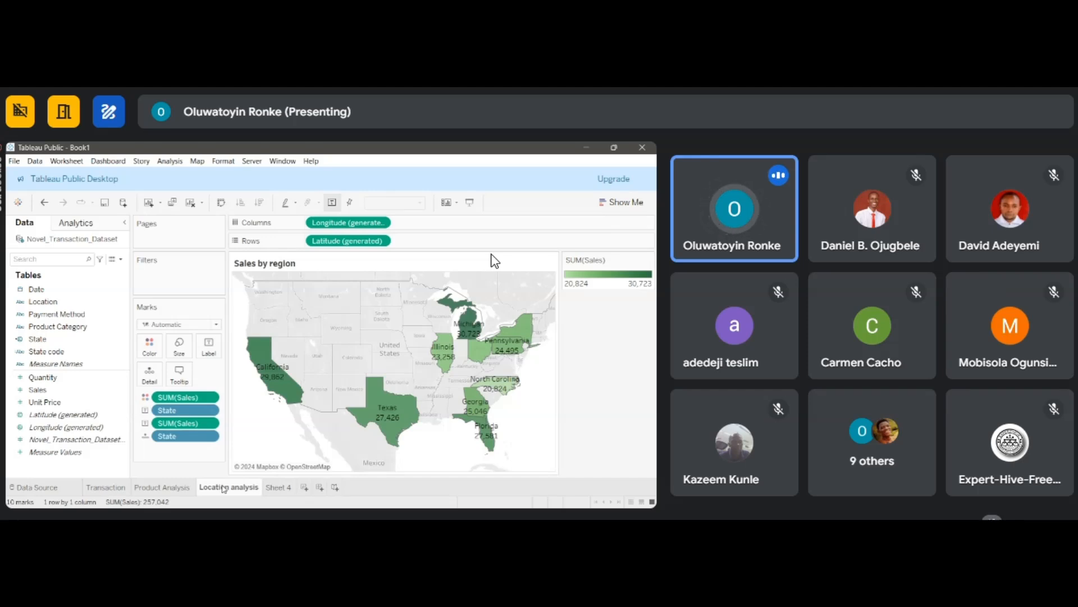
pyautogui.click(279, 488)
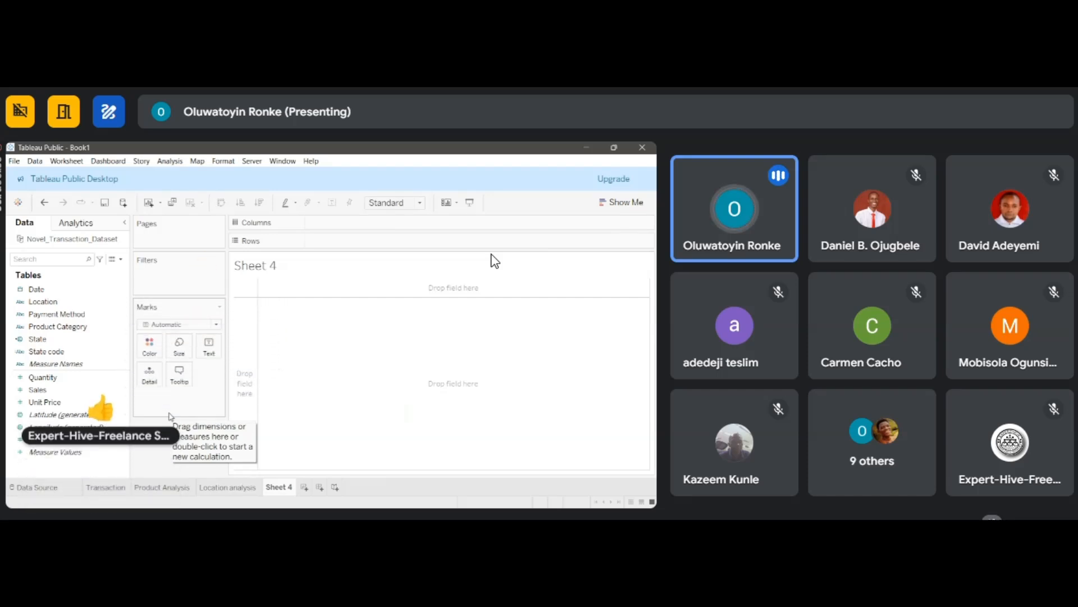
# Place Date in Columns on Sheet 4 and group it by discrete month.
pyautogui.click(48, 291)
pyautogui.moveTo(50, 292); pyautogui.dragTo(333, 229)
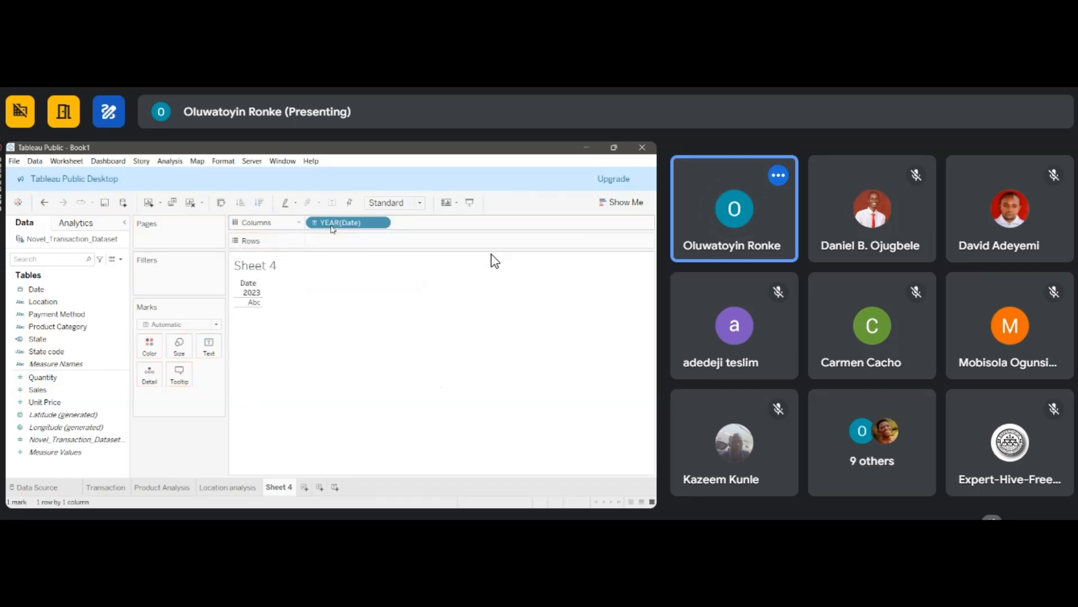
pyautogui.click(382, 223)
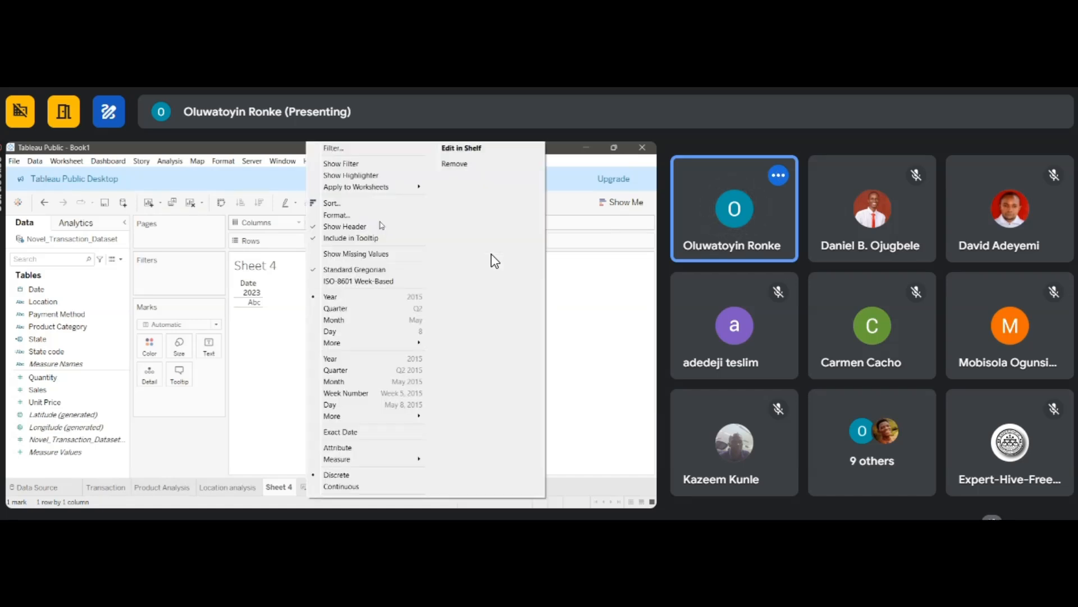
pyautogui.click(334, 320)
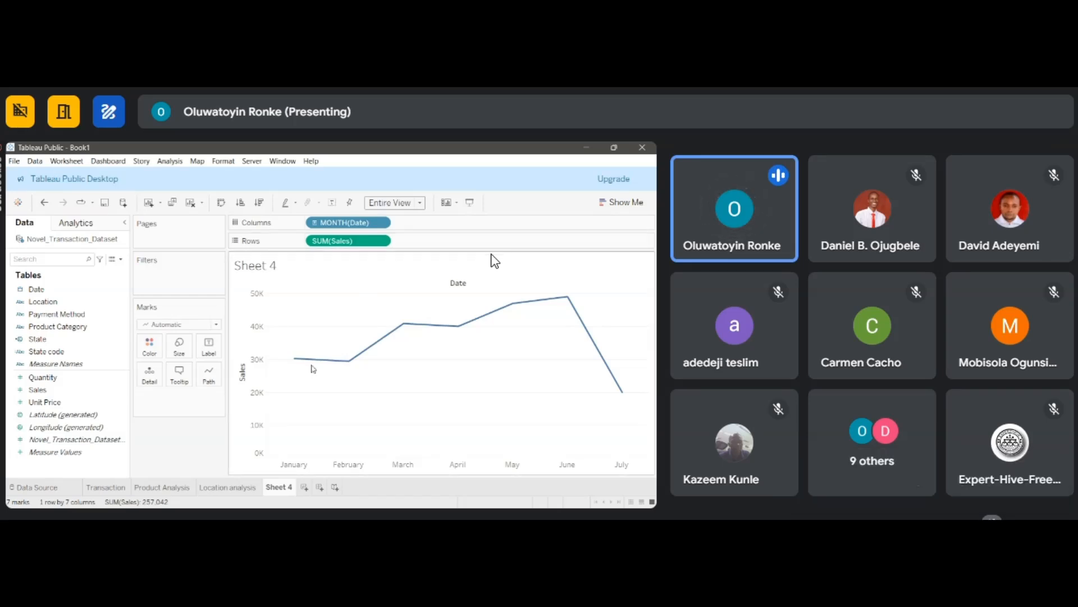
# Label the points of the monthly line chart with Sales and hide the Sales axis header.
pyautogui.moveTo(341, 368)
pyautogui.moveTo(407, 327)
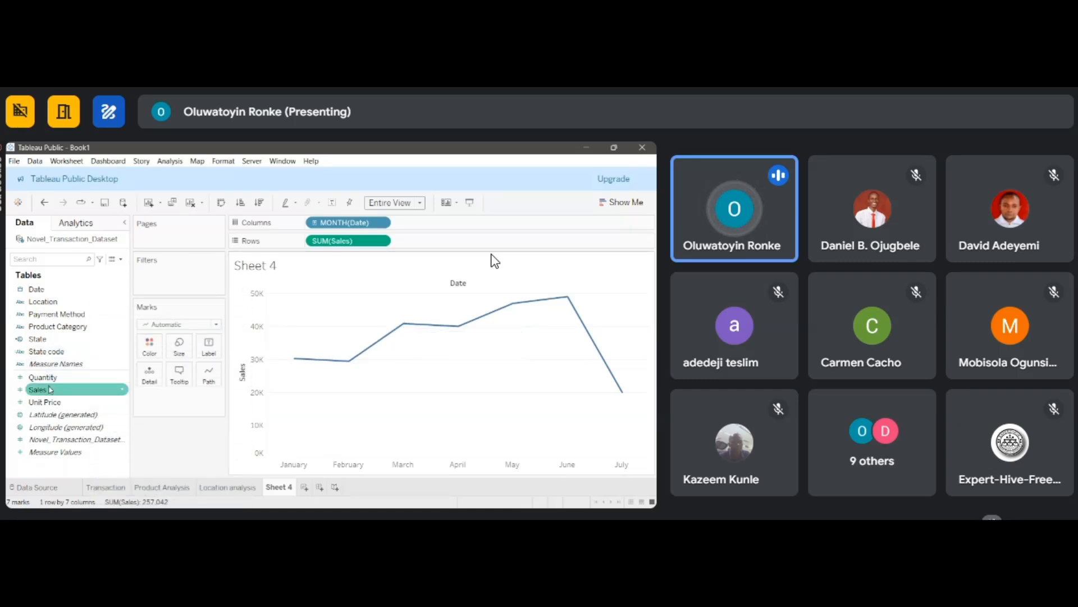
pyautogui.moveTo(50, 389); pyautogui.dragTo(200, 350)
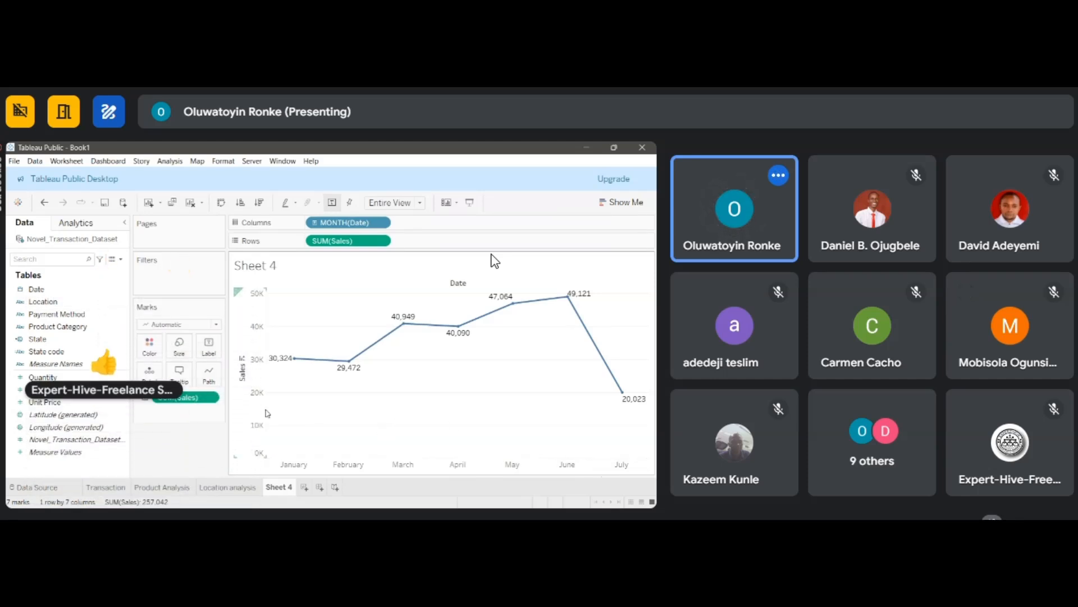
pyautogui.click(241, 296)
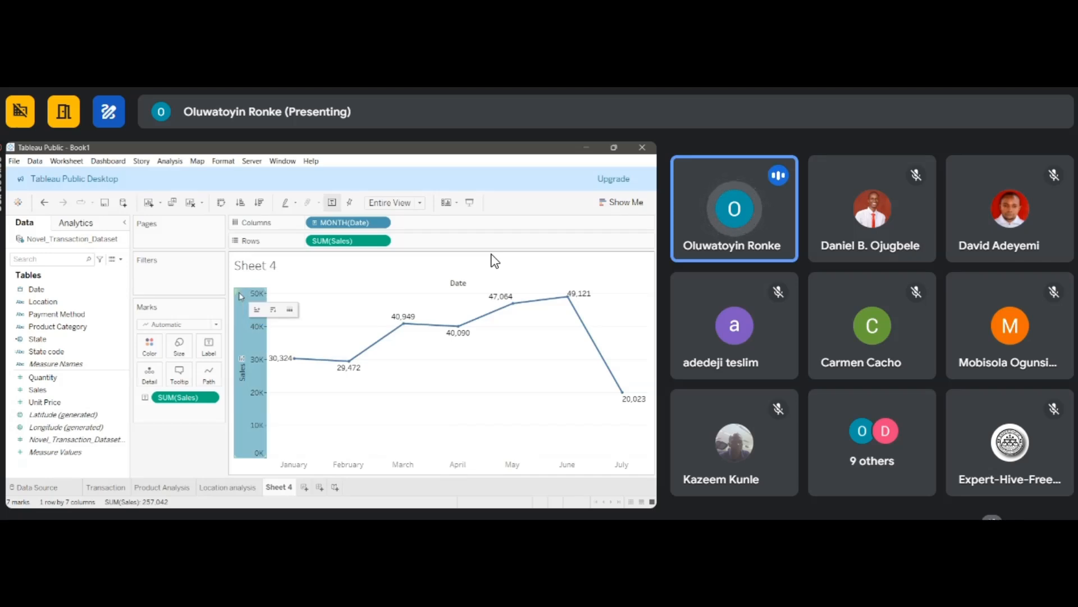
pyautogui.rightClick(241, 296)
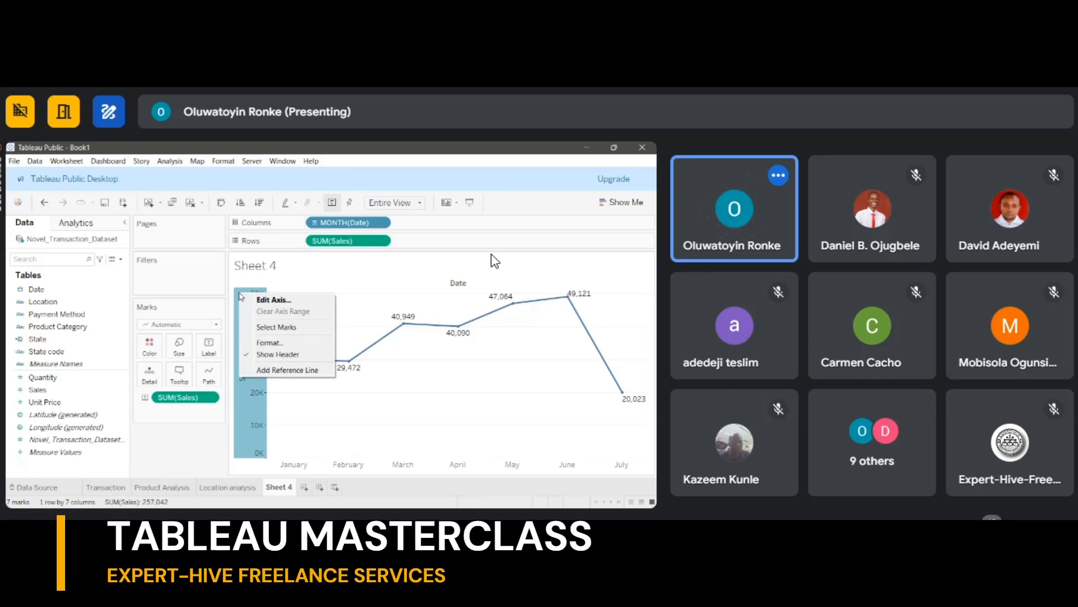
pyautogui.click(267, 358)
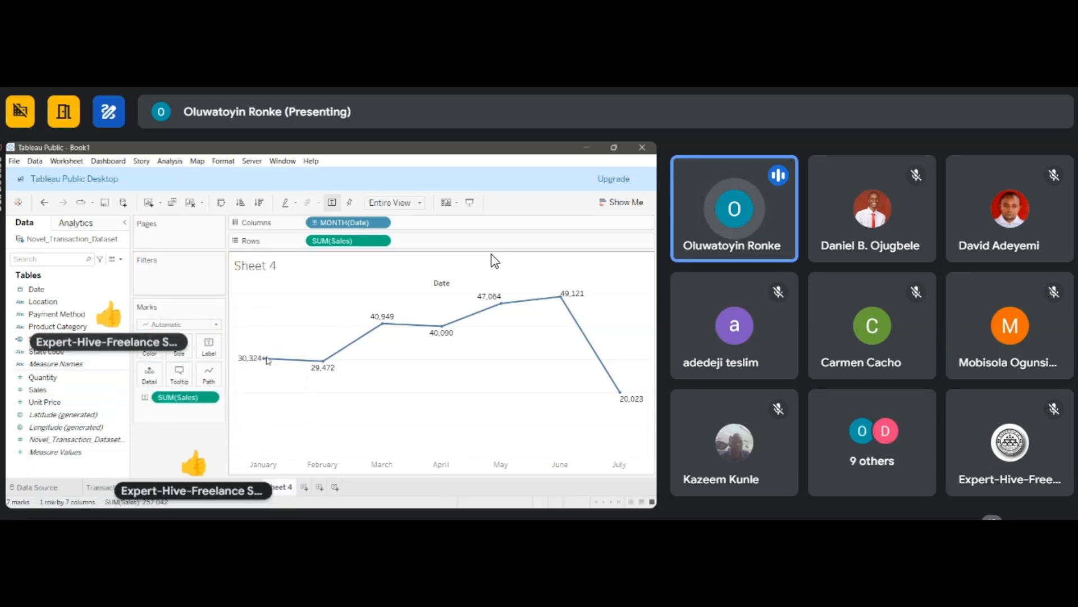
# Format the line chart's Sales labels as custom currency in dollars with 0 decimal places.
pyautogui.moveTo(246, 366)
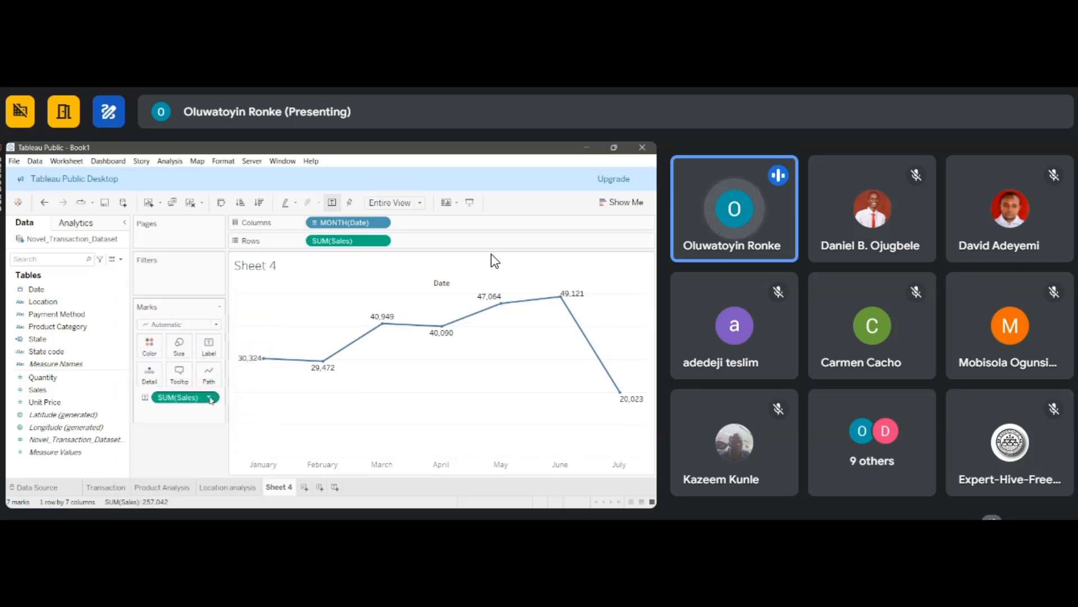
pyautogui.click(210, 398)
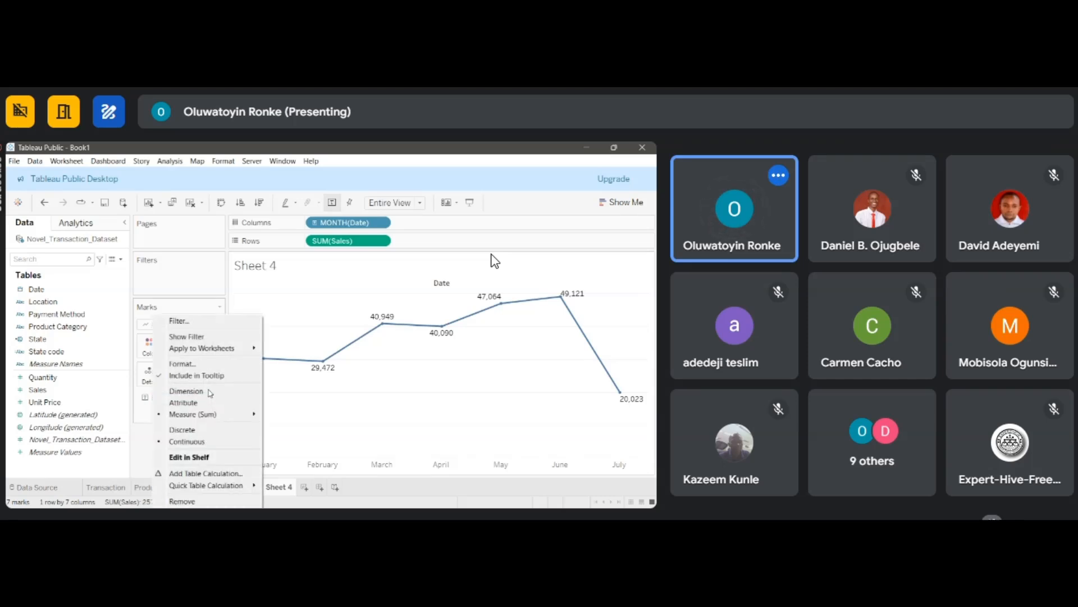
pyautogui.click(197, 364)
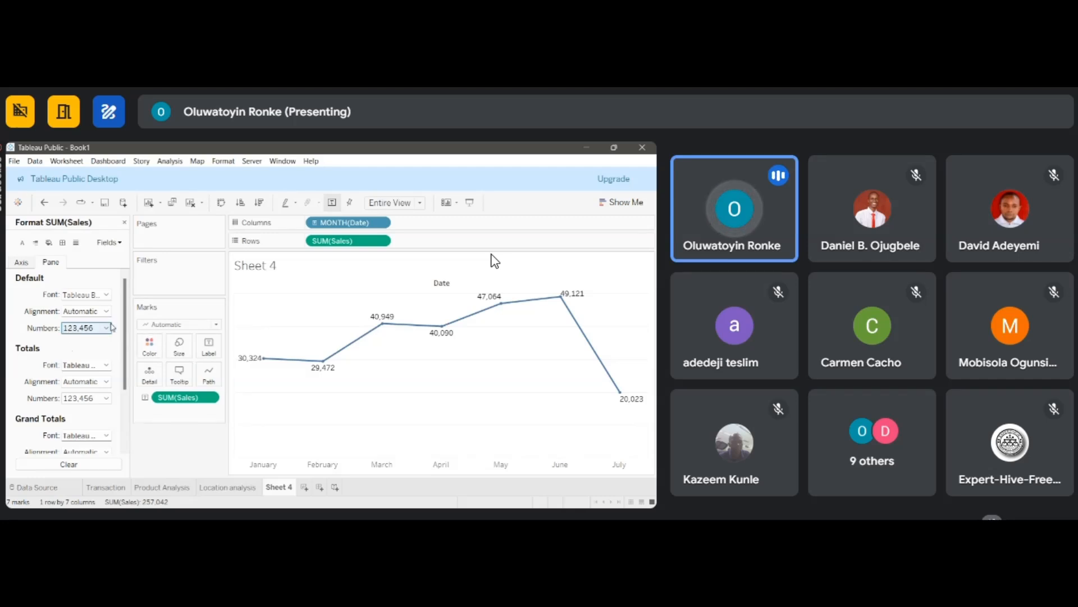
pyautogui.click(108, 328)
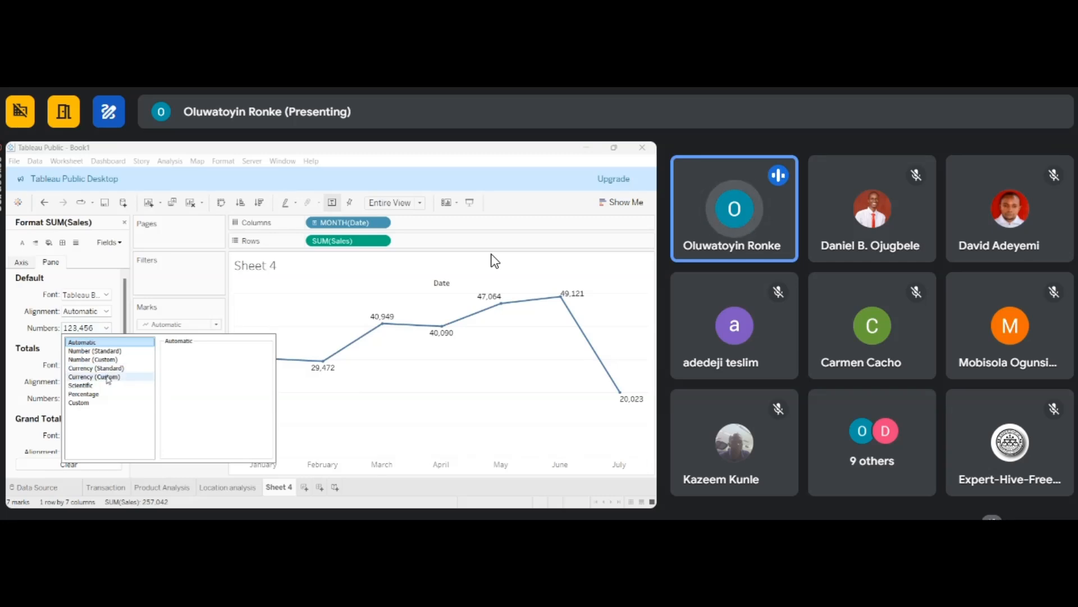
pyautogui.click(108, 377)
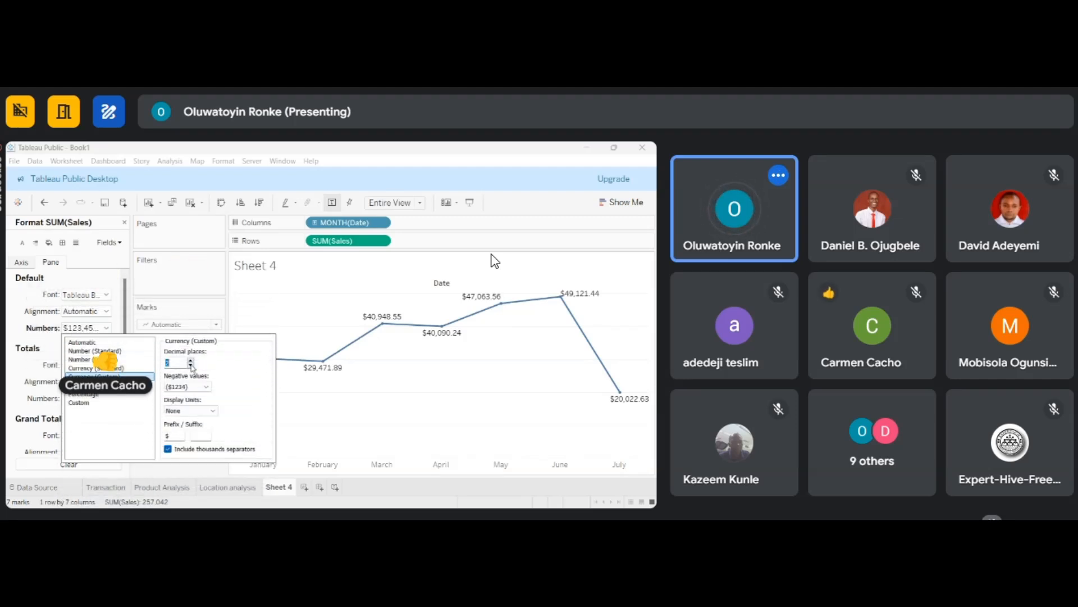
pyautogui.click(191, 365)
pyautogui.click(191, 365)
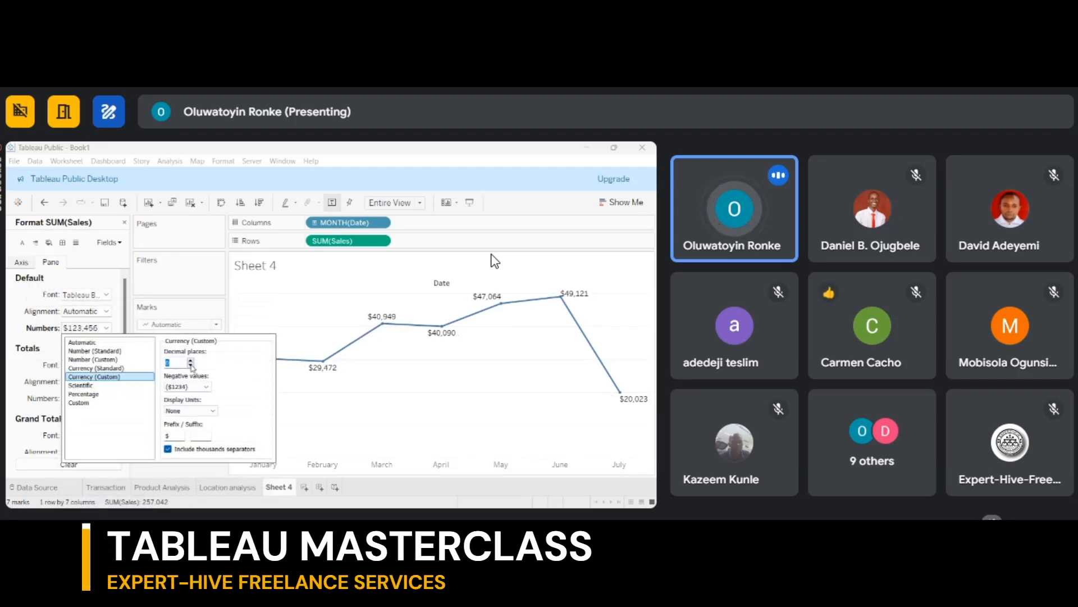
pyautogui.click(116, 474)
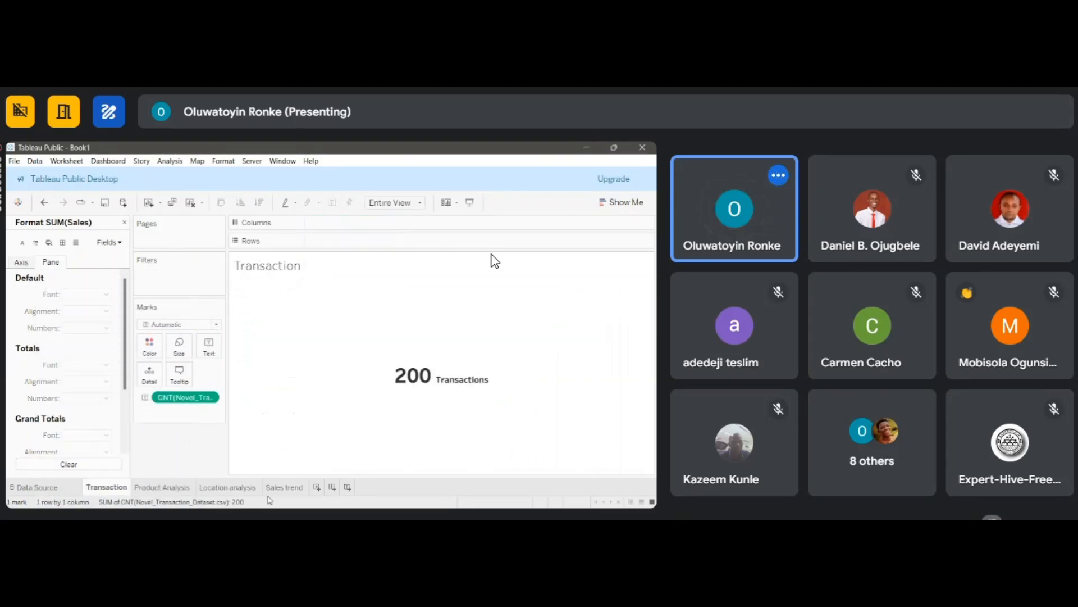
# Review the Sales trend, Location analysis, Product Analysis and Transaction worksheets one after another.
pyautogui.click(288, 492)
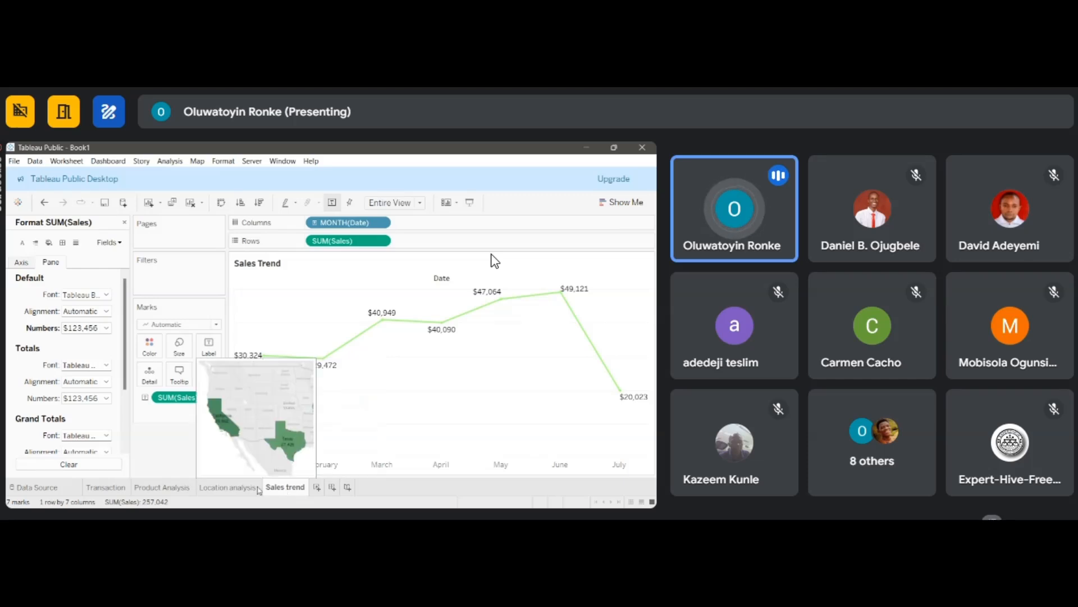
pyautogui.click(245, 487)
pyautogui.click(184, 488)
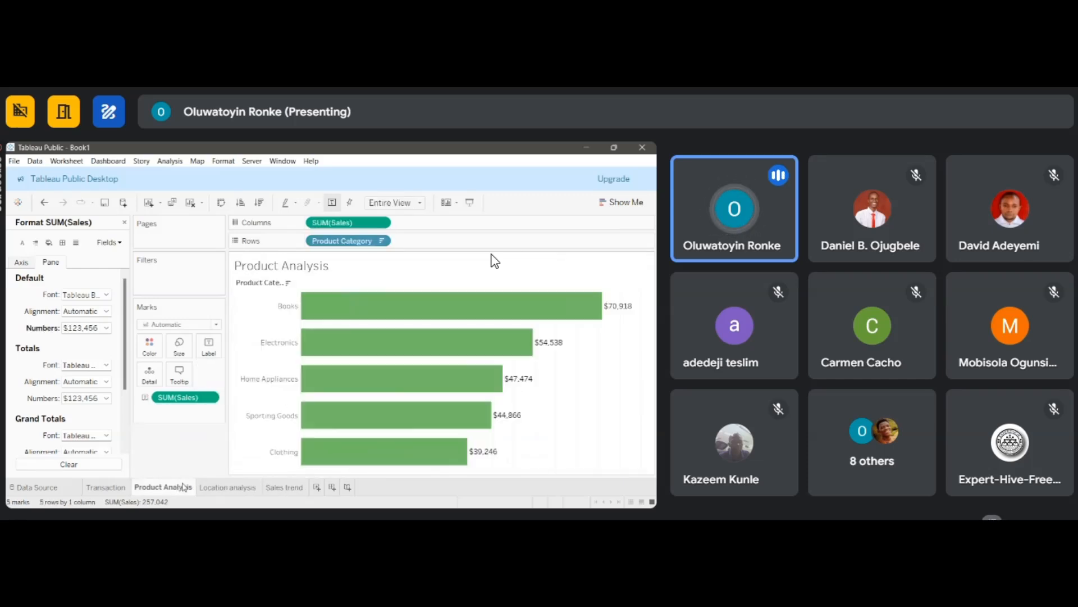
pyautogui.click(108, 492)
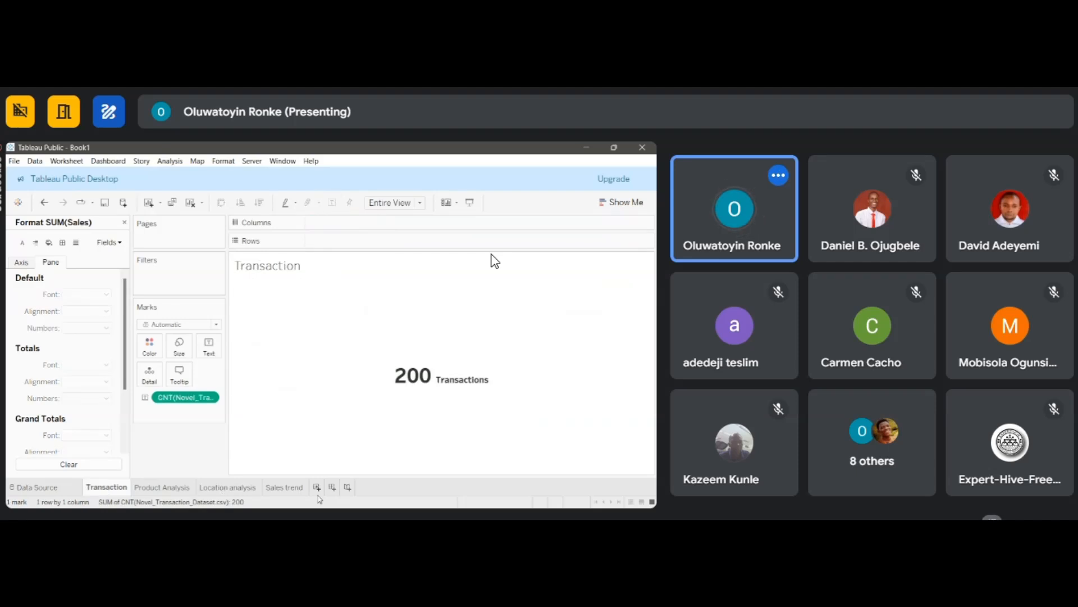
# Create a new dashboard after the Sales trend worksheet and give it a fixed custom size of 1100 x 550.
pyautogui.click(287, 487)
pyautogui.moveTo(288, 490)
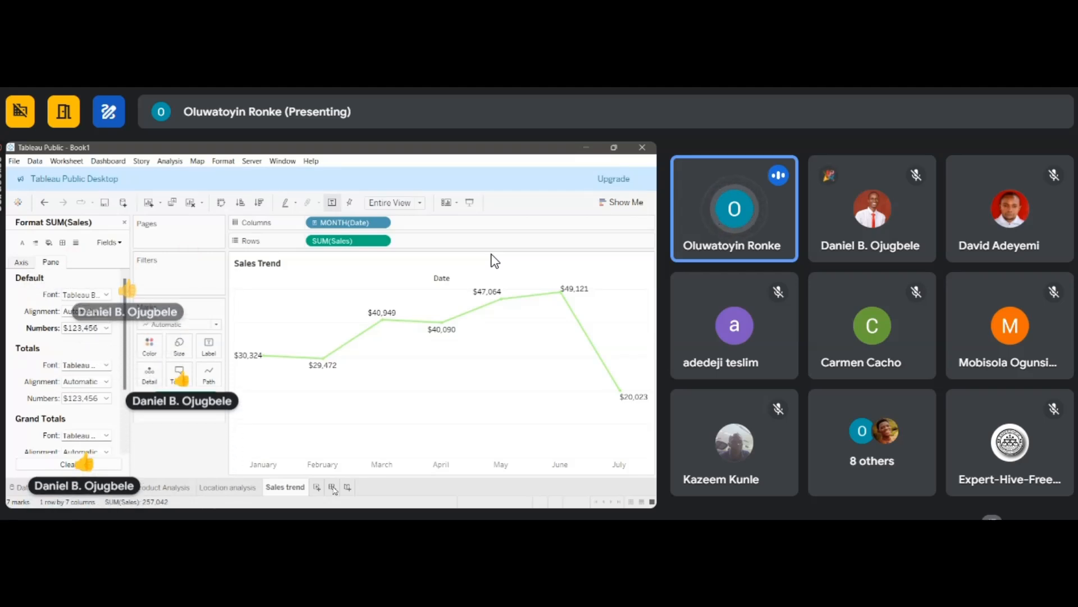
pyautogui.click(333, 488)
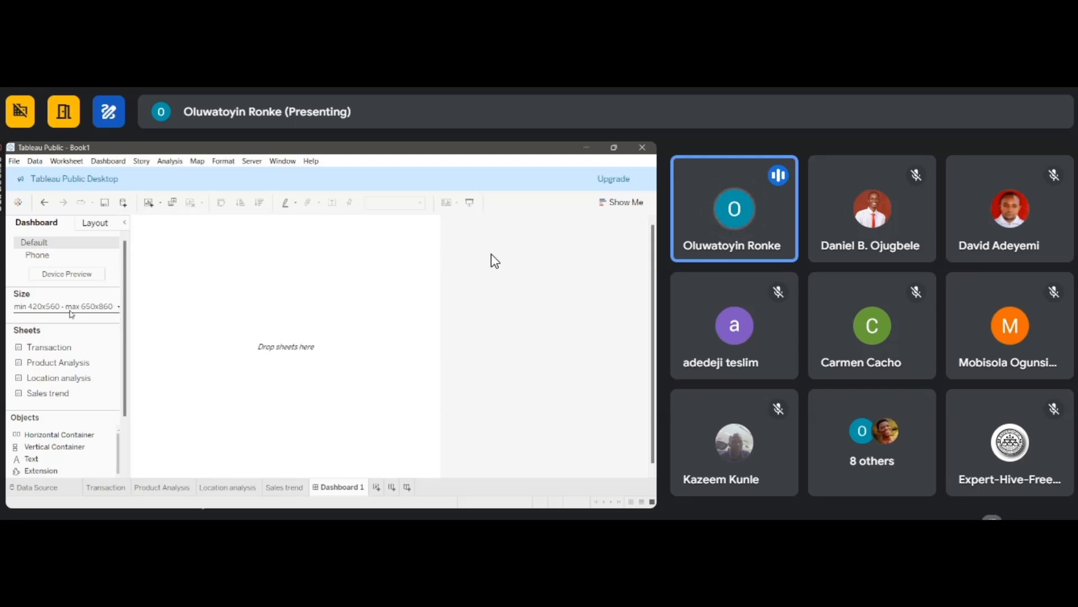
pyautogui.click(118, 307)
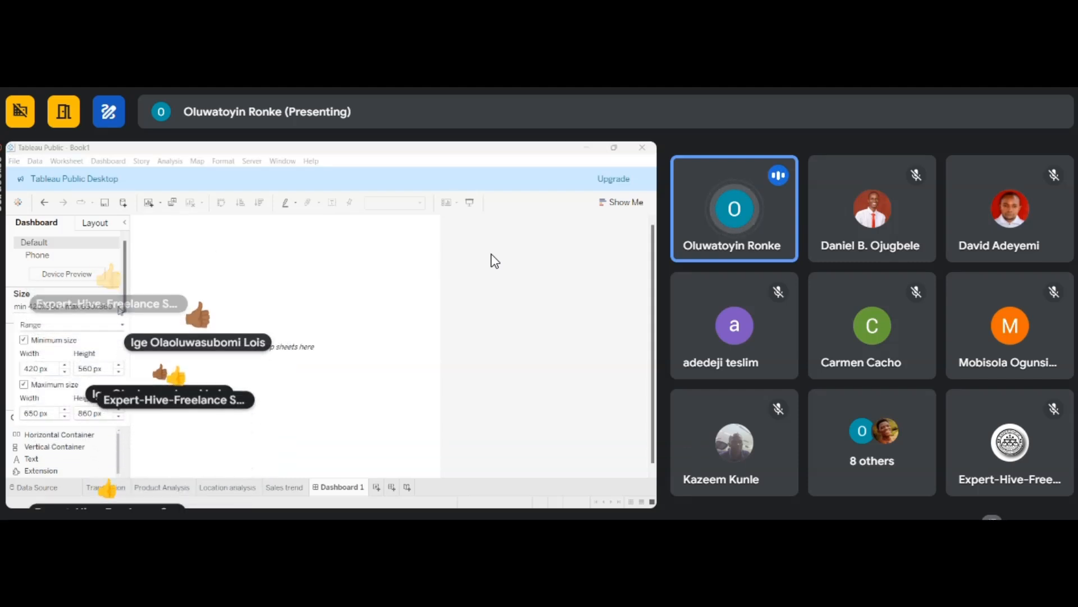
pyautogui.click(122, 325)
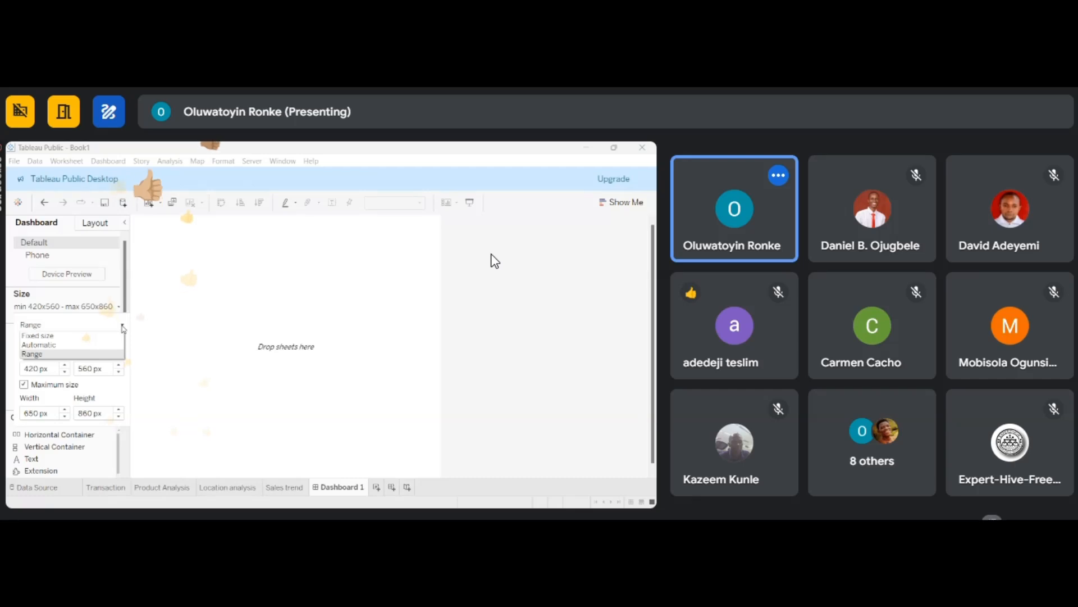
pyautogui.click(93, 336)
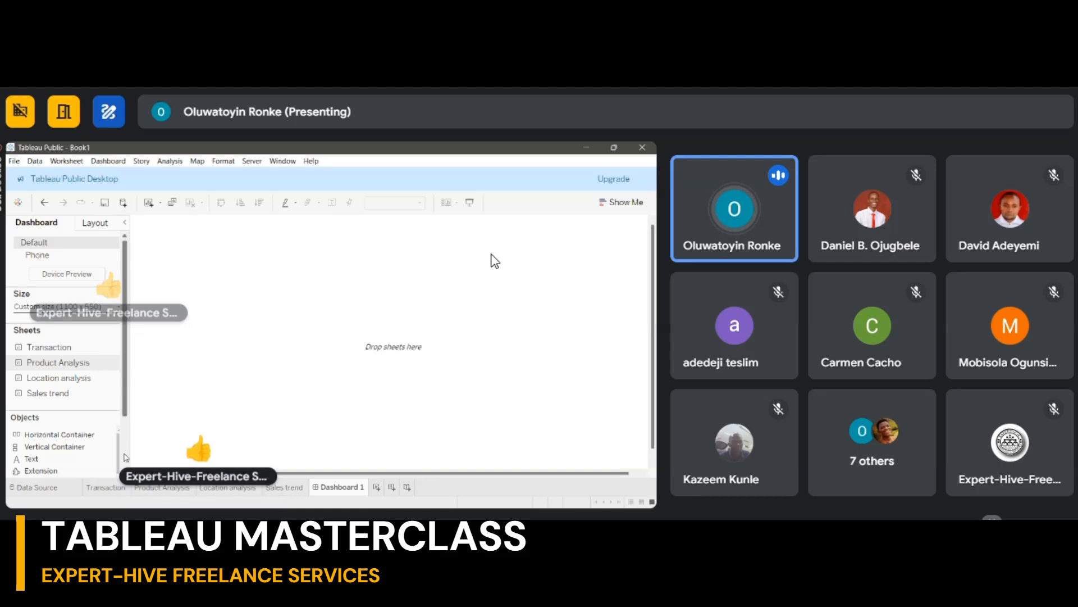
pyautogui.scroll(-3, 124, 438)
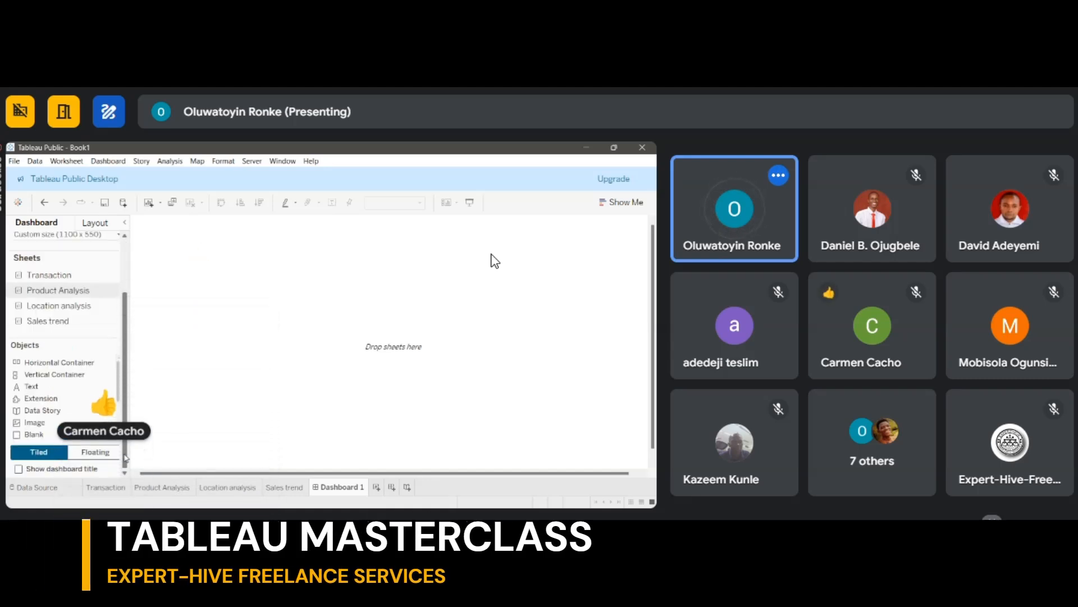
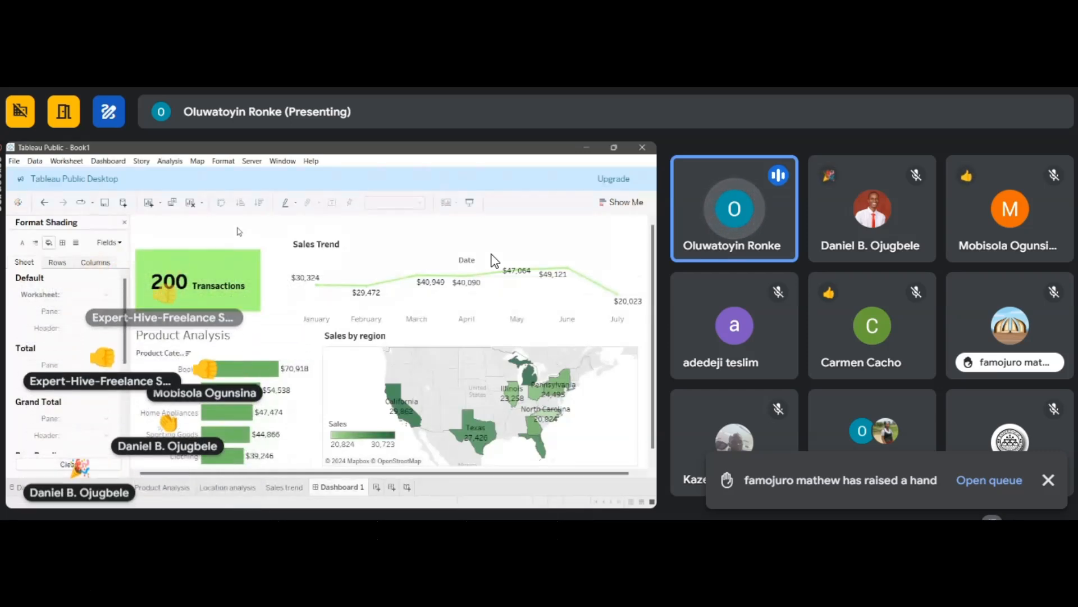
# Lower the upper edge of the Sales Trend chart slightly on the dashboard and close the shading format settings.
pyautogui.click(380, 239)
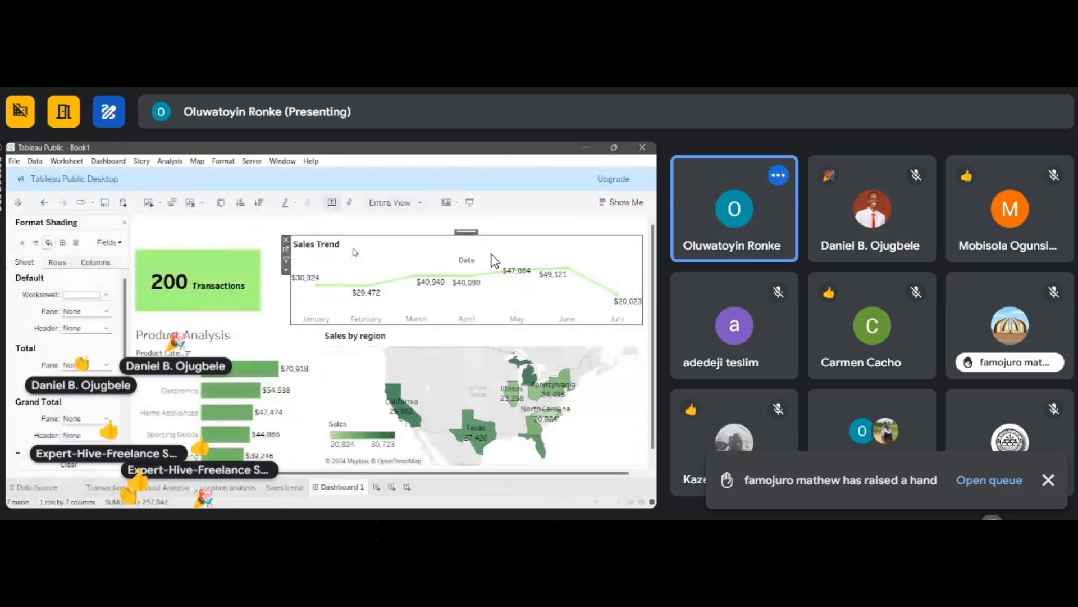
pyautogui.moveTo(380, 235); pyautogui.dragTo(380, 238)
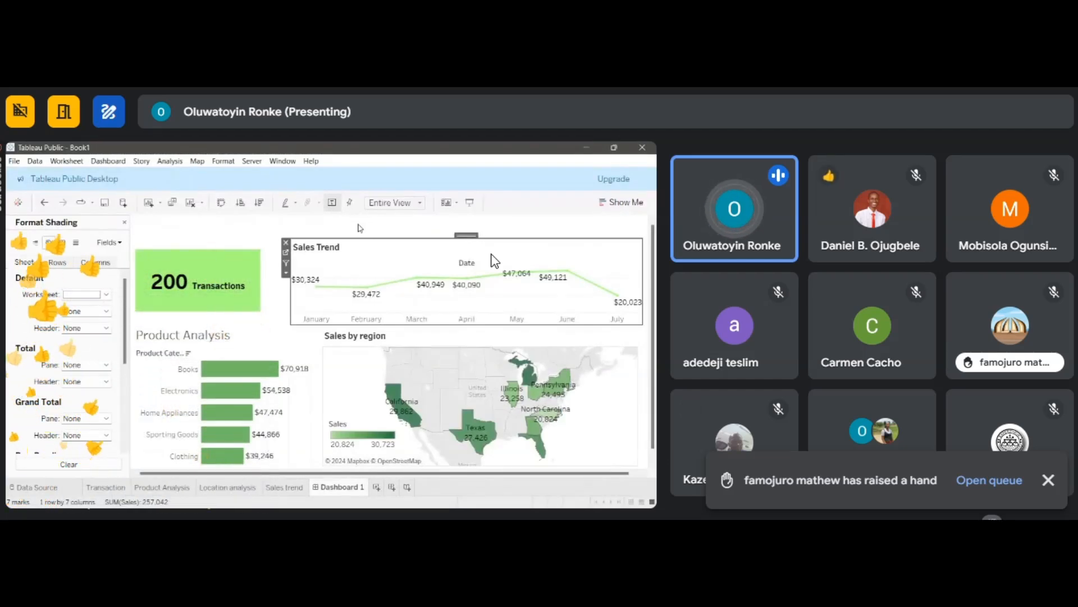
pyautogui.click(233, 304)
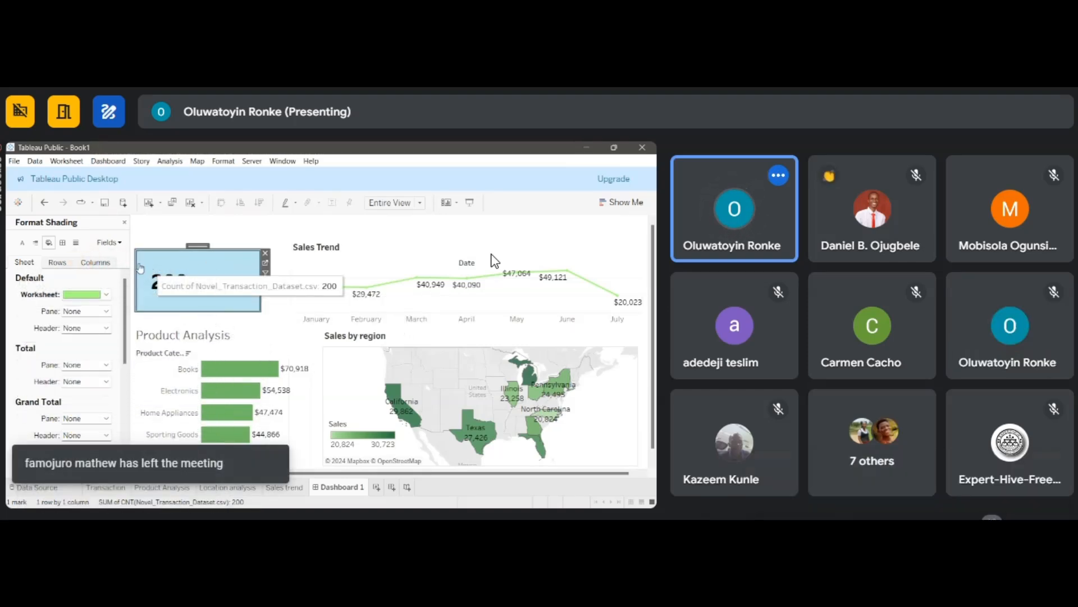
pyautogui.click(125, 223)
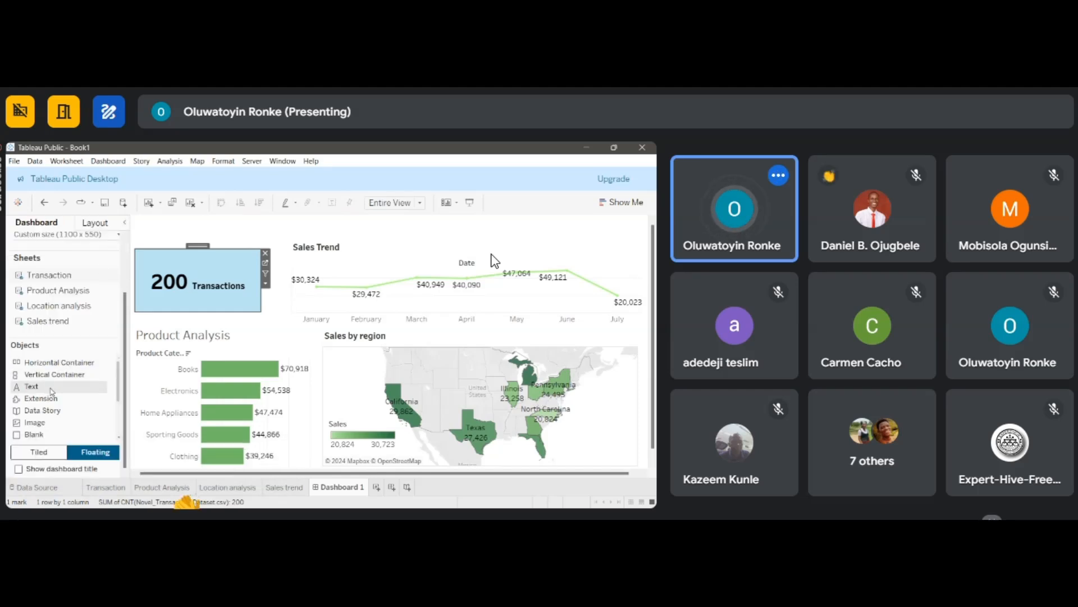
# Add a floating text object to the dashboard with the text "Novel Product sales dashboard".
pyautogui.moveTo(50, 392); pyautogui.dragTo(216, 362)
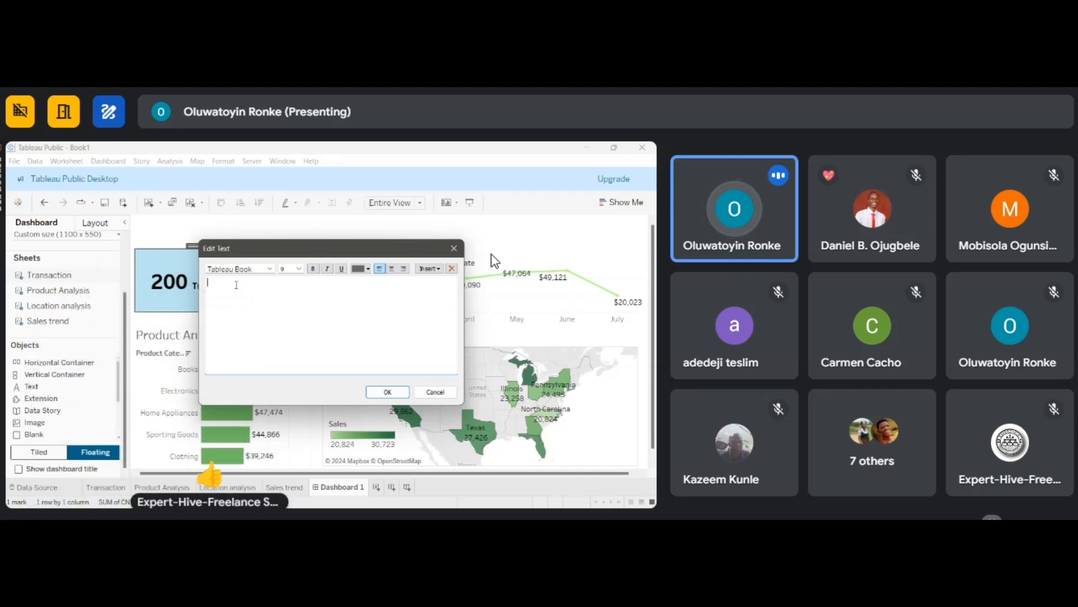
pyautogui.write('Nove')
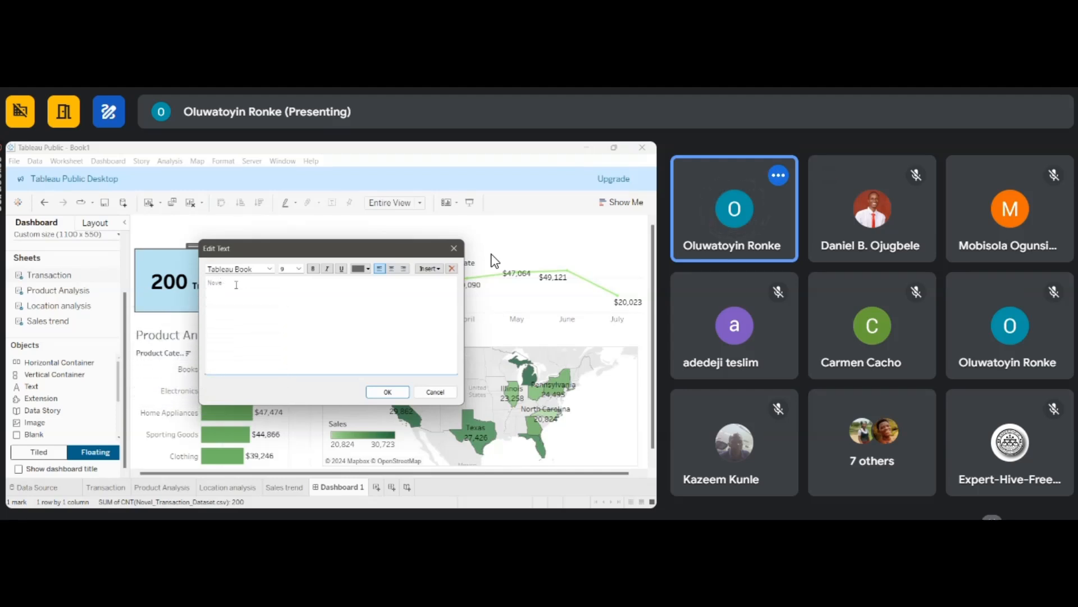
pyautogui.write('l Product sales das')
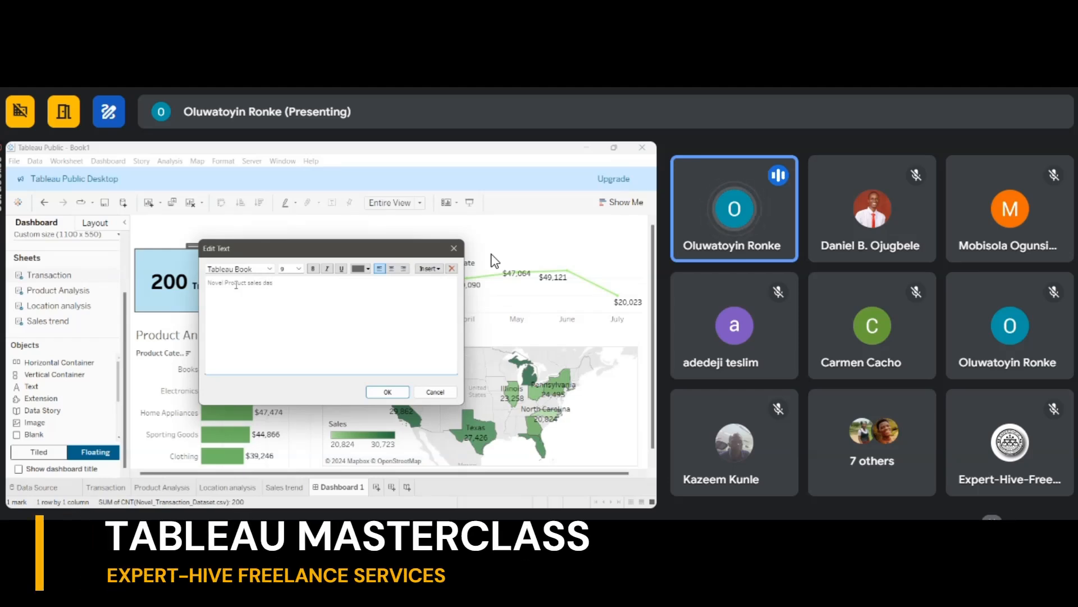
pyautogui.write('hboard')
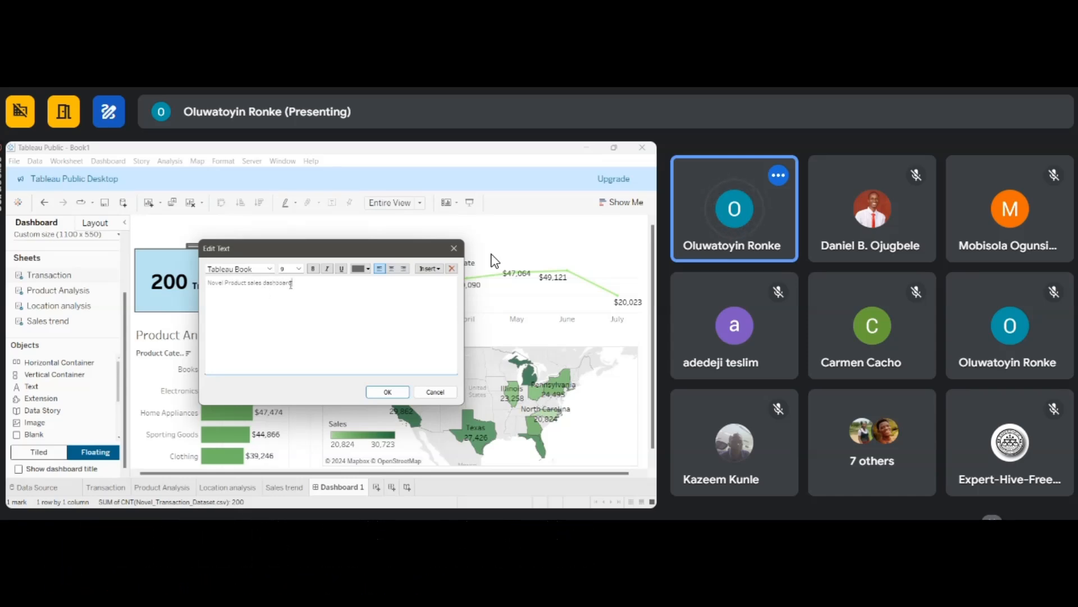
# Format the whole dashboard title text in Tableau Bold at size 15.
pyautogui.moveTo(292, 284); pyautogui.dragTo(269, 285)
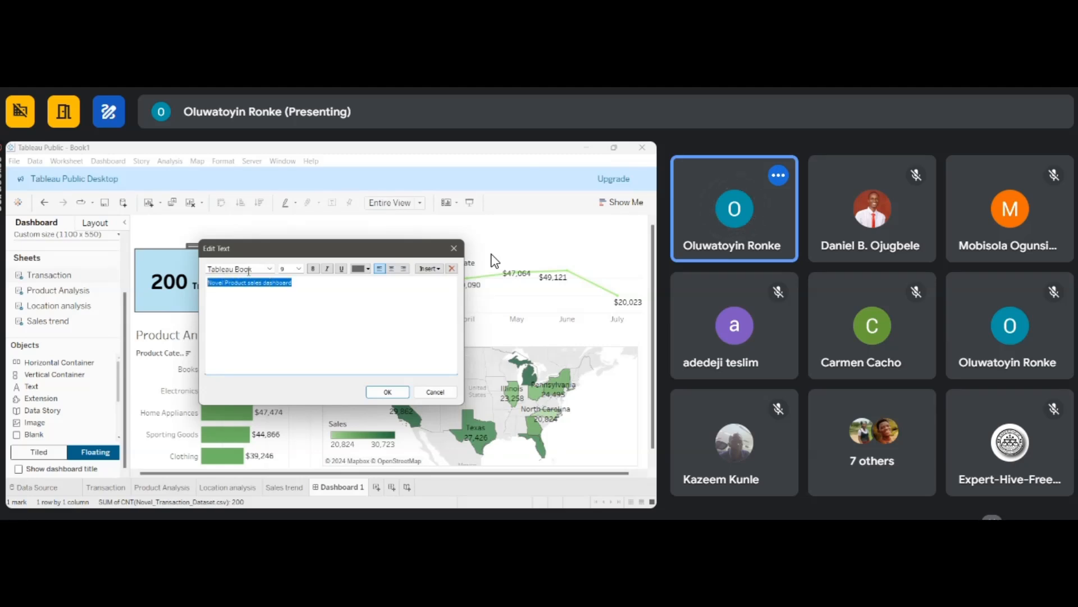
pyautogui.click(299, 269)
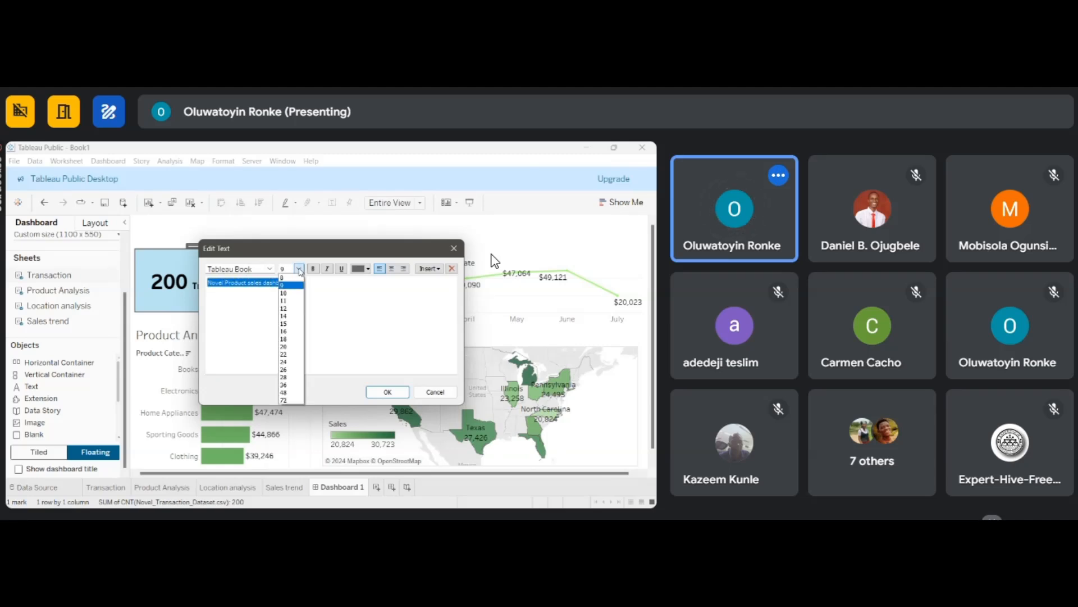
pyautogui.click(285, 324)
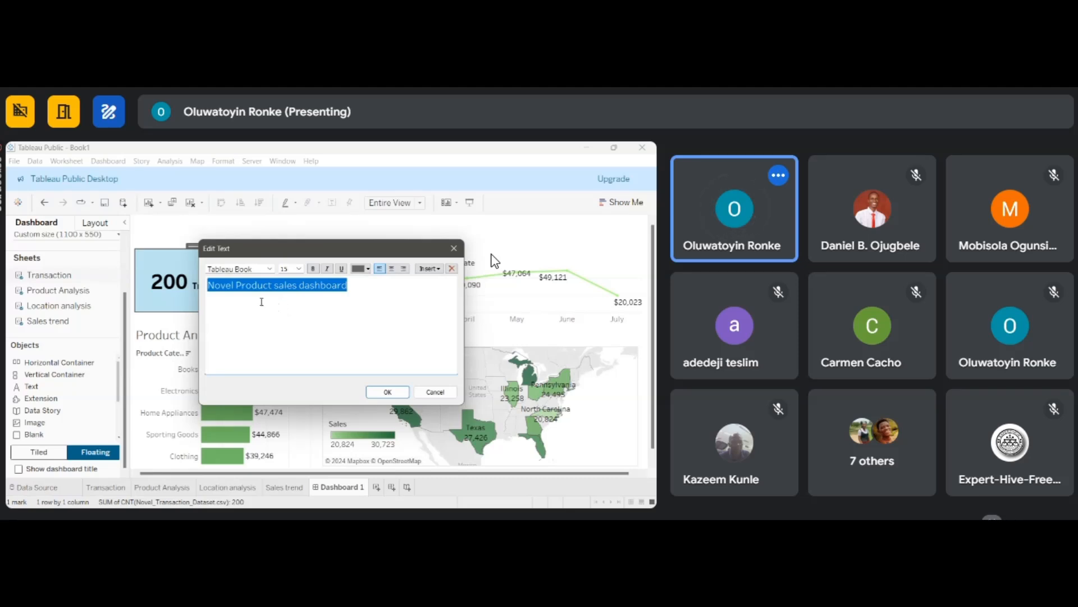
pyautogui.click(254, 271)
pyautogui.write('ta')
pyautogui.press('Return')
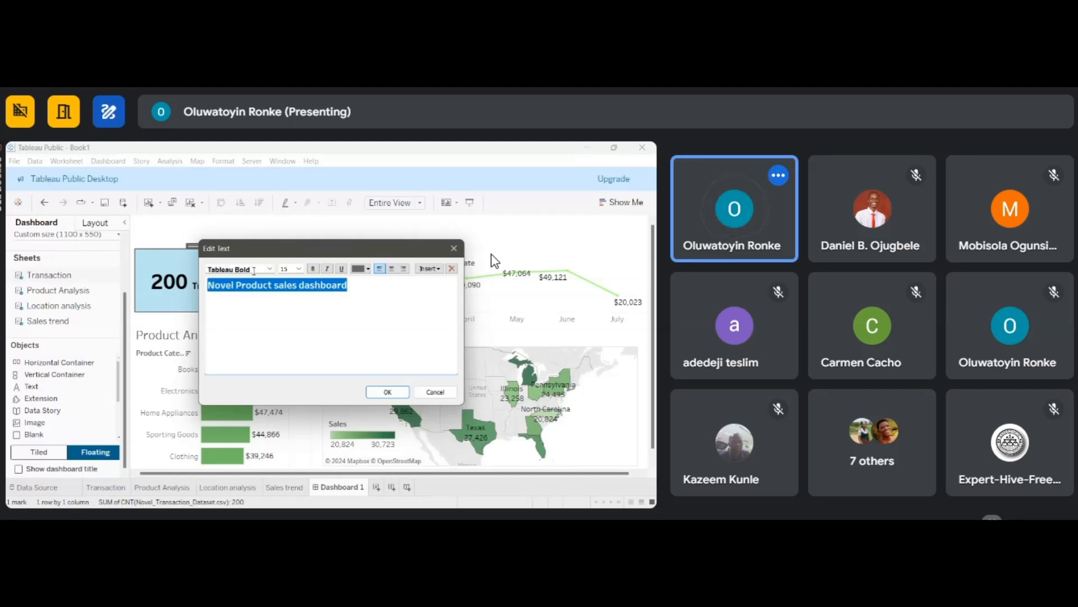
# Capitalize the title's last two words so it reads "Novel Product Sales Dashboard", and apply the text.
pyautogui.click(279, 287)
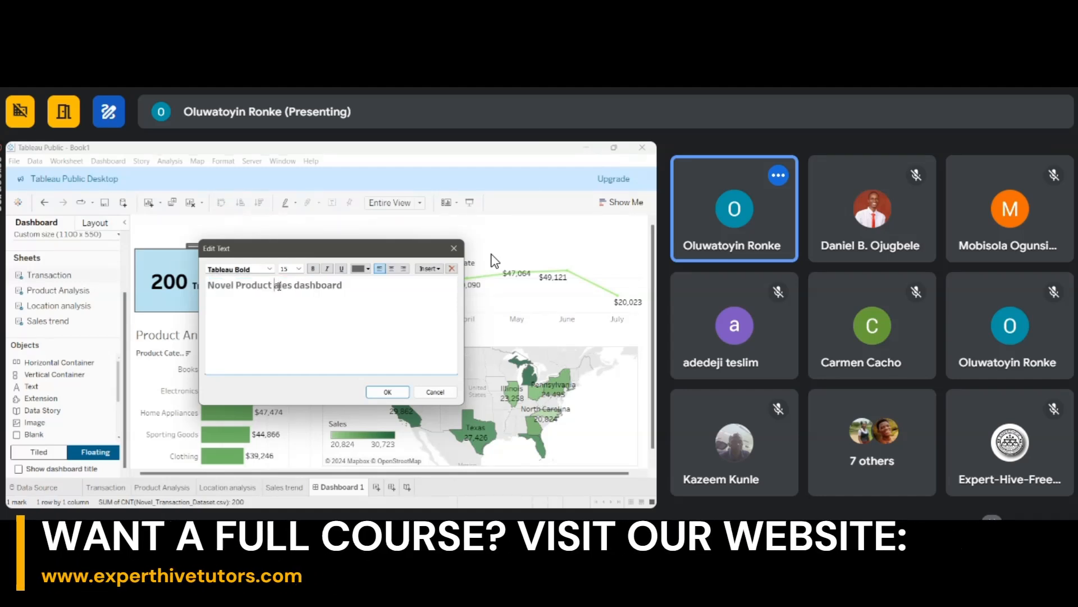
pyautogui.write('S')
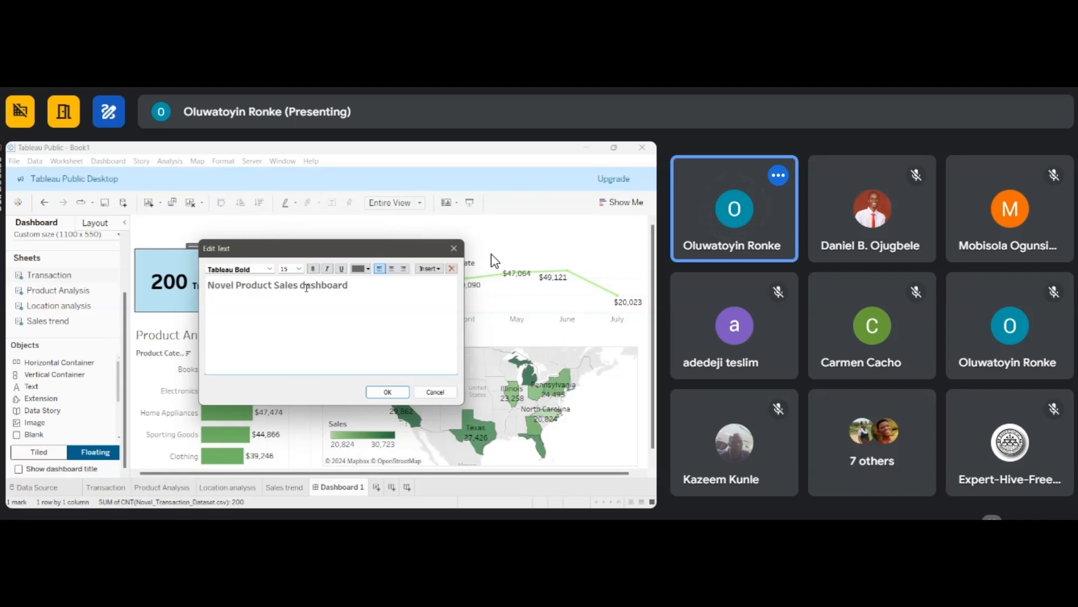
pyautogui.press('BackSpace')
pyautogui.write('D')
pyautogui.click(381, 392)
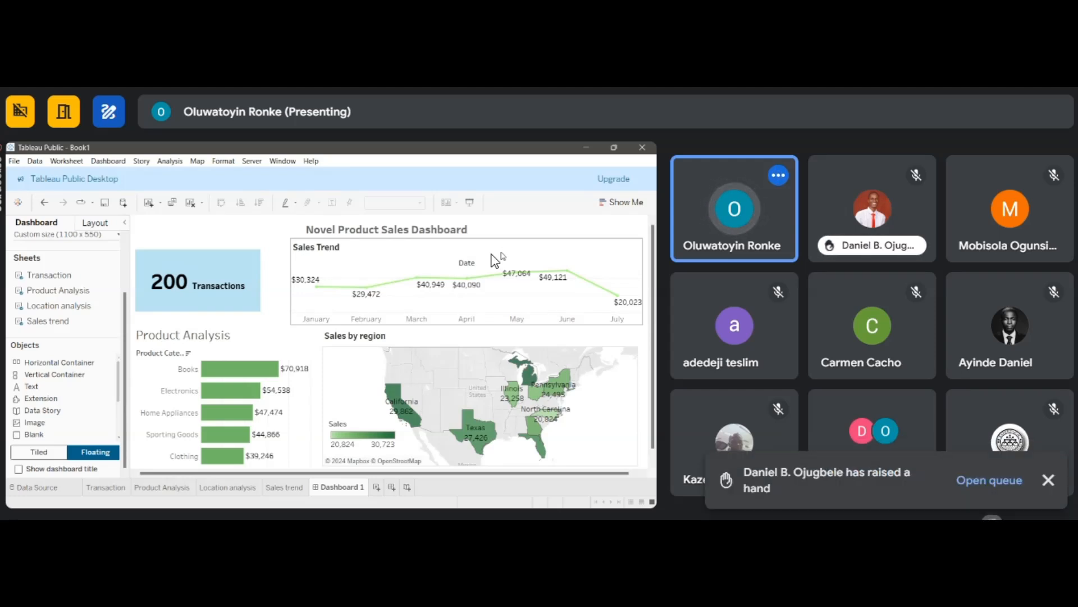
# Clear the mark highlight on the Transactions card and deselect the card on the dashboard.
pyautogui.click(213, 284)
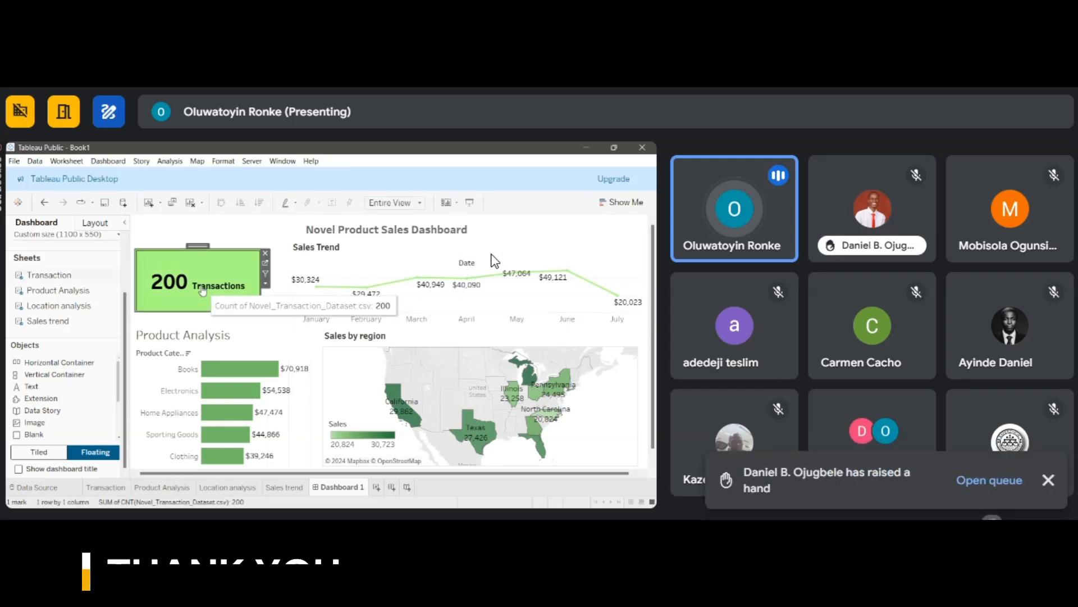
pyautogui.click(240, 235)
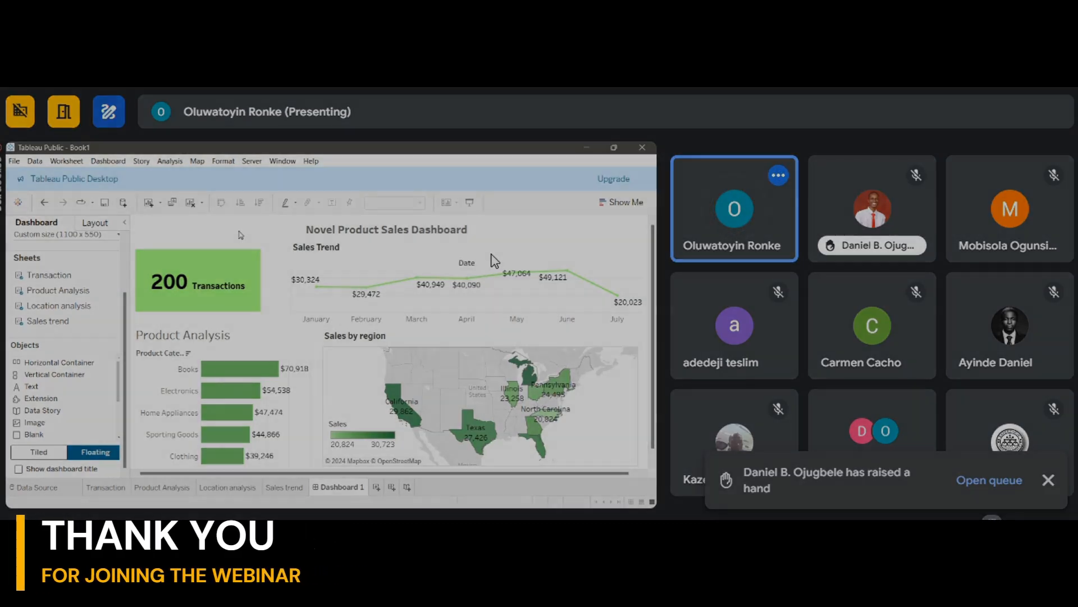